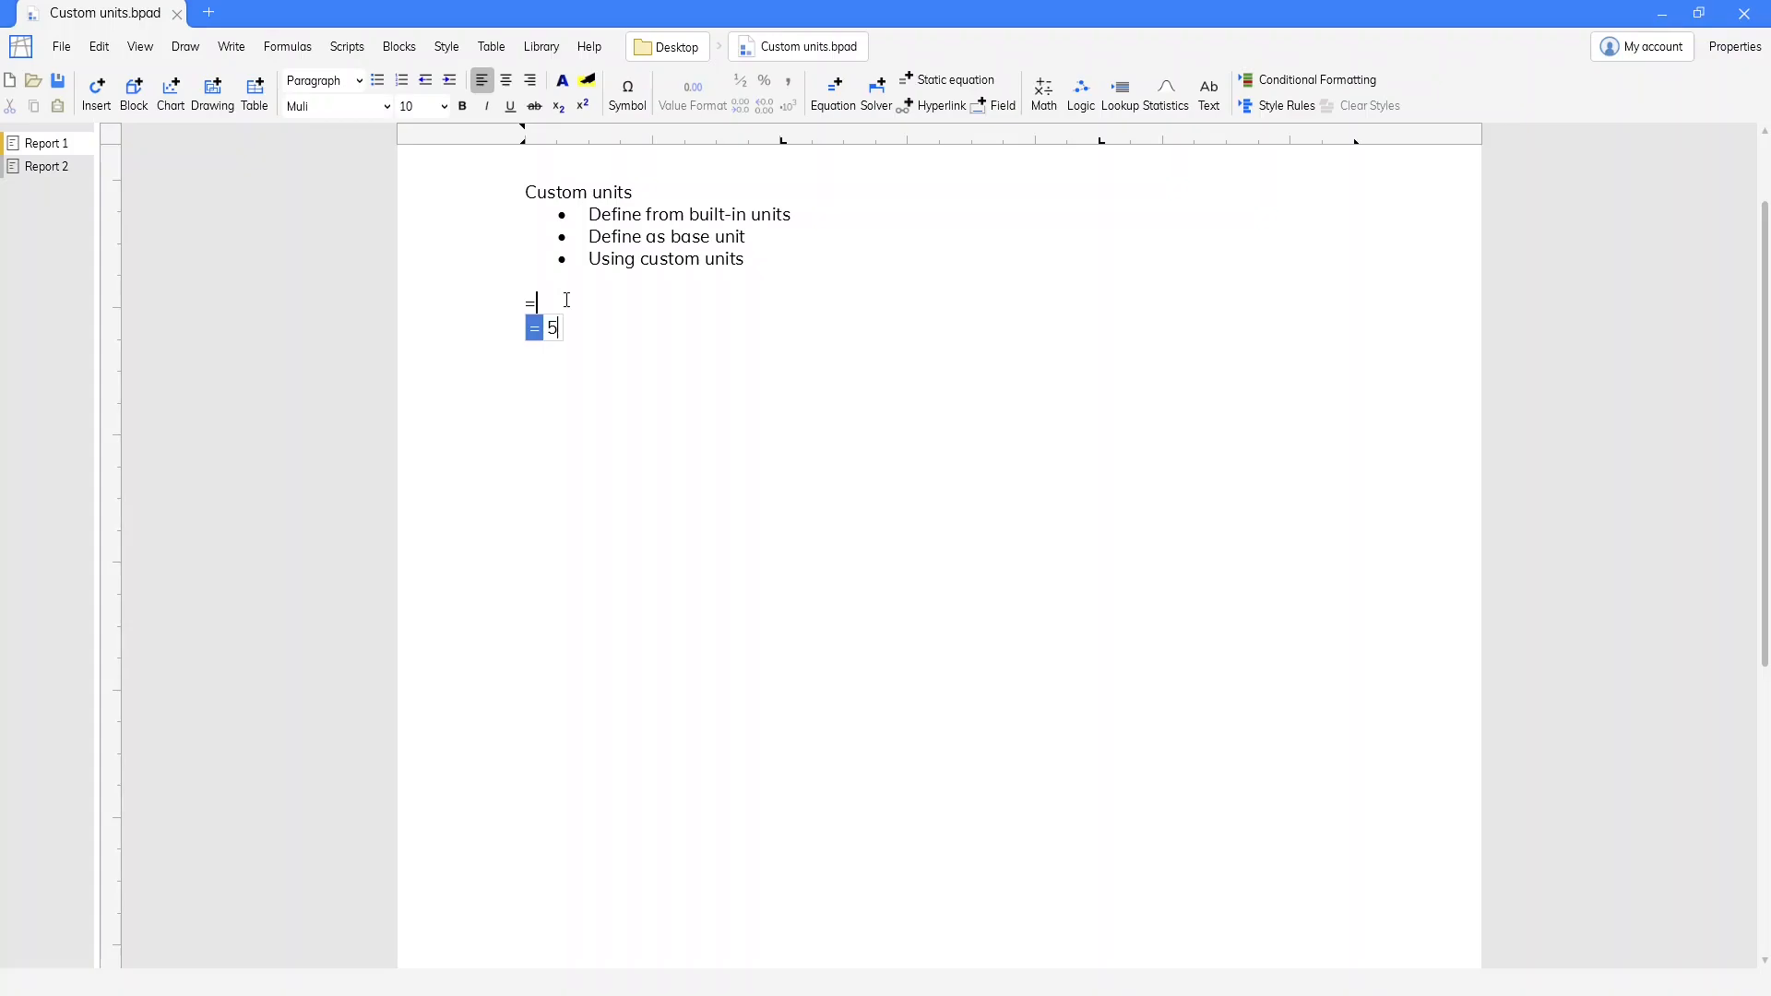
# Examine the list of built-in units offered after the value 5 in the trial equation, and discard that equation
pyautogui.write('f')
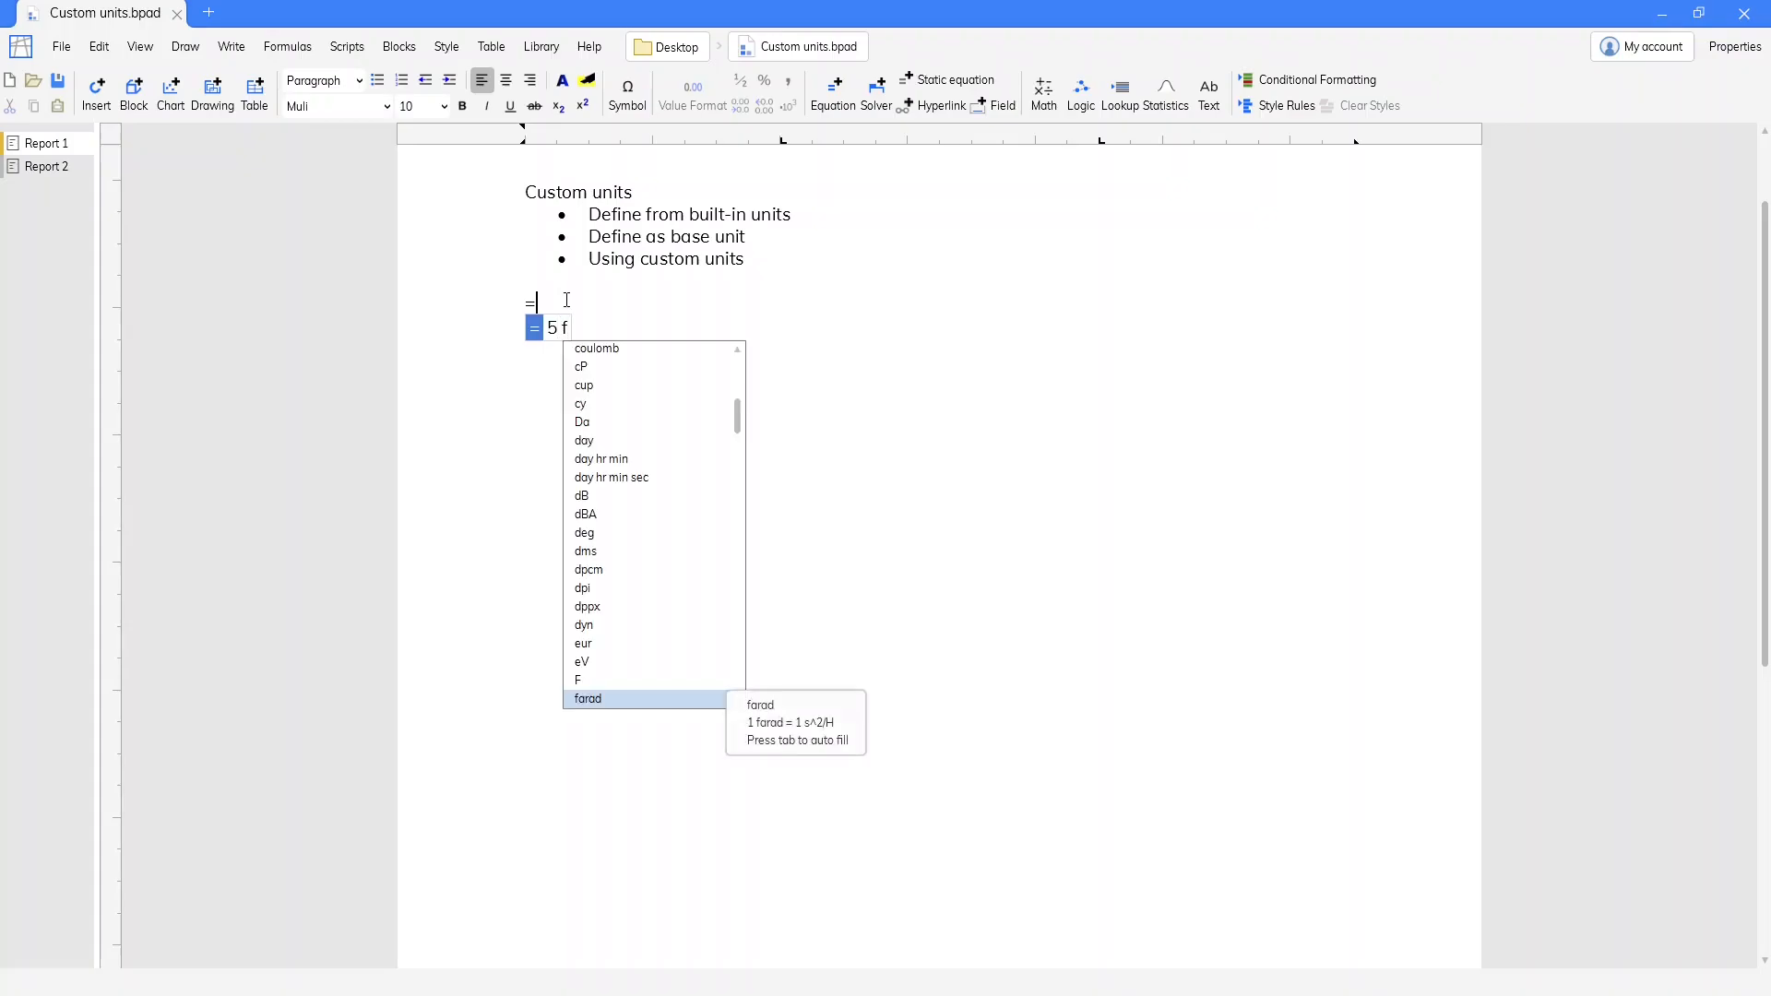
pyautogui.press('Up')
pyautogui.press('Up')
pyautogui.press('Up')
pyautogui.press('Up')
pyautogui.press('Up')
pyautogui.press('Up')
pyautogui.press('Up')
pyautogui.press('Up')
pyautogui.press('Up')
pyautogui.press('Up')
pyautogui.press('Up')
pyautogui.press('Up')
pyautogui.press('Up')
pyautogui.press('Up')
pyautogui.press('Up')
pyautogui.press('Up')
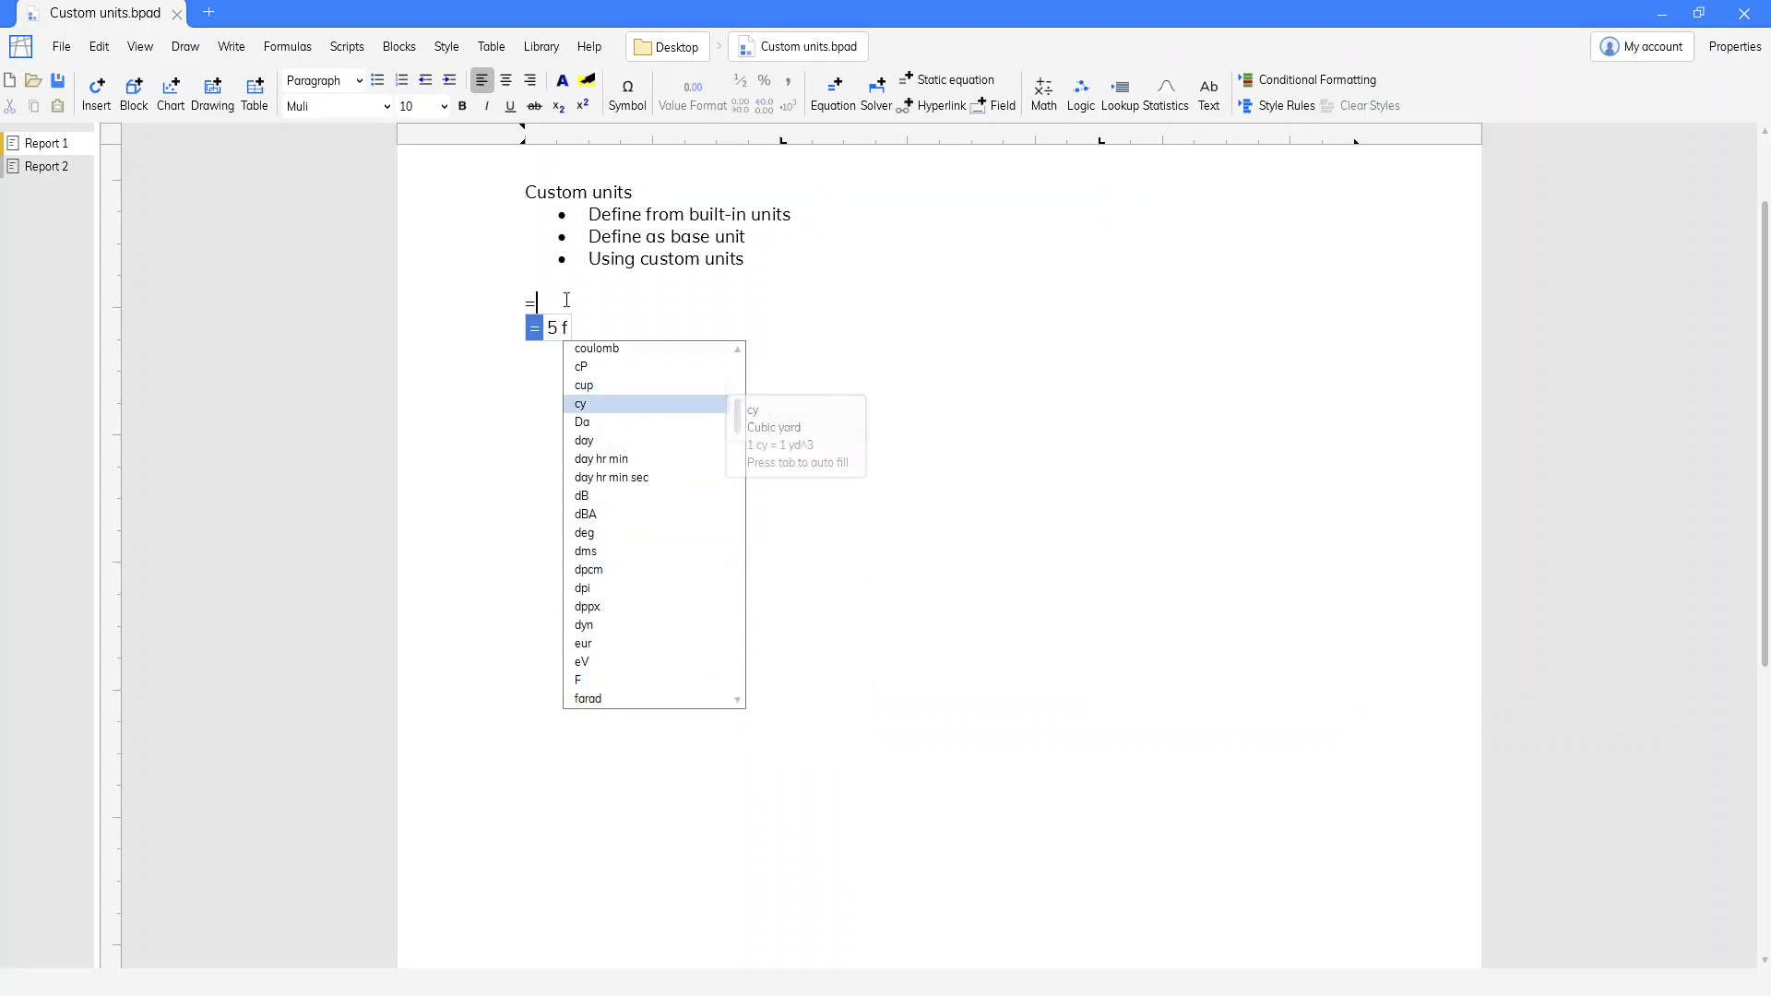
pyautogui.press('Down')
pyautogui.press('Down')
pyautogui.press('Down')
pyautogui.press('Down')
pyautogui.press('Down')
pyautogui.press('Down')
pyautogui.press('Down')
pyautogui.press('Down')
pyautogui.press('Down')
pyautogui.press('Down')
pyautogui.press('Down')
pyautogui.press('Down')
pyautogui.press('Down')
pyautogui.press('Down')
pyautogui.press('Down')
pyautogui.press('Down')
pyautogui.press('Down')
pyautogui.press('Down')
pyautogui.press('Down')
pyautogui.press('Down')
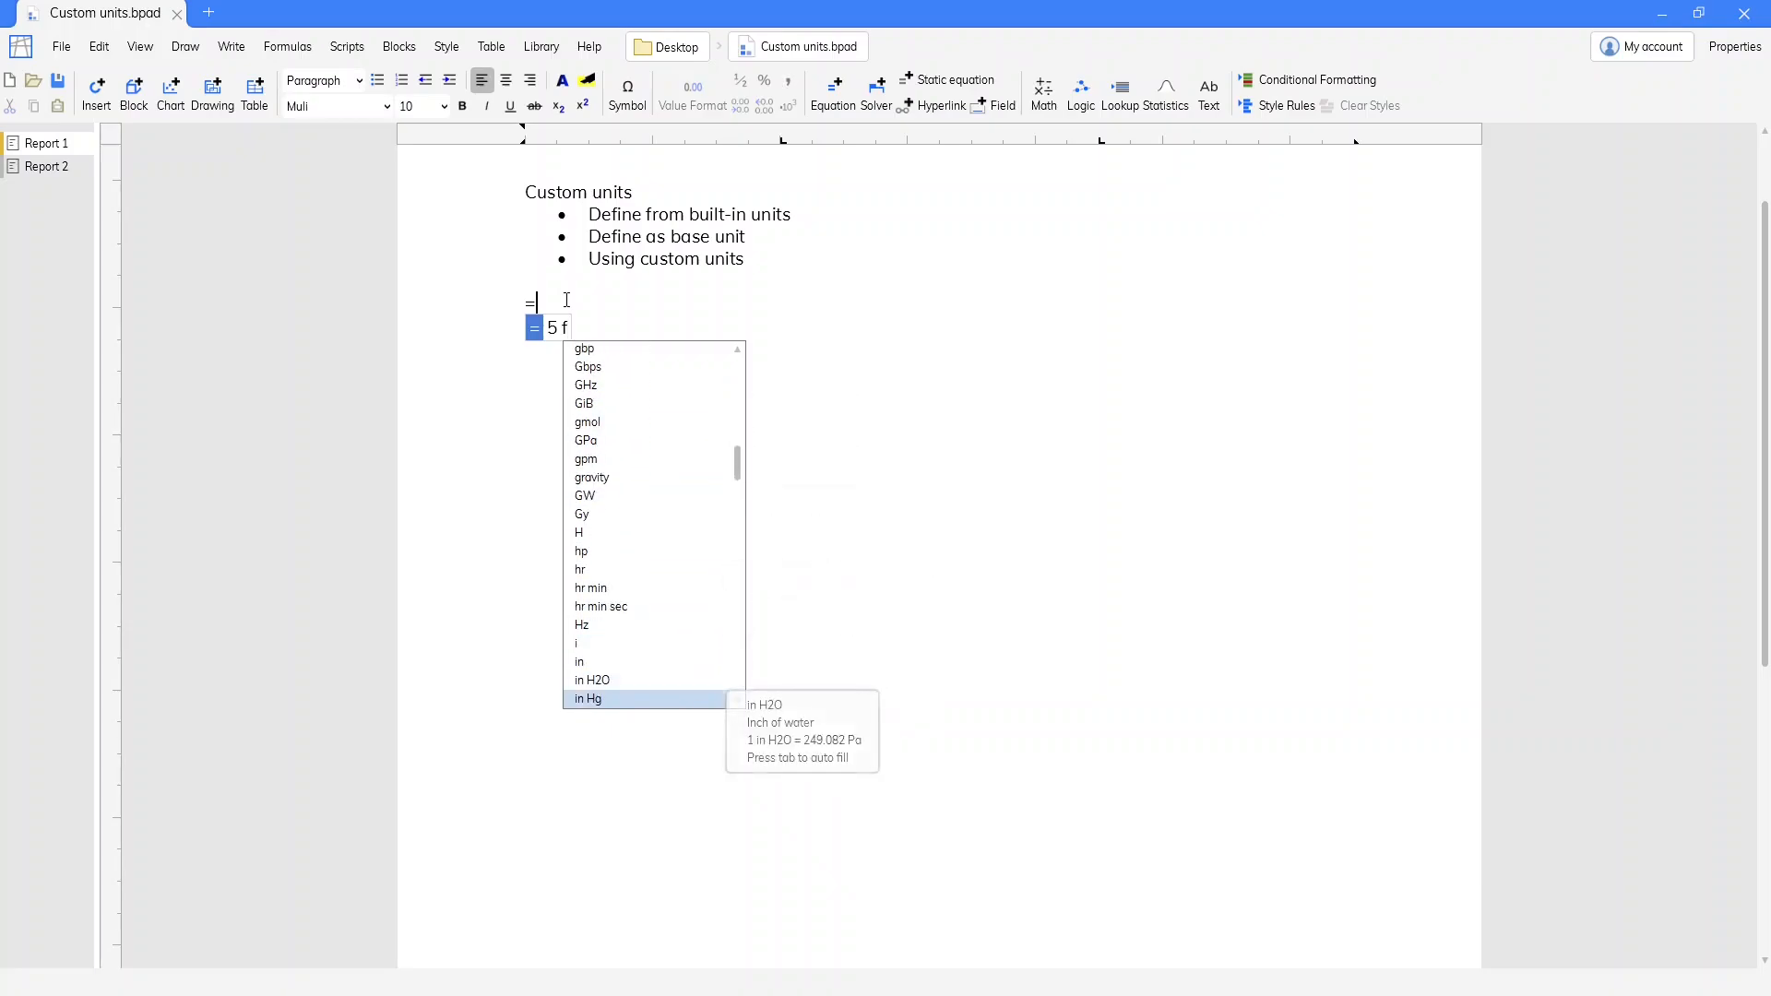
pyautogui.press('Down')
pyautogui.press('Down')
pyautogui.press('Down')
pyautogui.press('Down')
pyautogui.press('Down')
pyautogui.press('Down')
pyautogui.press('Down')
pyautogui.press('Down')
pyautogui.press('Down')
pyautogui.press('Down')
pyautogui.press('Down')
pyautogui.press('Down')
pyautogui.press('Down')
pyautogui.press('Down')
pyautogui.press('Down')
pyautogui.press('Down')
pyautogui.press('Down')
pyautogui.press('Down')
pyautogui.press('Down')
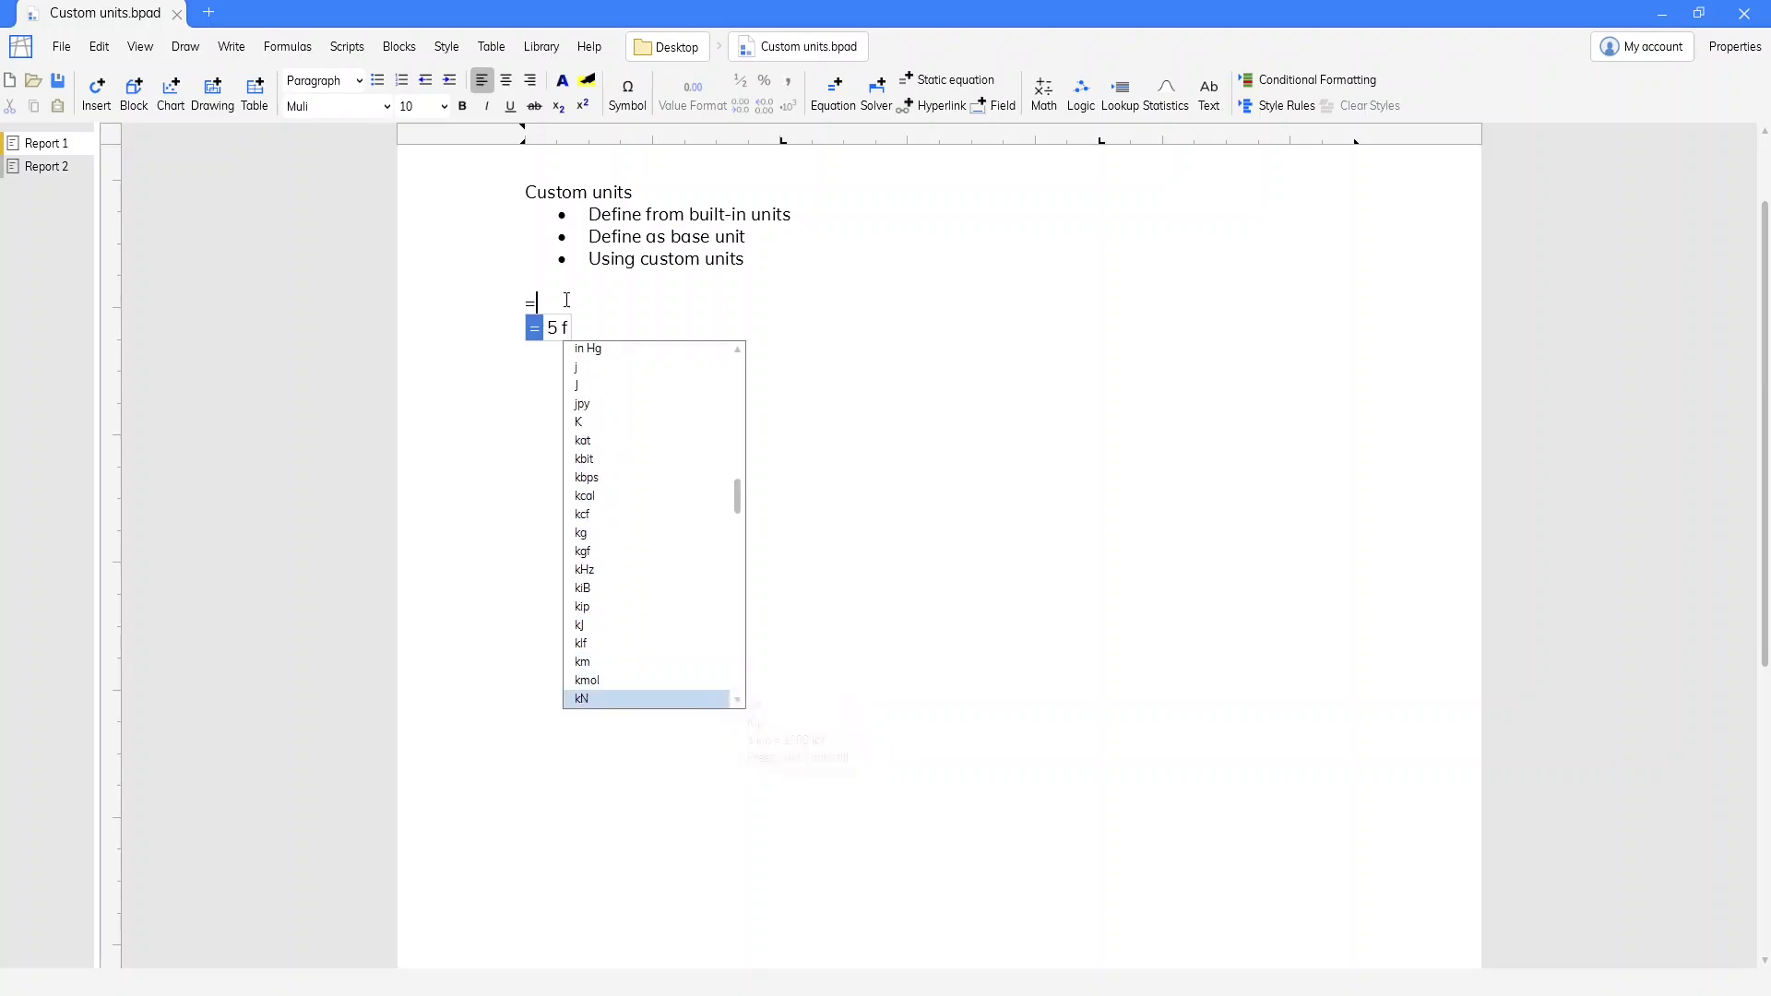
pyautogui.press('Down')
pyautogui.press('Down')
pyautogui.press('Down')
pyautogui.press('Down')
pyautogui.press('Down')
pyautogui.press('Down')
pyautogui.press('Down')
pyautogui.press('Down')
pyautogui.press('Down')
pyautogui.press('Down')
pyautogui.press('Down')
pyautogui.press('Down')
pyautogui.press('Down')
pyautogui.press('Down')
pyautogui.press('Down')
pyautogui.press('Down')
pyautogui.press('Down')
pyautogui.press('Down')
pyautogui.press('Down')
pyautogui.press('Down')
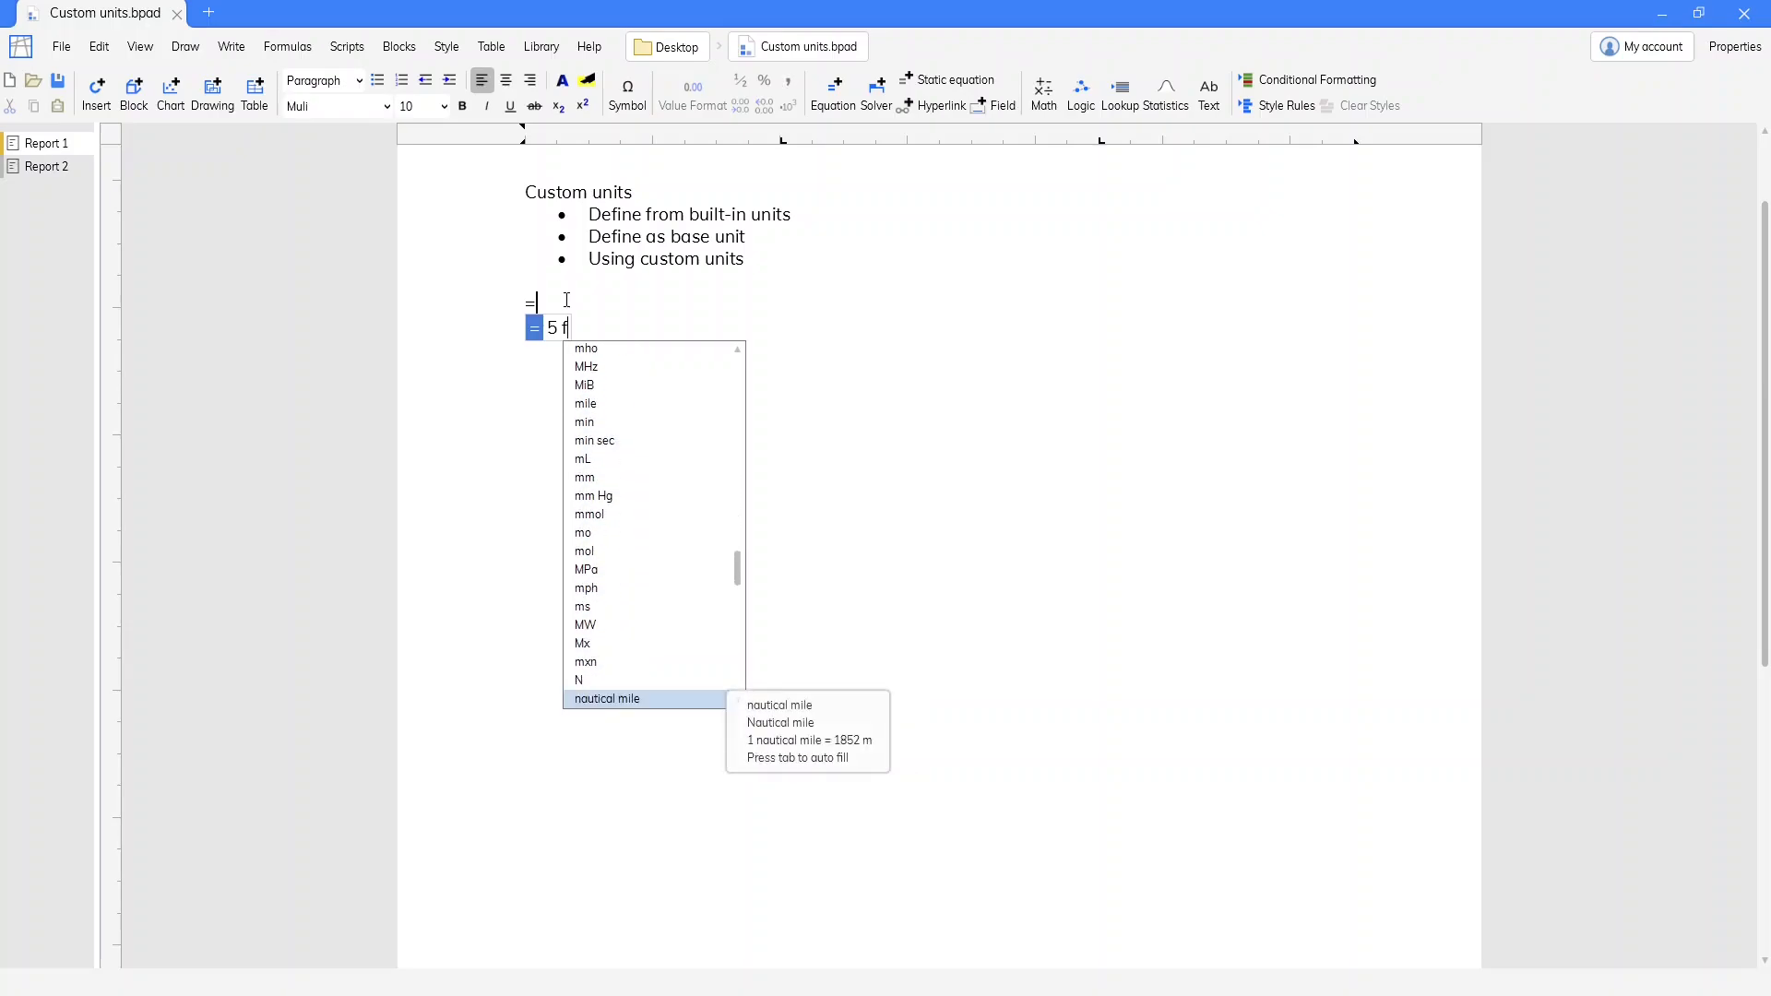
pyautogui.press('Up')
pyautogui.press('Up')
pyautogui.press('Up')
pyautogui.press('Up')
pyautogui.press('Up')
pyautogui.press('Up')
pyautogui.press('Up')
pyautogui.press('Up')
pyautogui.press('Up')
pyautogui.press('Up')
pyautogui.press('Up')
pyautogui.press('Up')
pyautogui.press('Up')
pyautogui.press('Up')
pyautogui.press('Up')
pyautogui.press('Up')
pyautogui.press('Up')
pyautogui.press('Up')
pyautogui.press('Up')
pyautogui.press('Up')
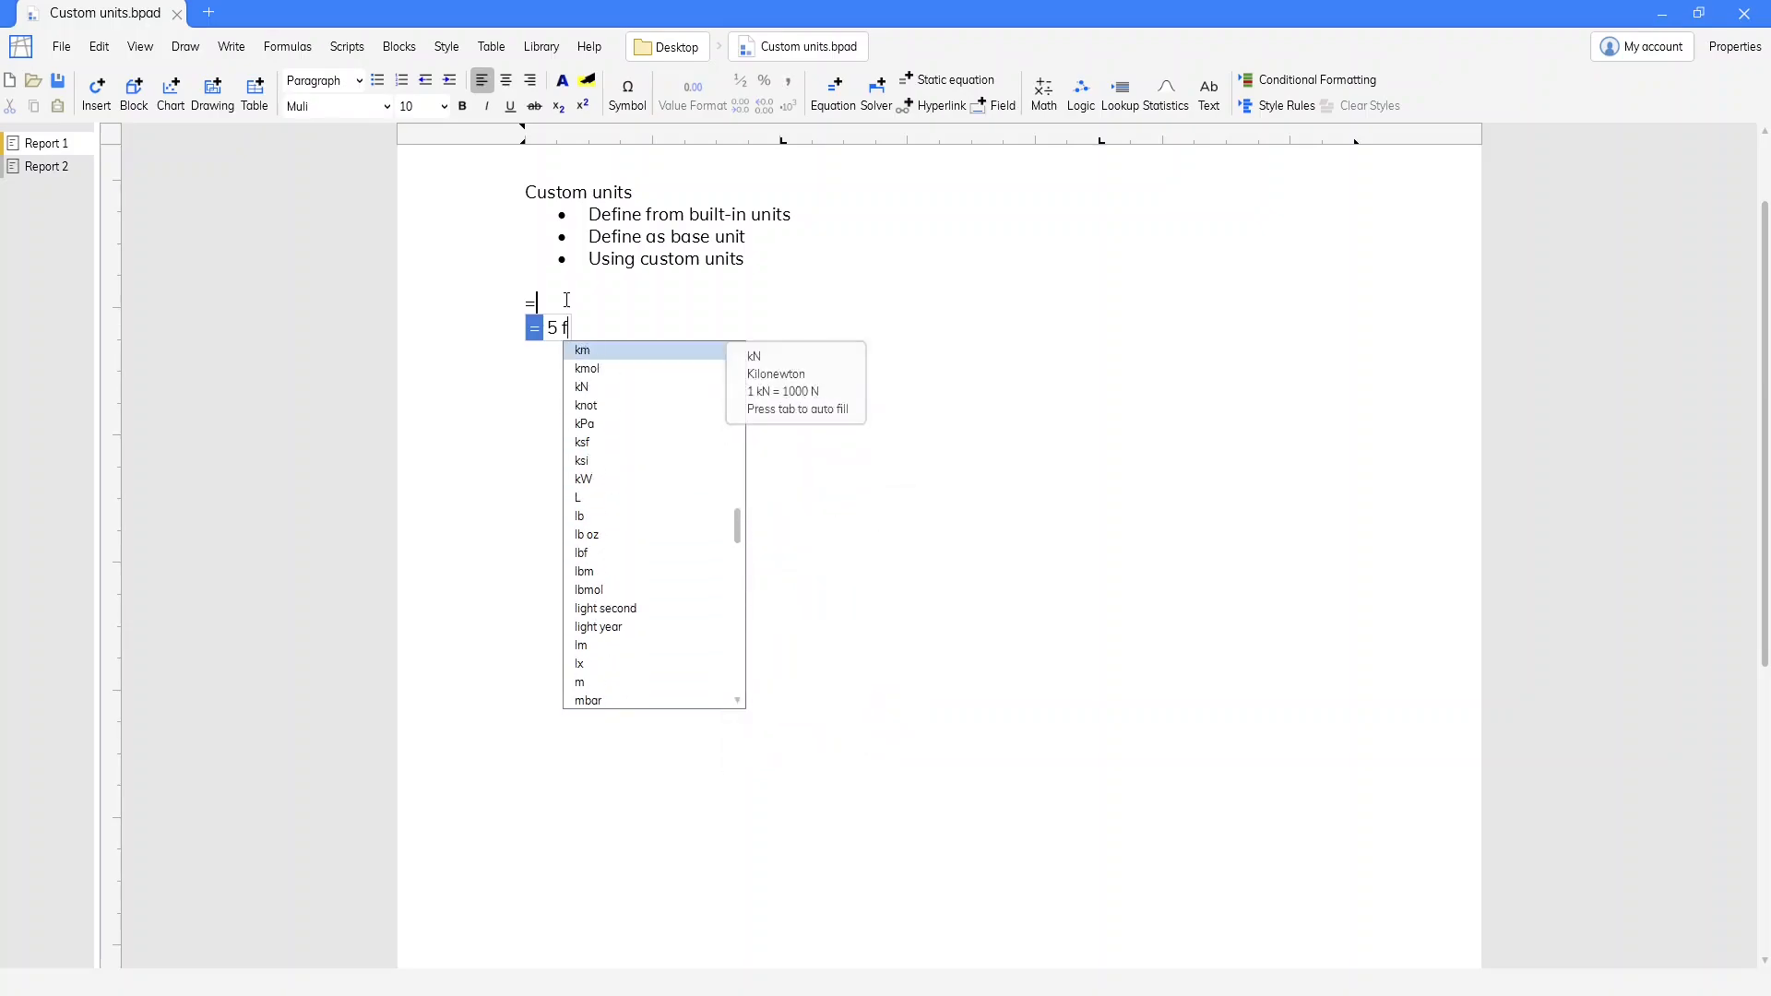
pyautogui.press('Up')
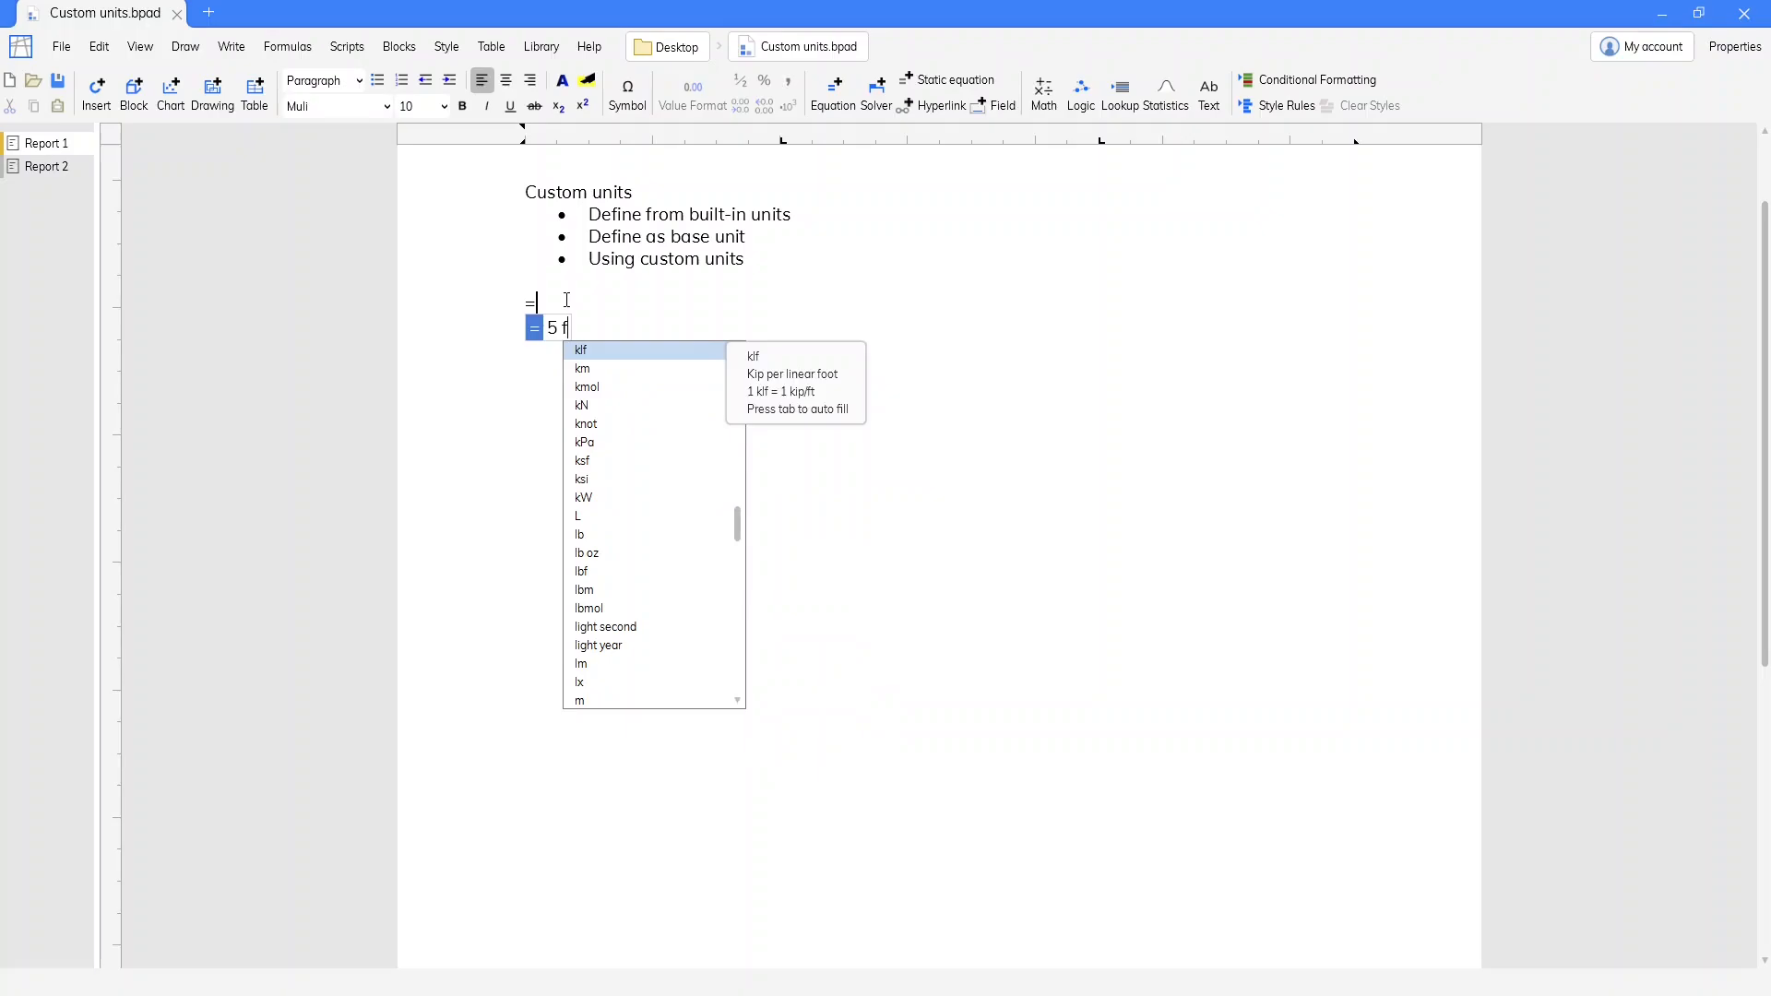
pyautogui.press('Escape')
pyautogui.press('Escape')
pyautogui.press('BackSpace')
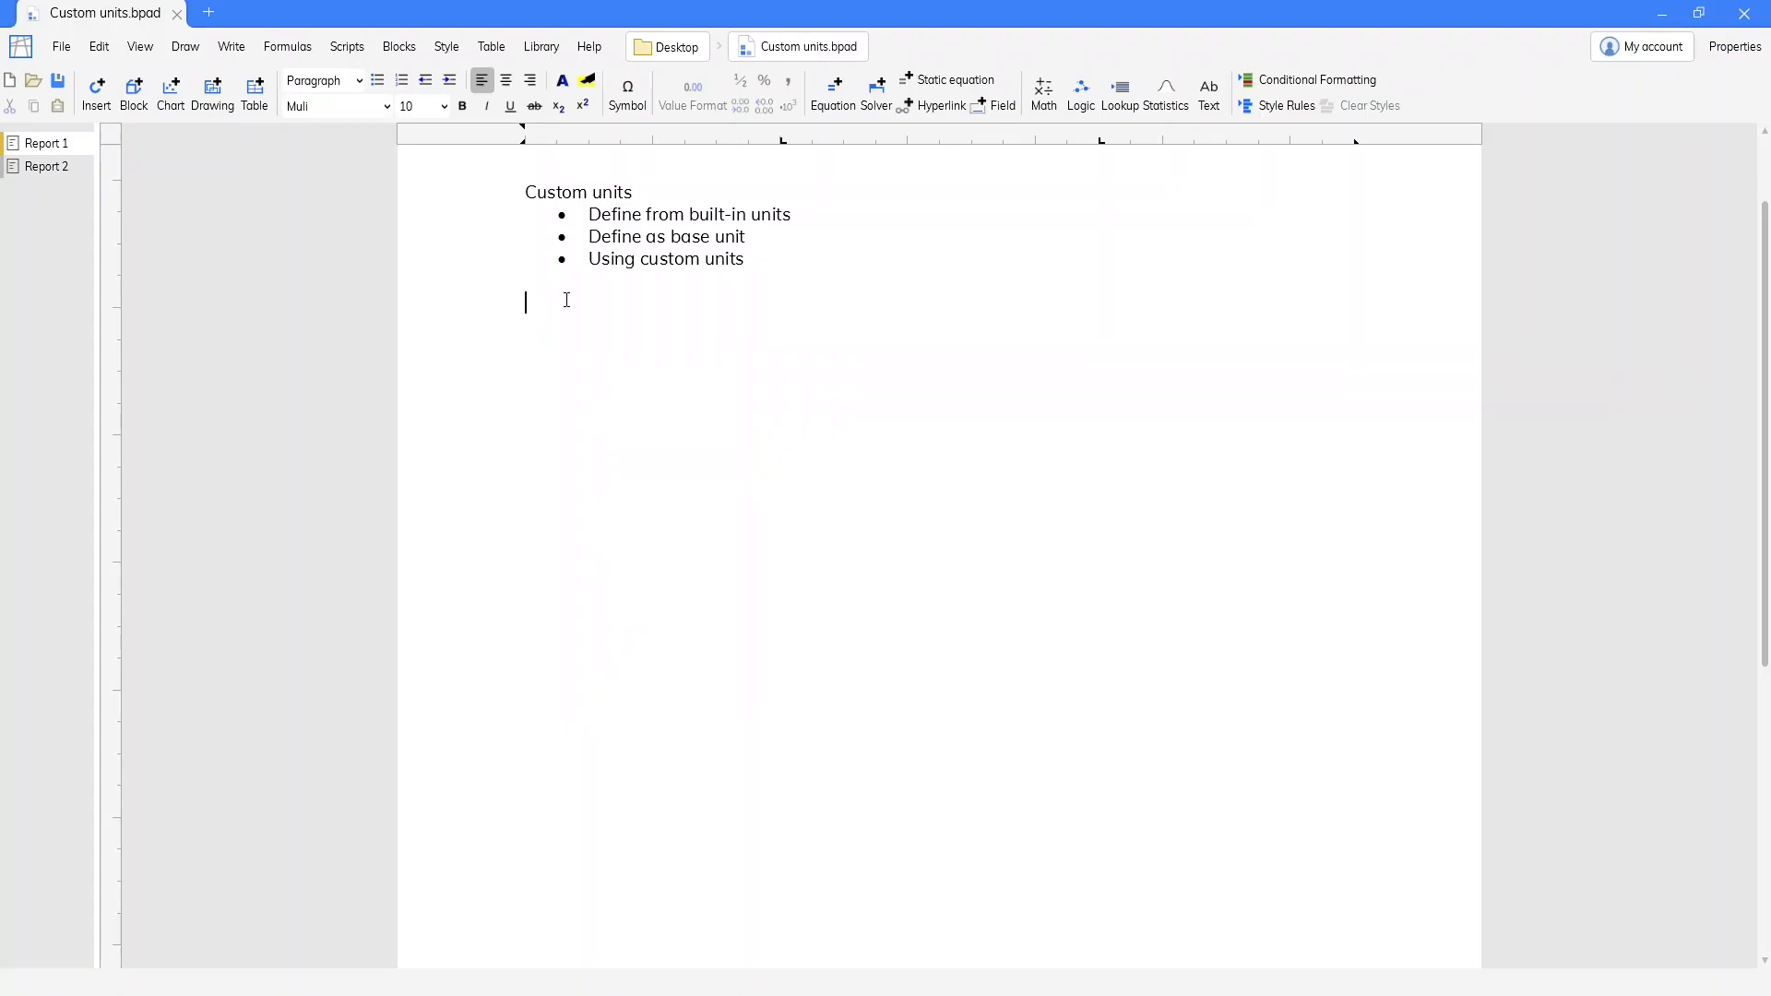
# Define the custom unit furlong below the bullet list with the equation 1 furlong = 660 ft
pyautogui.write('=')
pyautogui.write('1')
pyautogui.write(' fur')
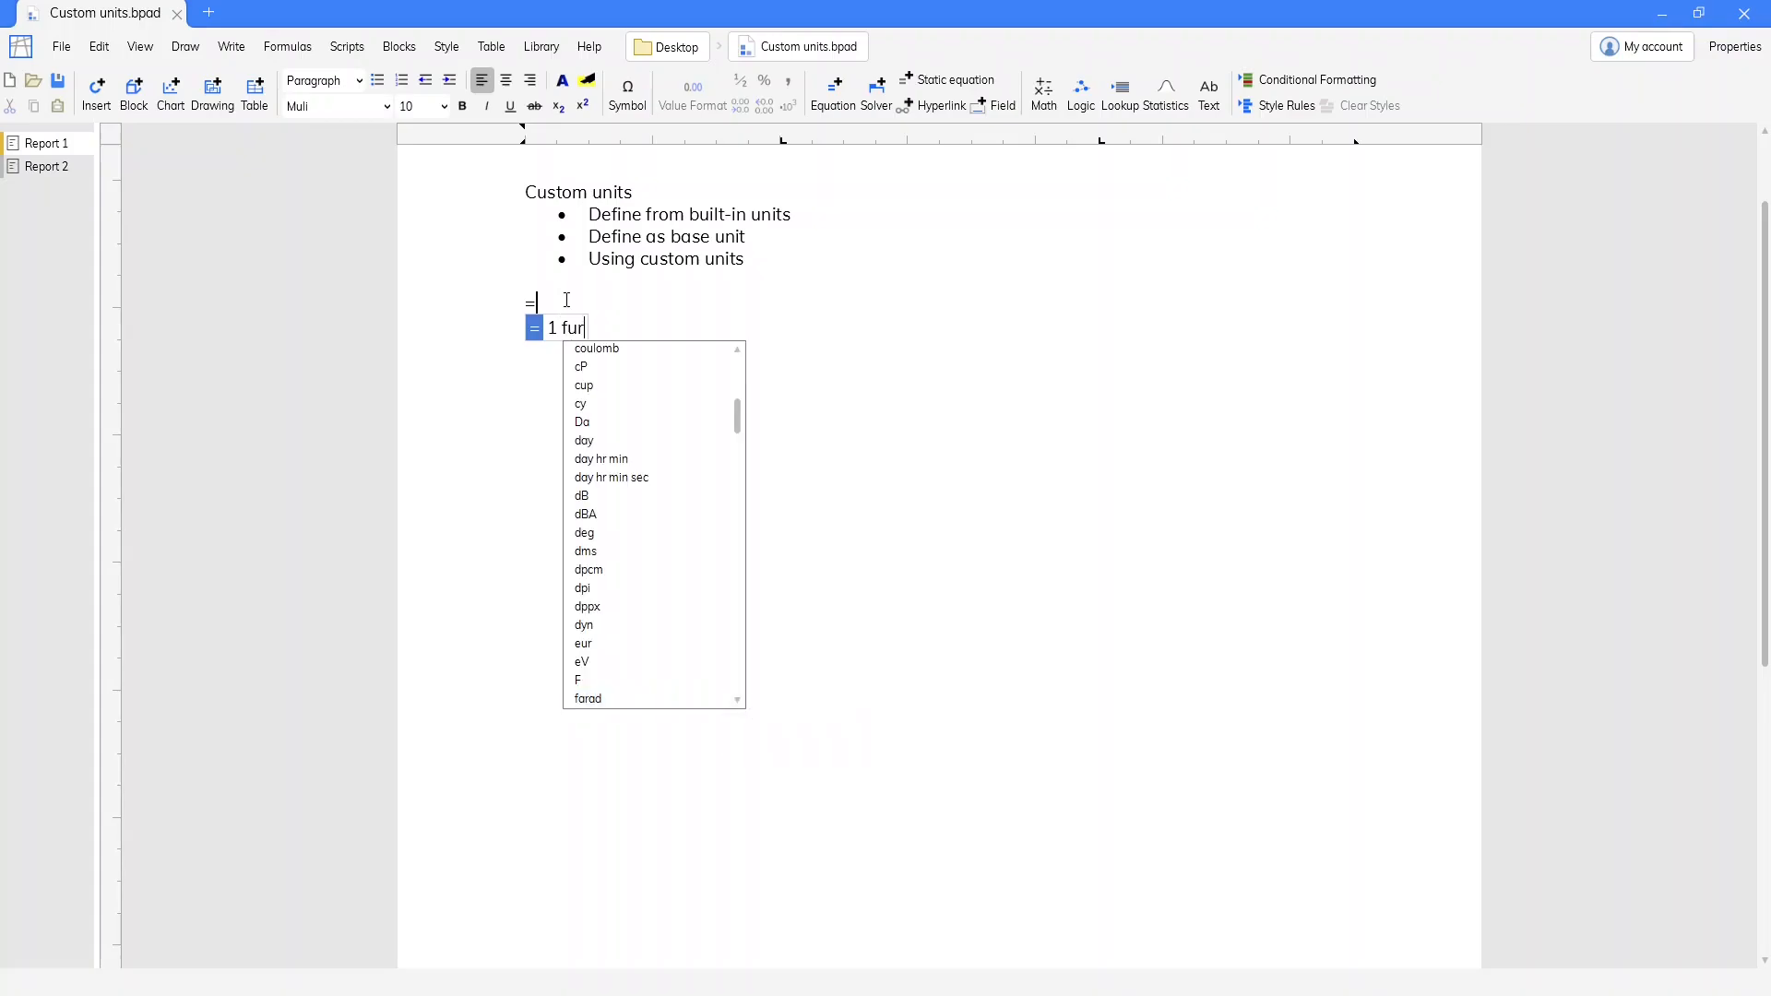
pyautogui.write('long =')
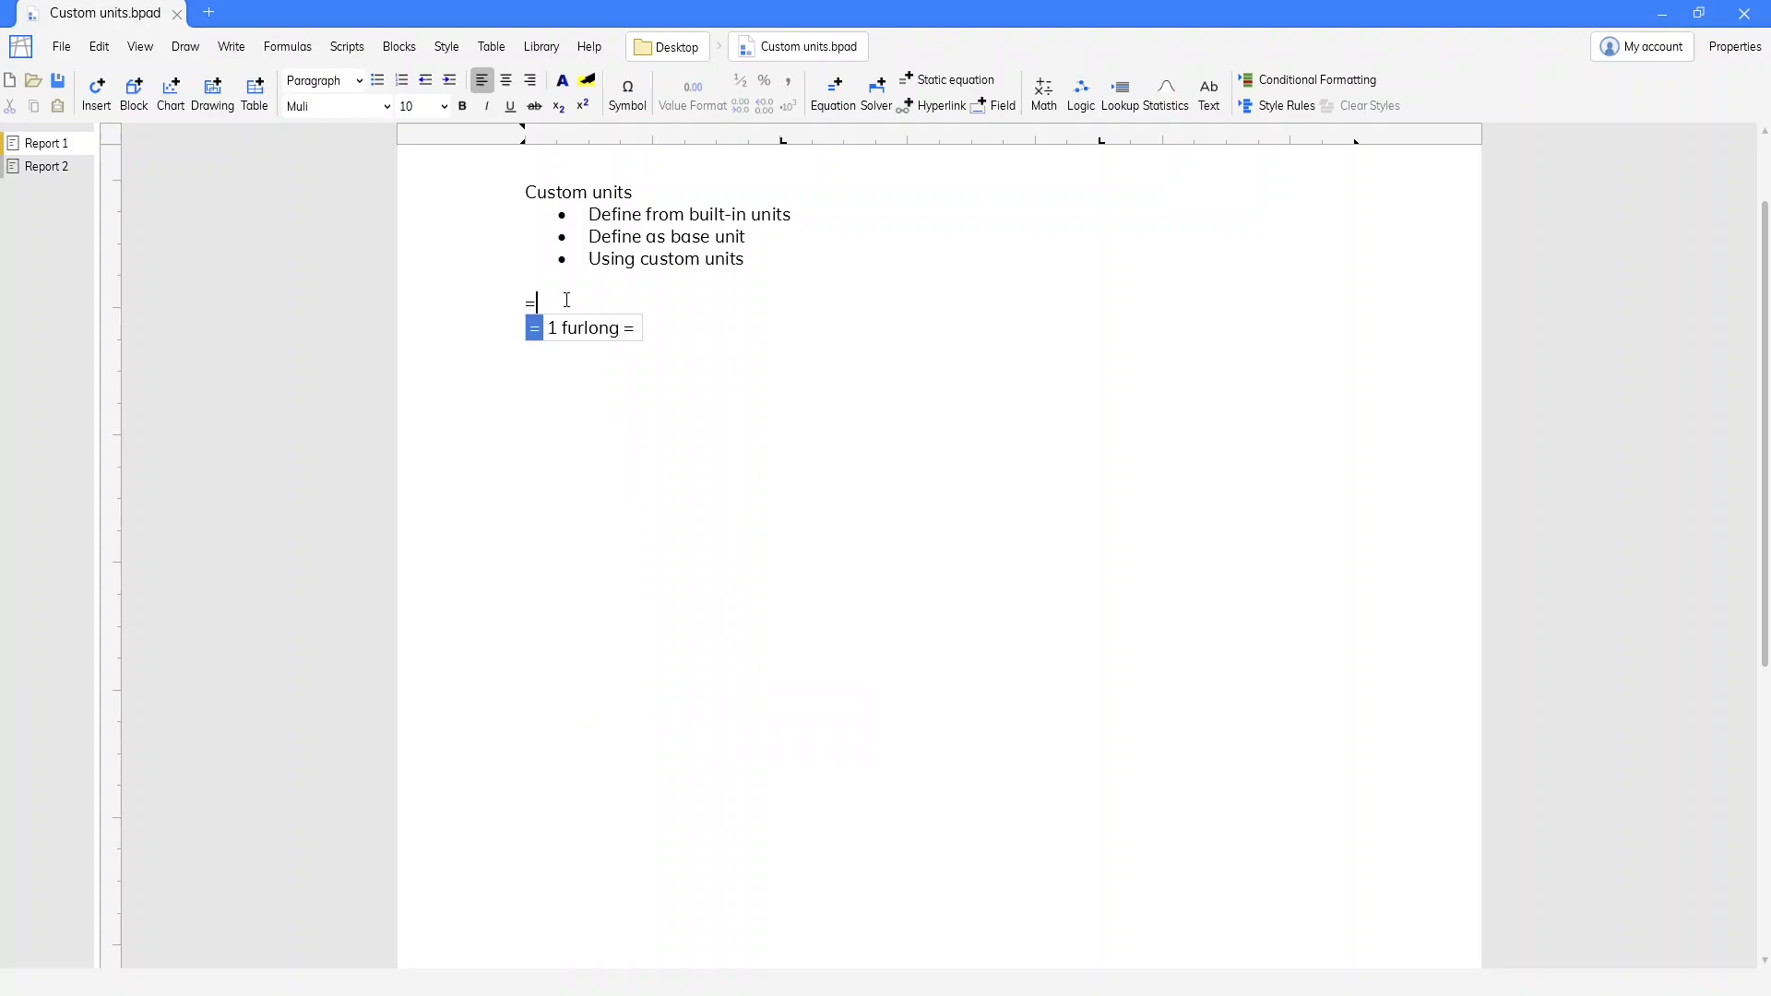
pyautogui.write(' 660 ft')
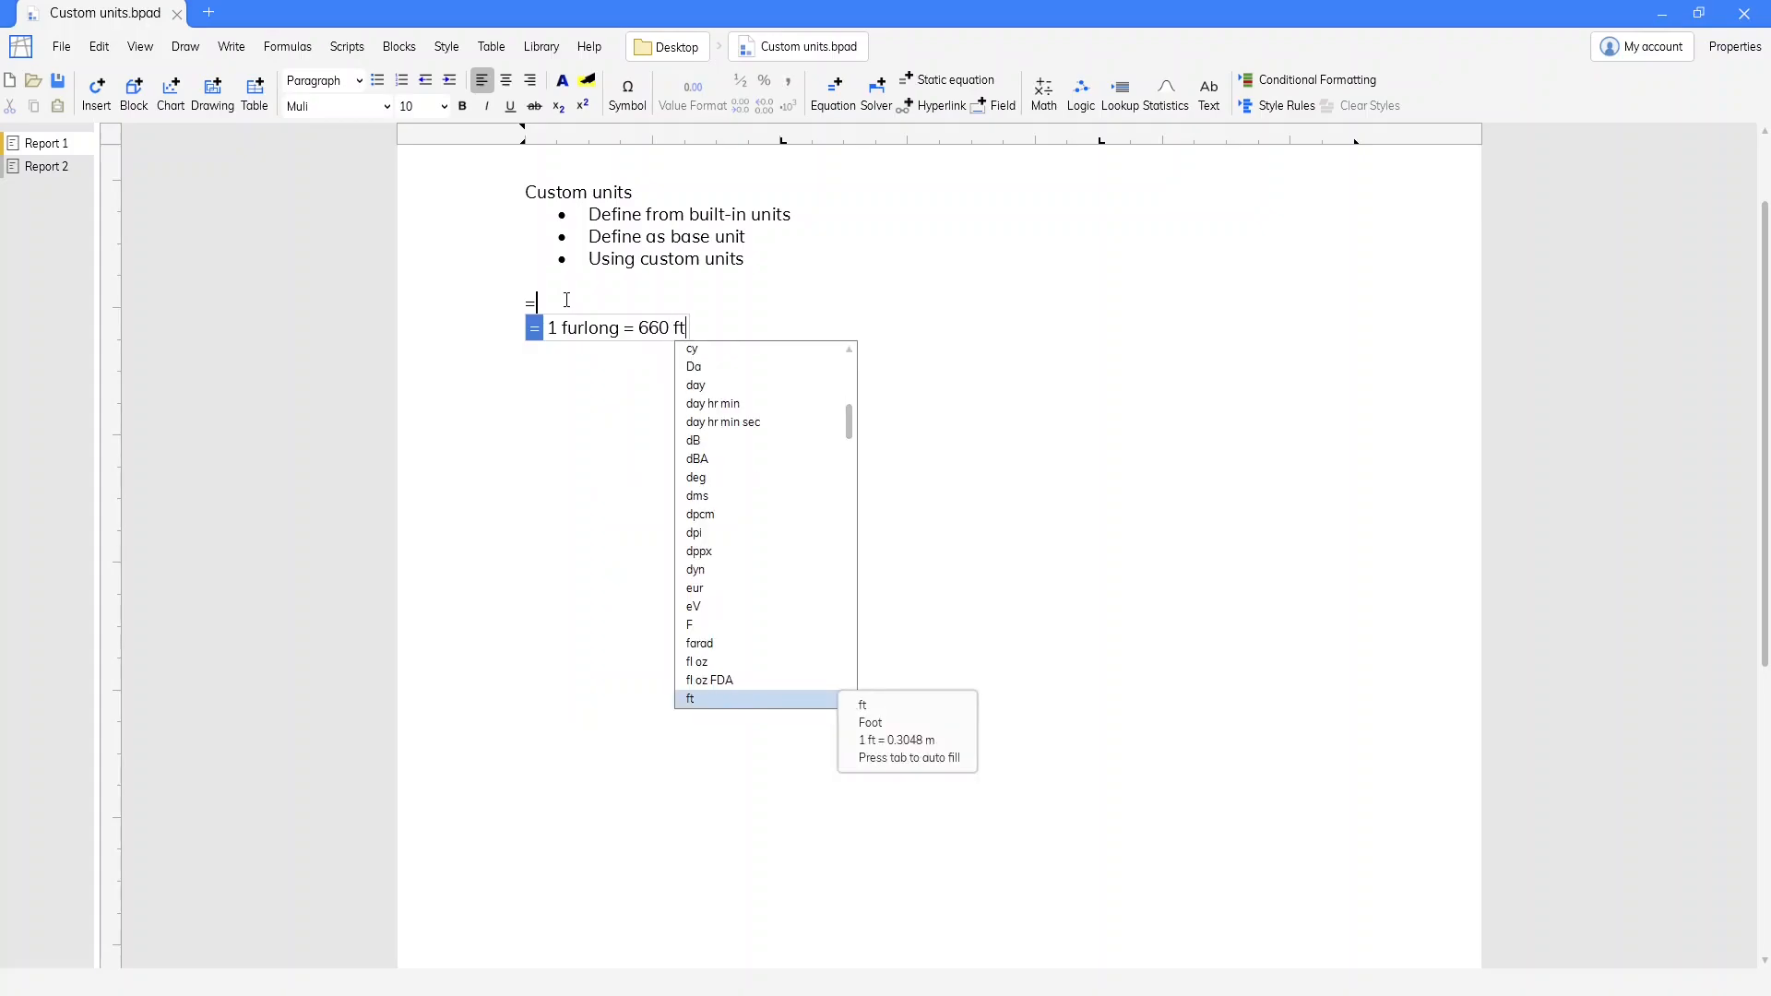
pyautogui.press('Return')
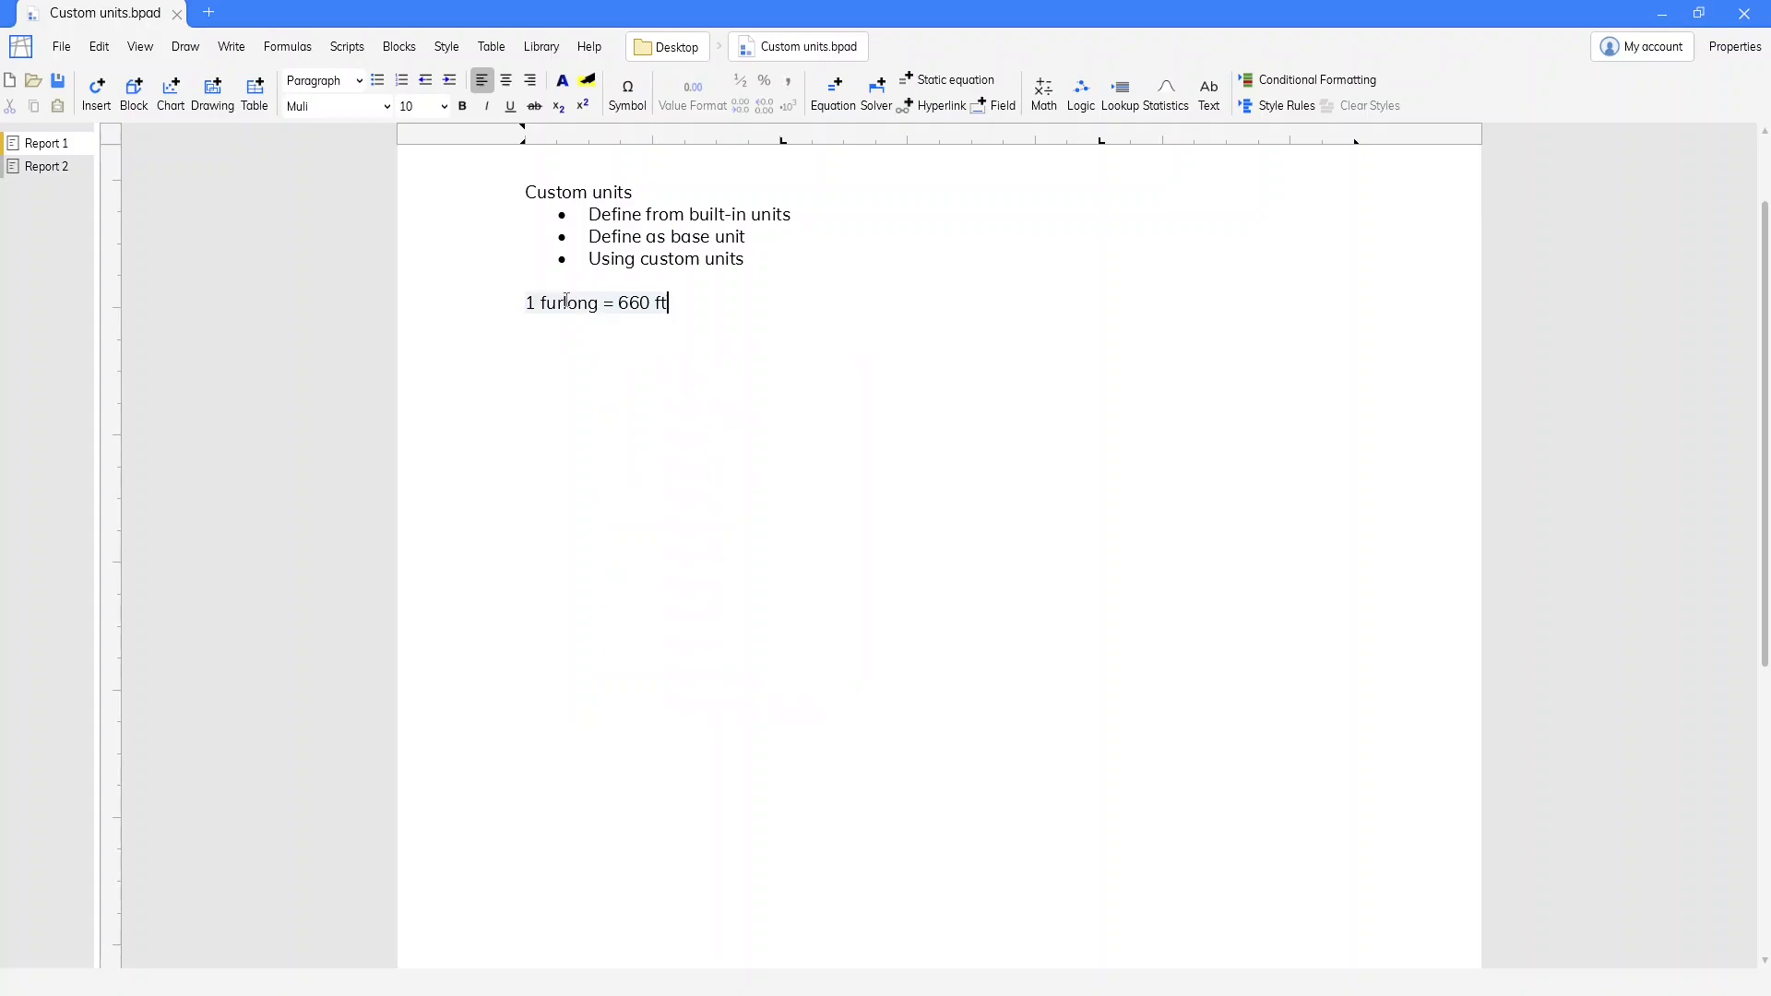
# Add an equation converting 3 mile to furlong, leaving one blank line below the furlong definition
pyautogui.press('Return')
pyautogui.press('Return')
pyautogui.write('=')
pyautogui.write('3 mile to furl')
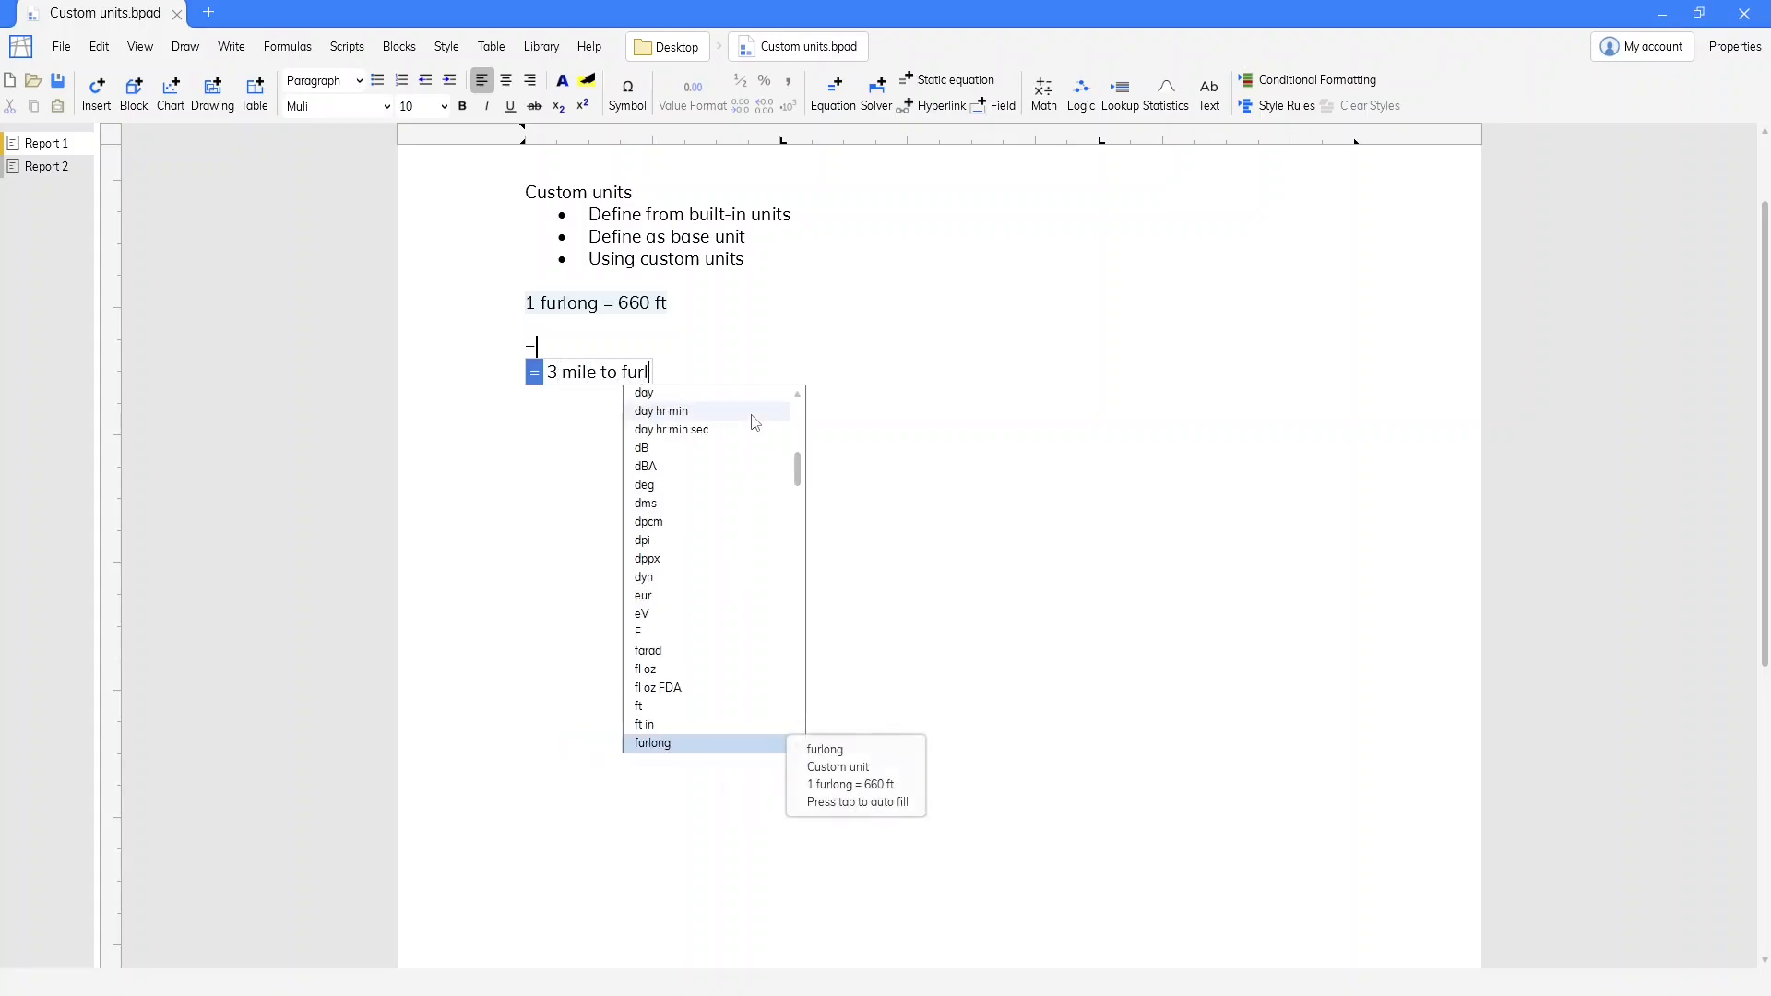
pyautogui.press('Tab')
pyautogui.press('Return')
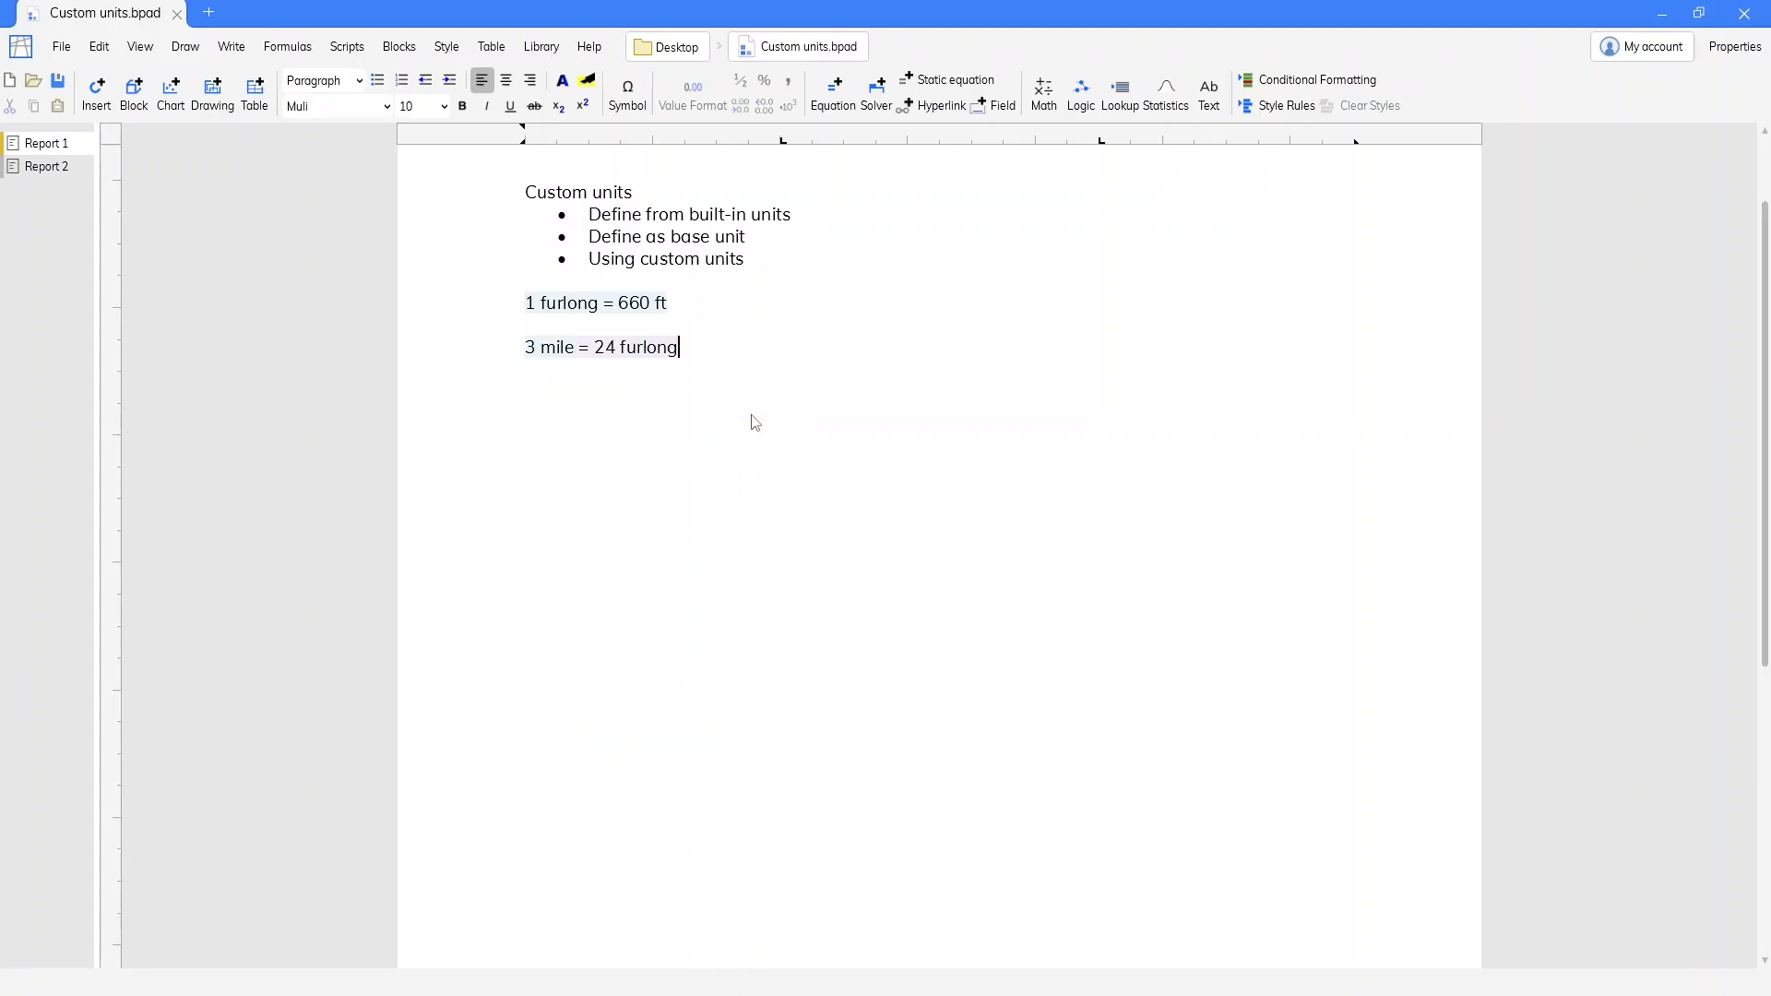
# Define the custom unit rod beside the furlong definition, at the next tab stop, with the equation 40 rod = 1 furlong
pyautogui.press('Up')
pyautogui.press('Up')
pyautogui.press('Tab')
pyautogui.write('=40 rod')
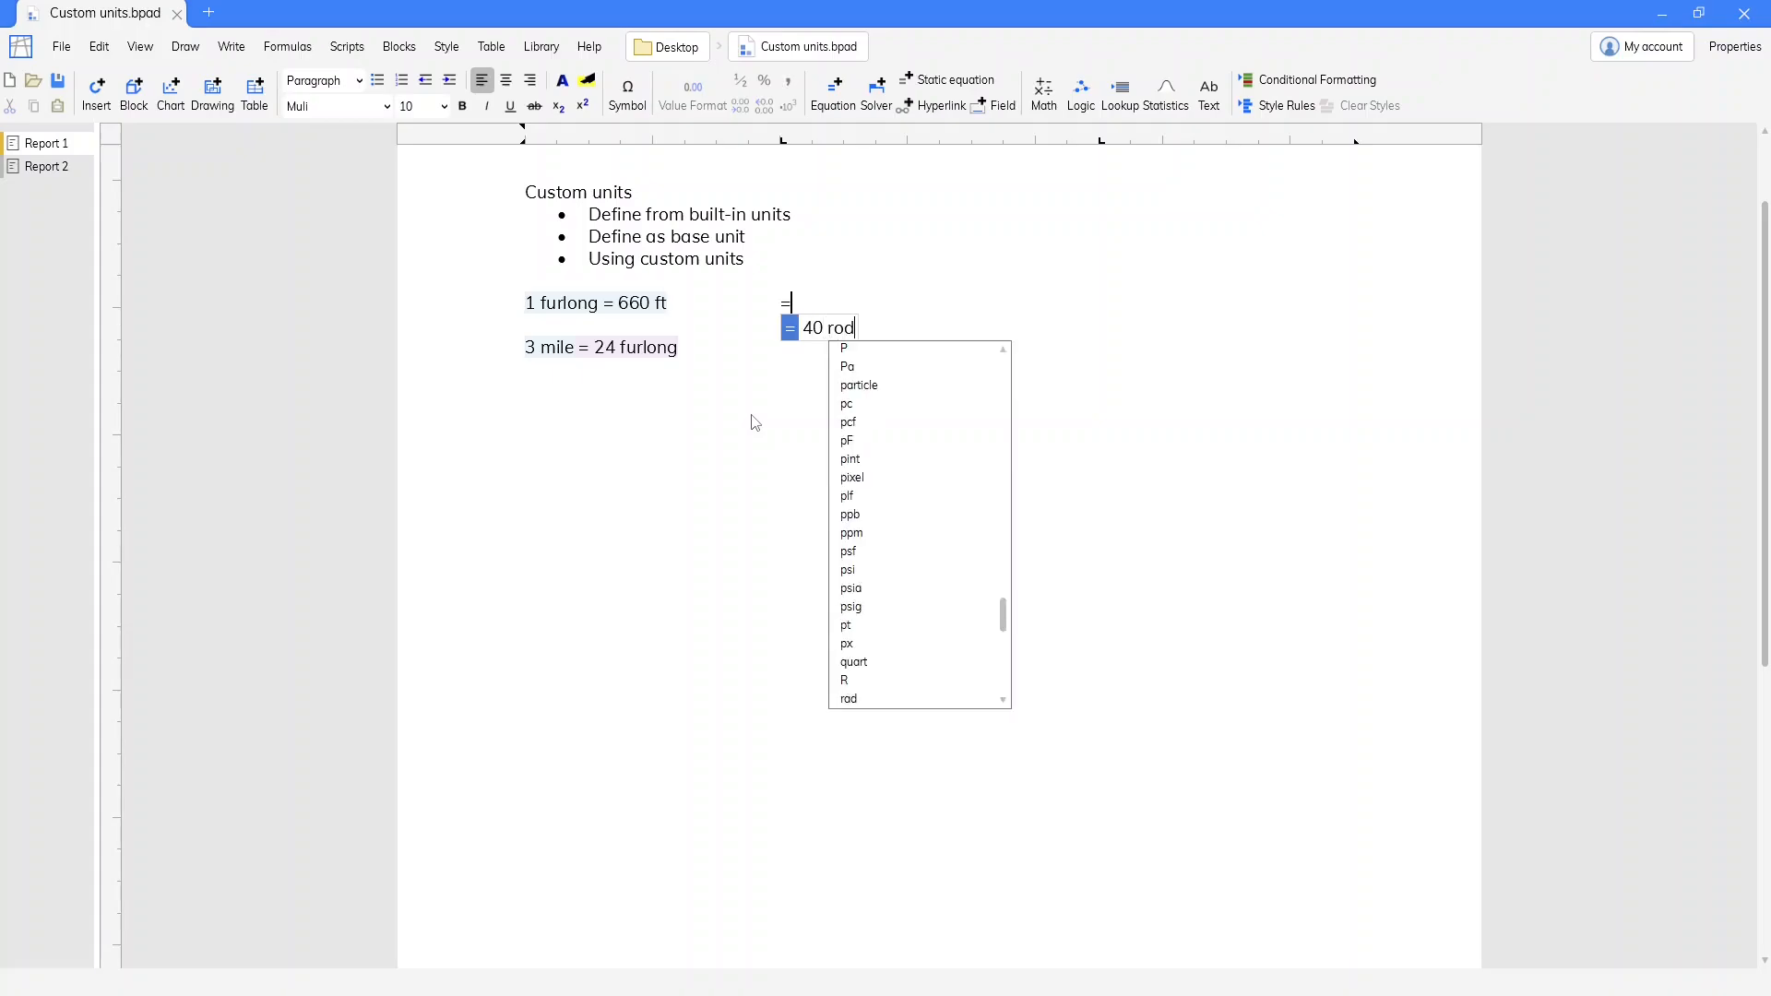
pyautogui.write(' = 1 fur')
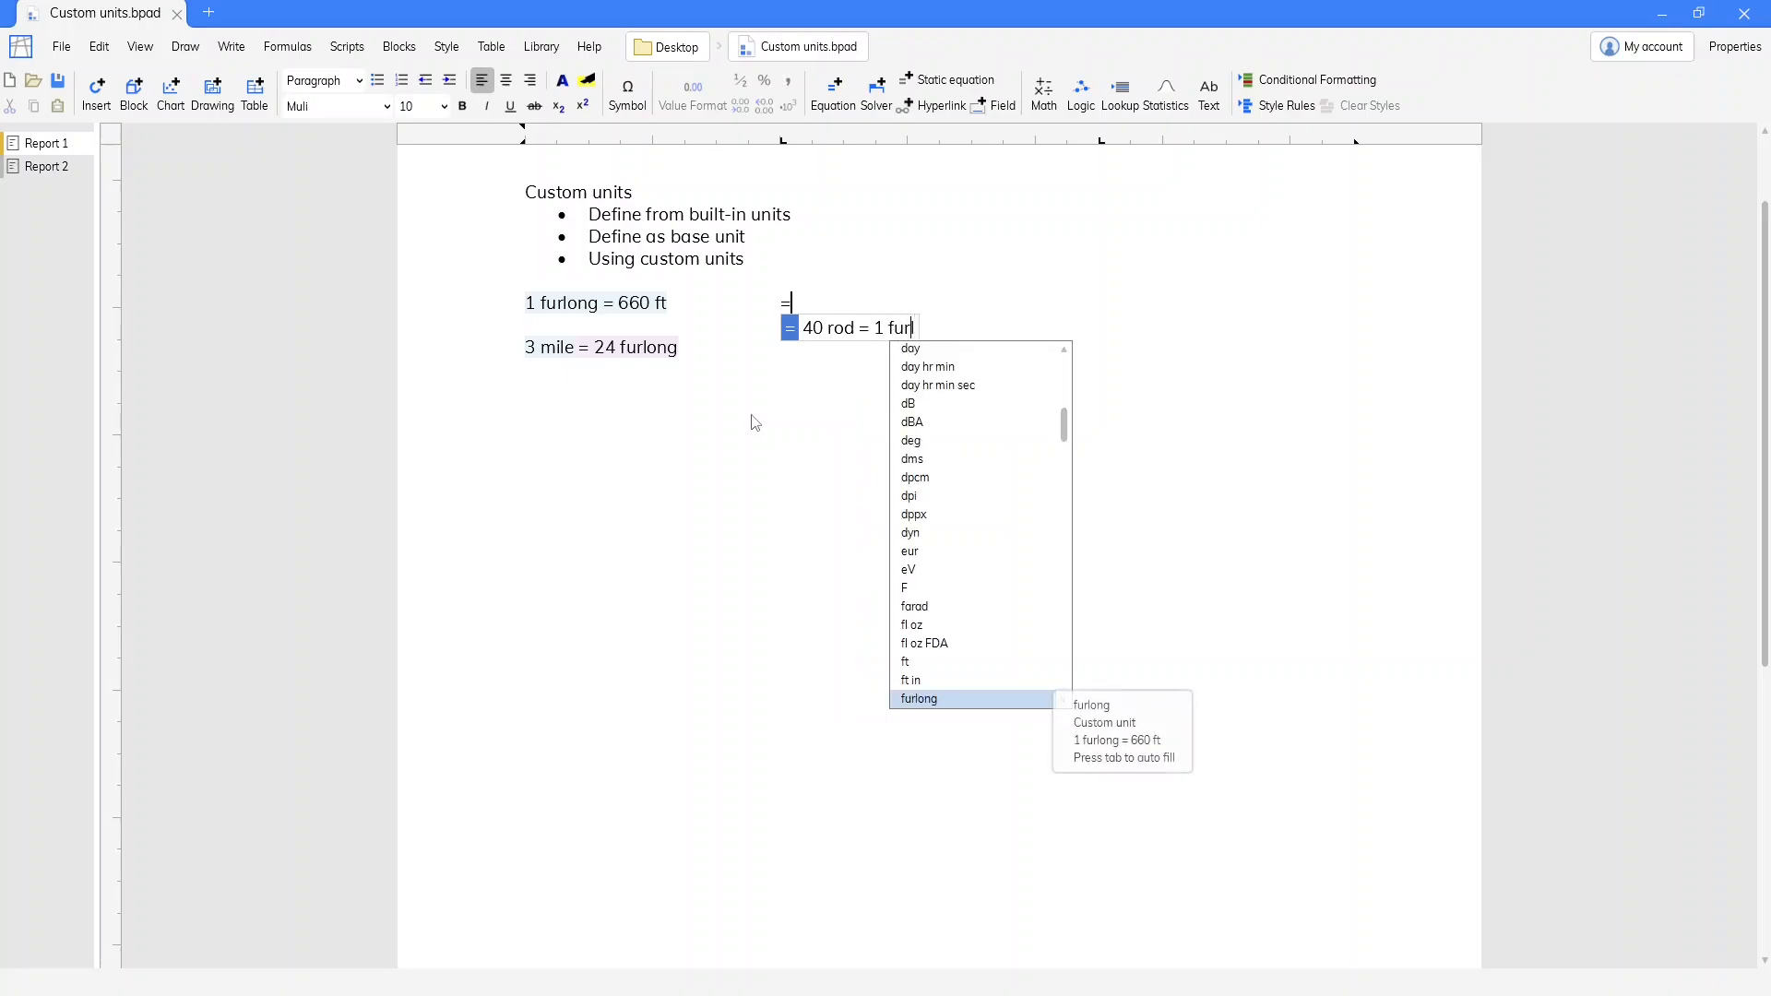
pyautogui.write('long')
pyautogui.press('Return')
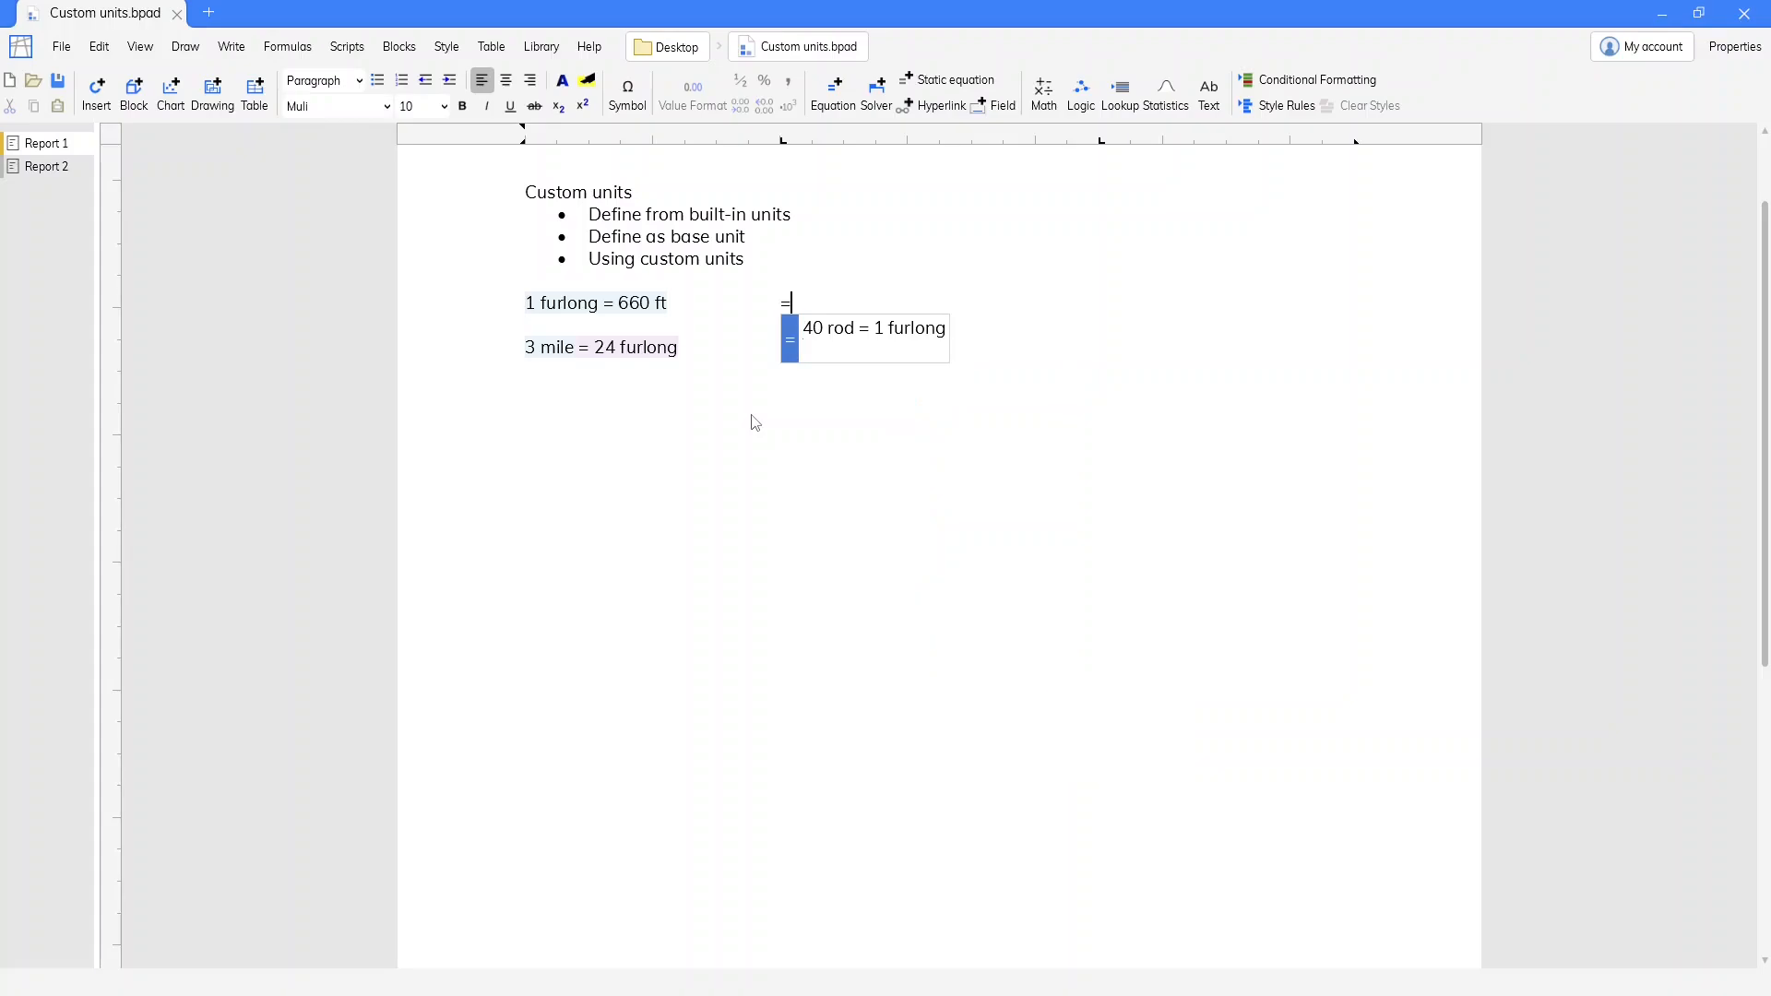
pyautogui.press('BackSpace')
pyautogui.press('Return')
# Add the equation 100 rod + 1 mile below the rod definition, on the same line as the mile conversion
pyautogui.press('Down')
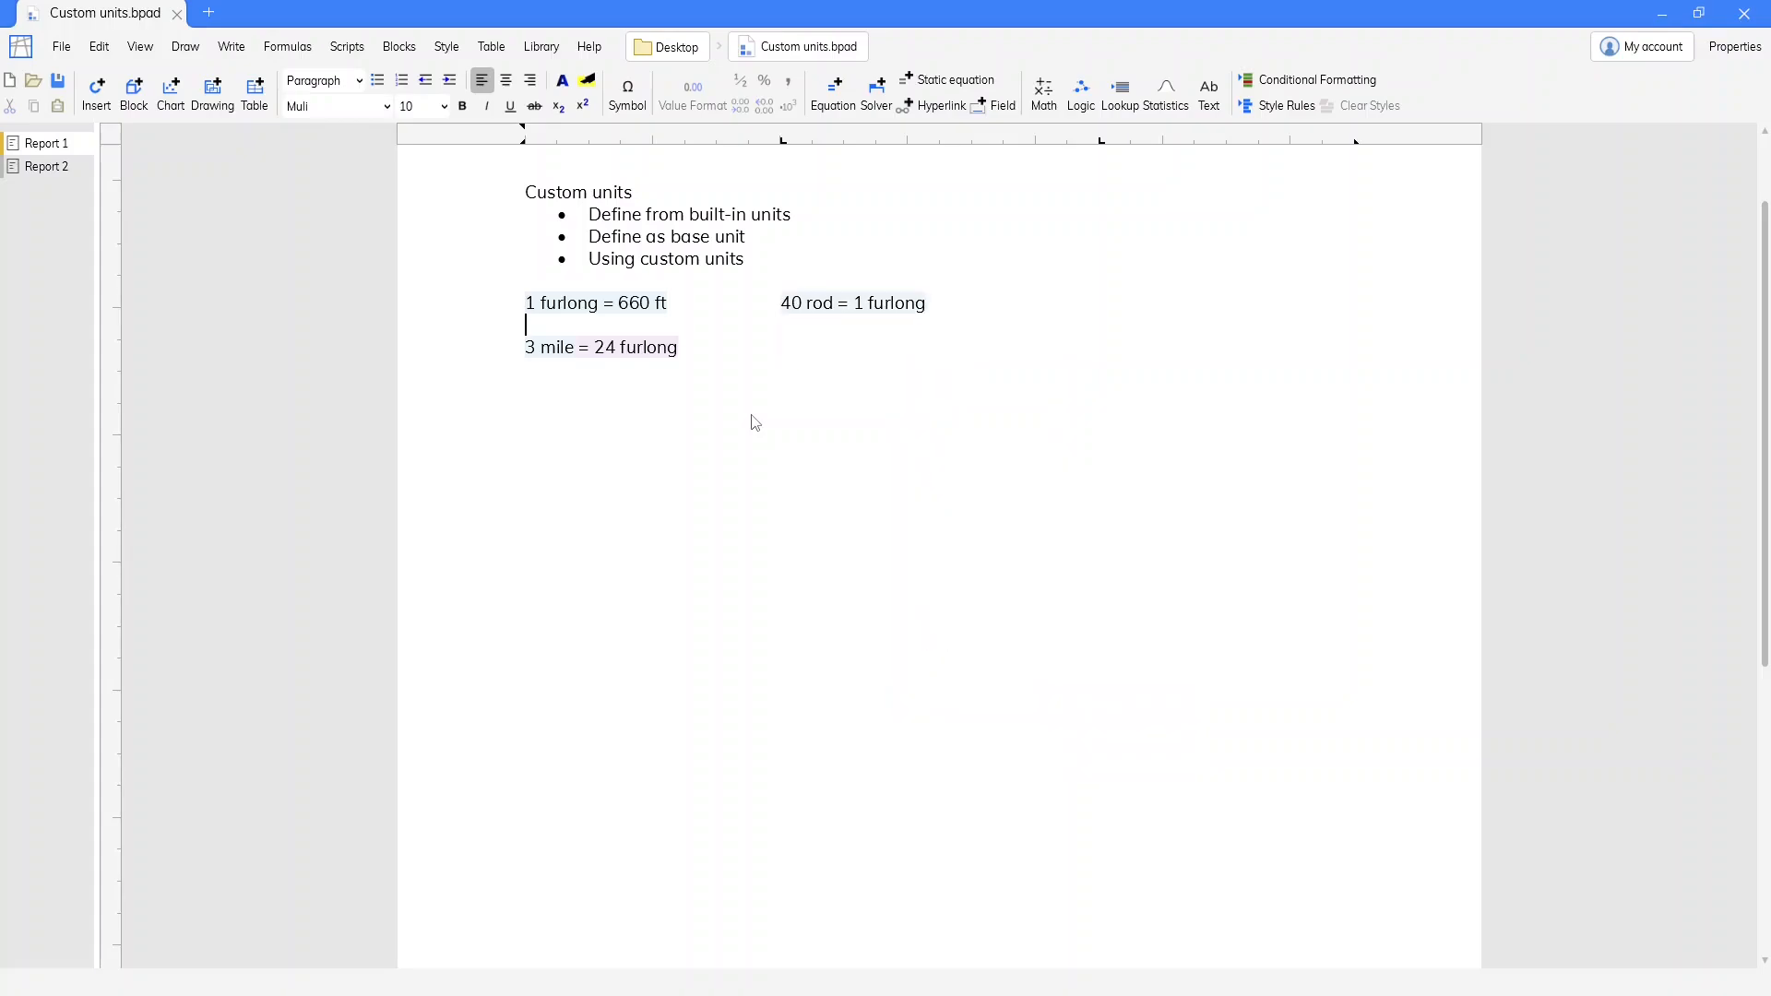
pyautogui.press('Down')
pyautogui.press('Tab')
pyautogui.write('=')
pyautogui.write('100 ro')
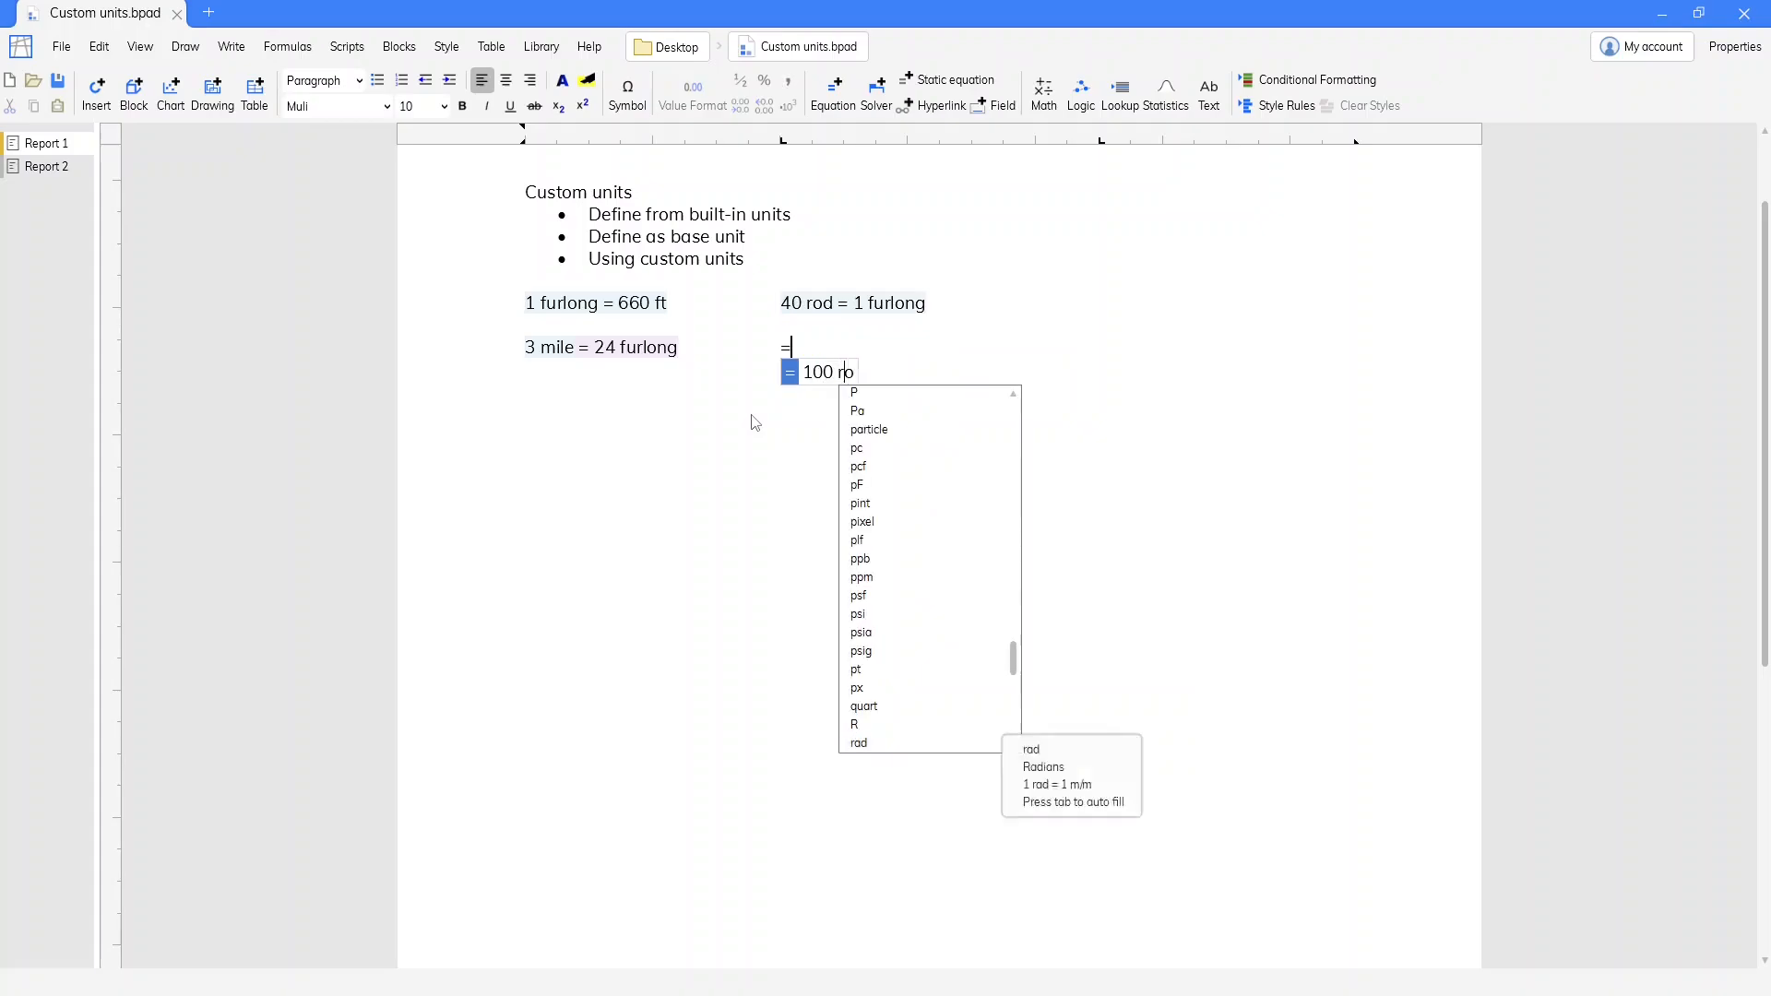
pyautogui.write('d + 1 mile')
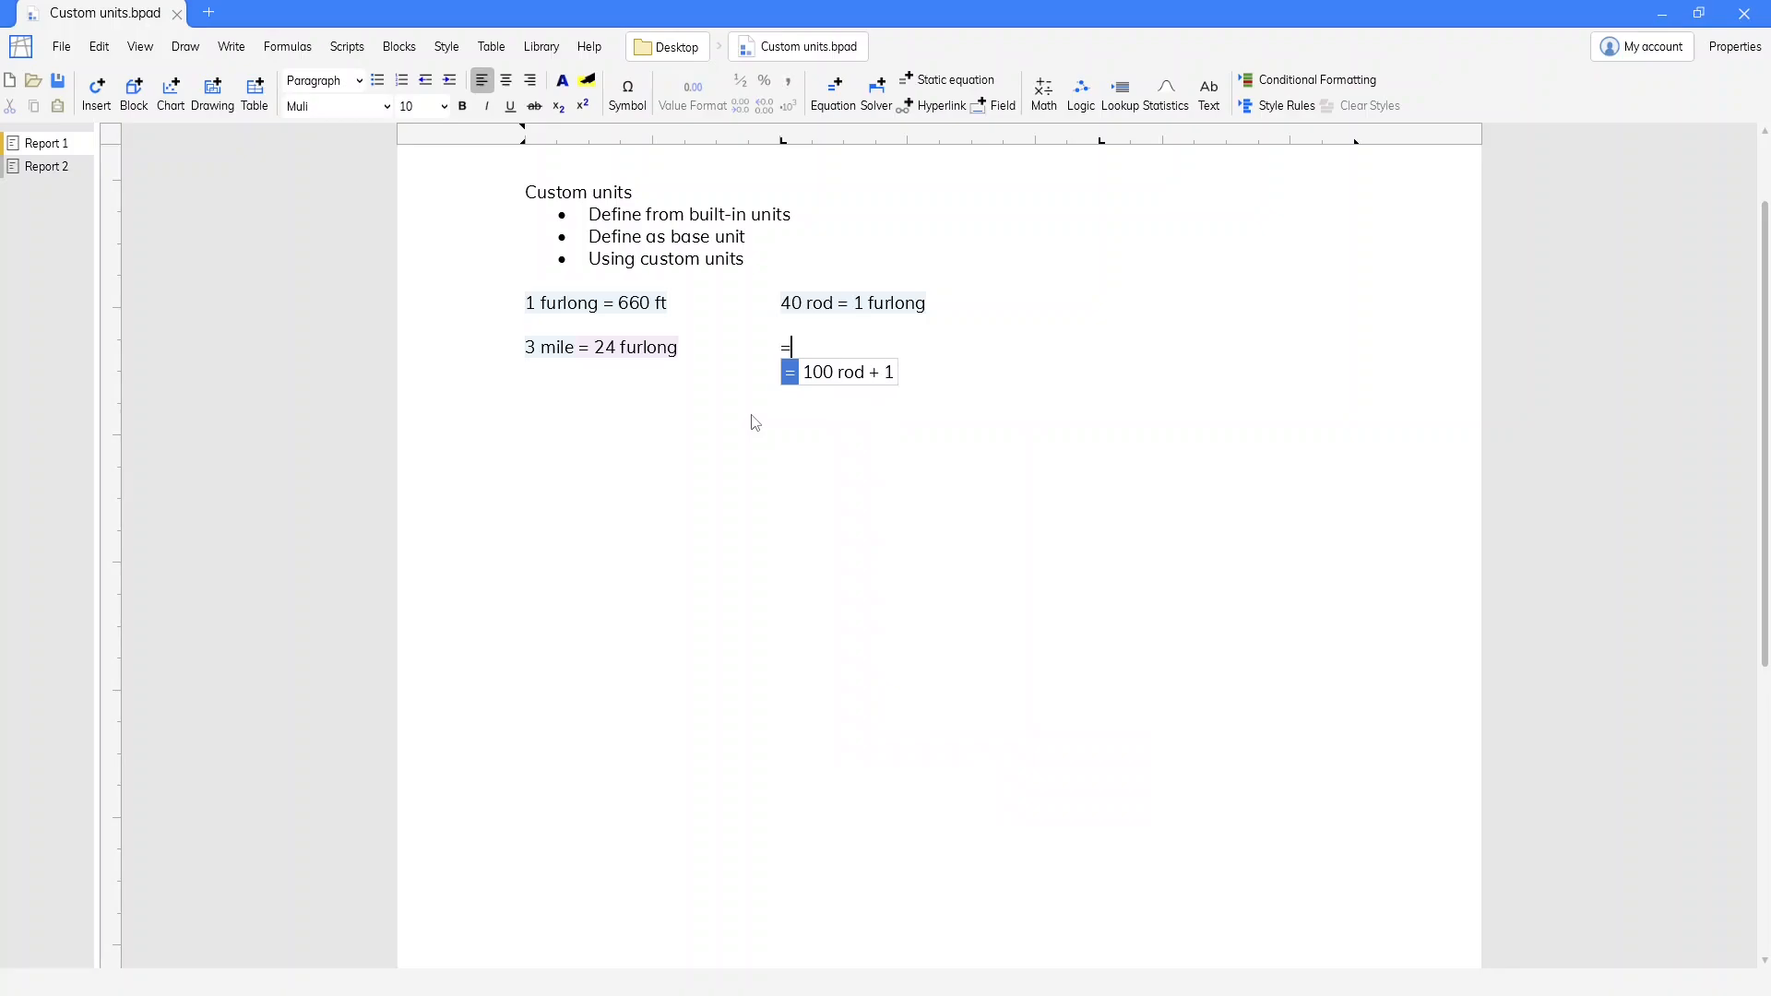
pyautogui.press('Return')
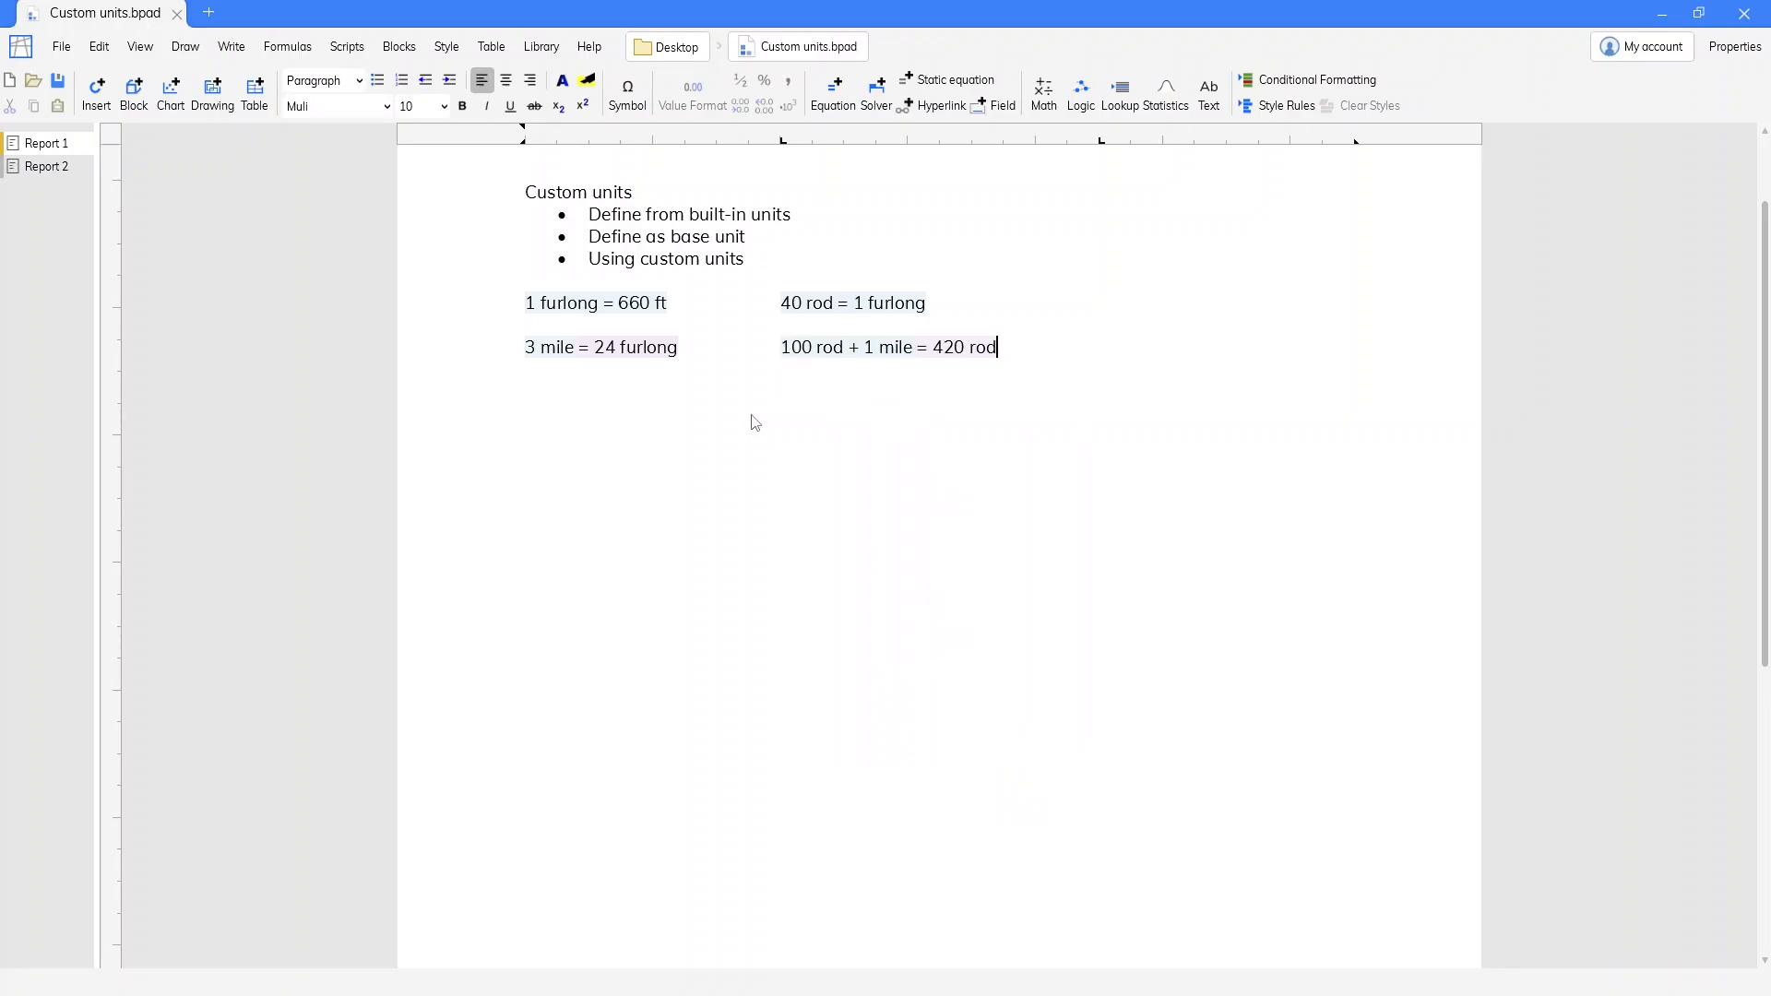
# Define the custom unit ksy beside the rod definition with the equation 1 ksy = 1 kip/yd^2
pyautogui.press('Left')
pyautogui.press('Tab')
pyautogui.write('=')
pyautogui.write('1 ks')
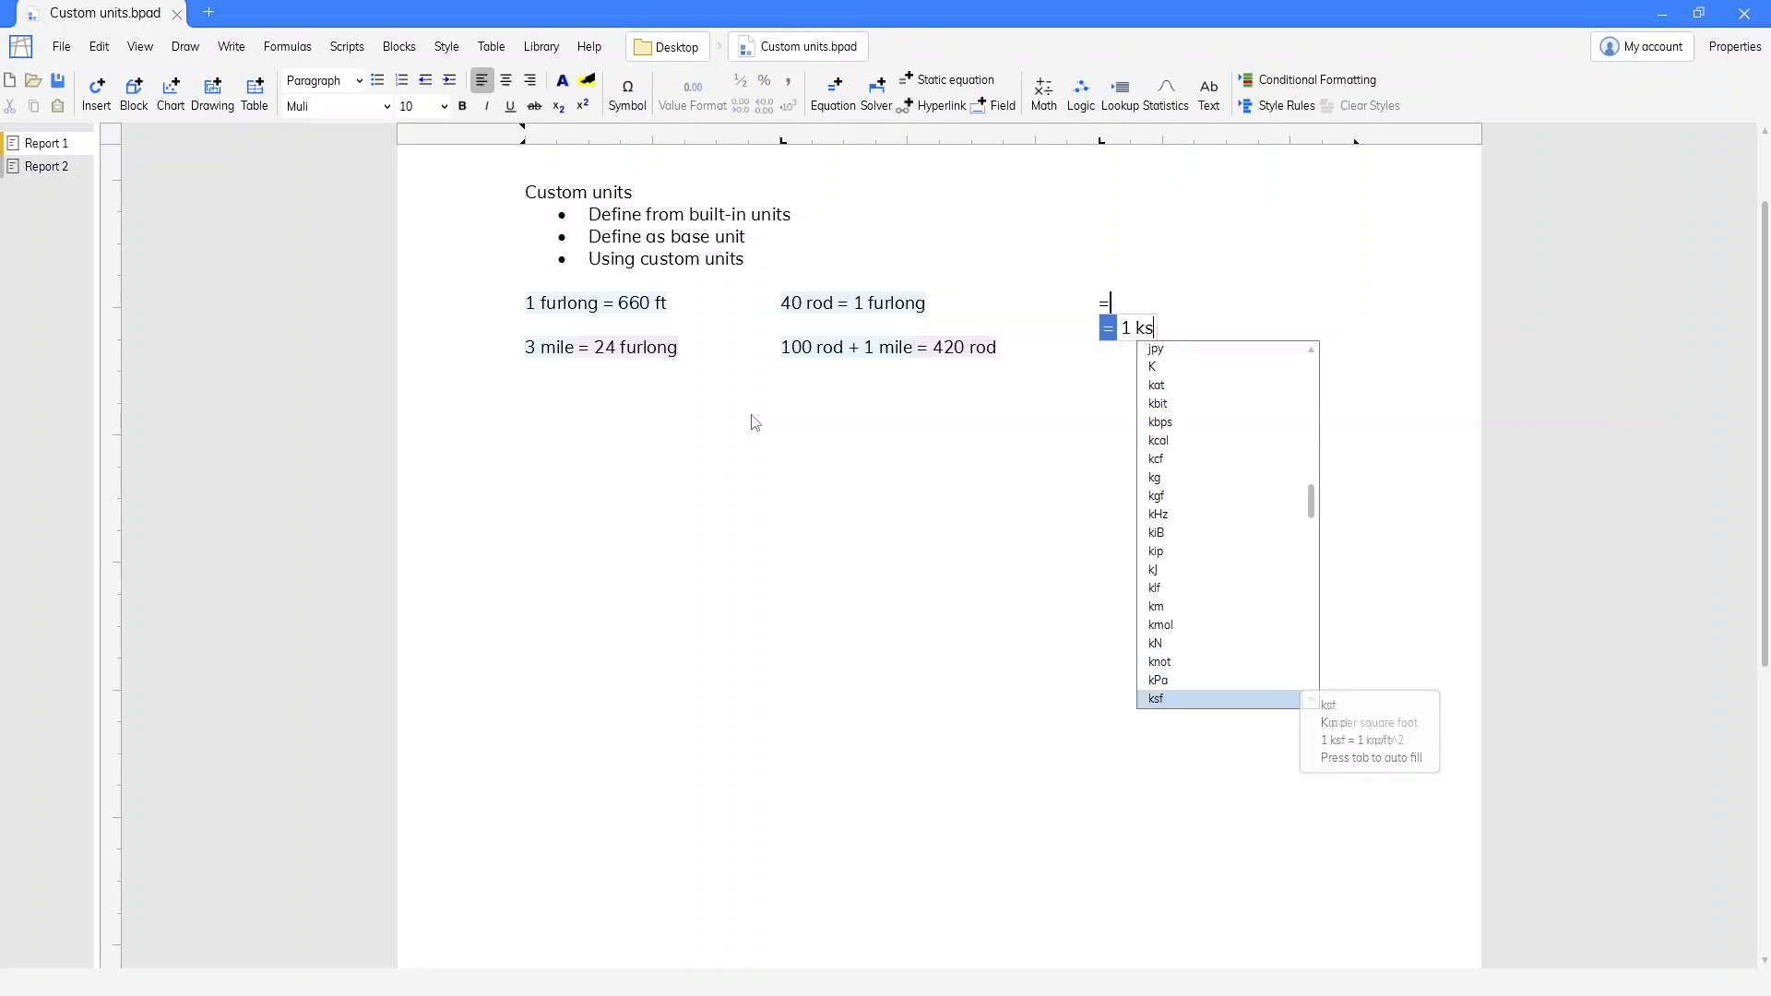
pyautogui.write('y =')
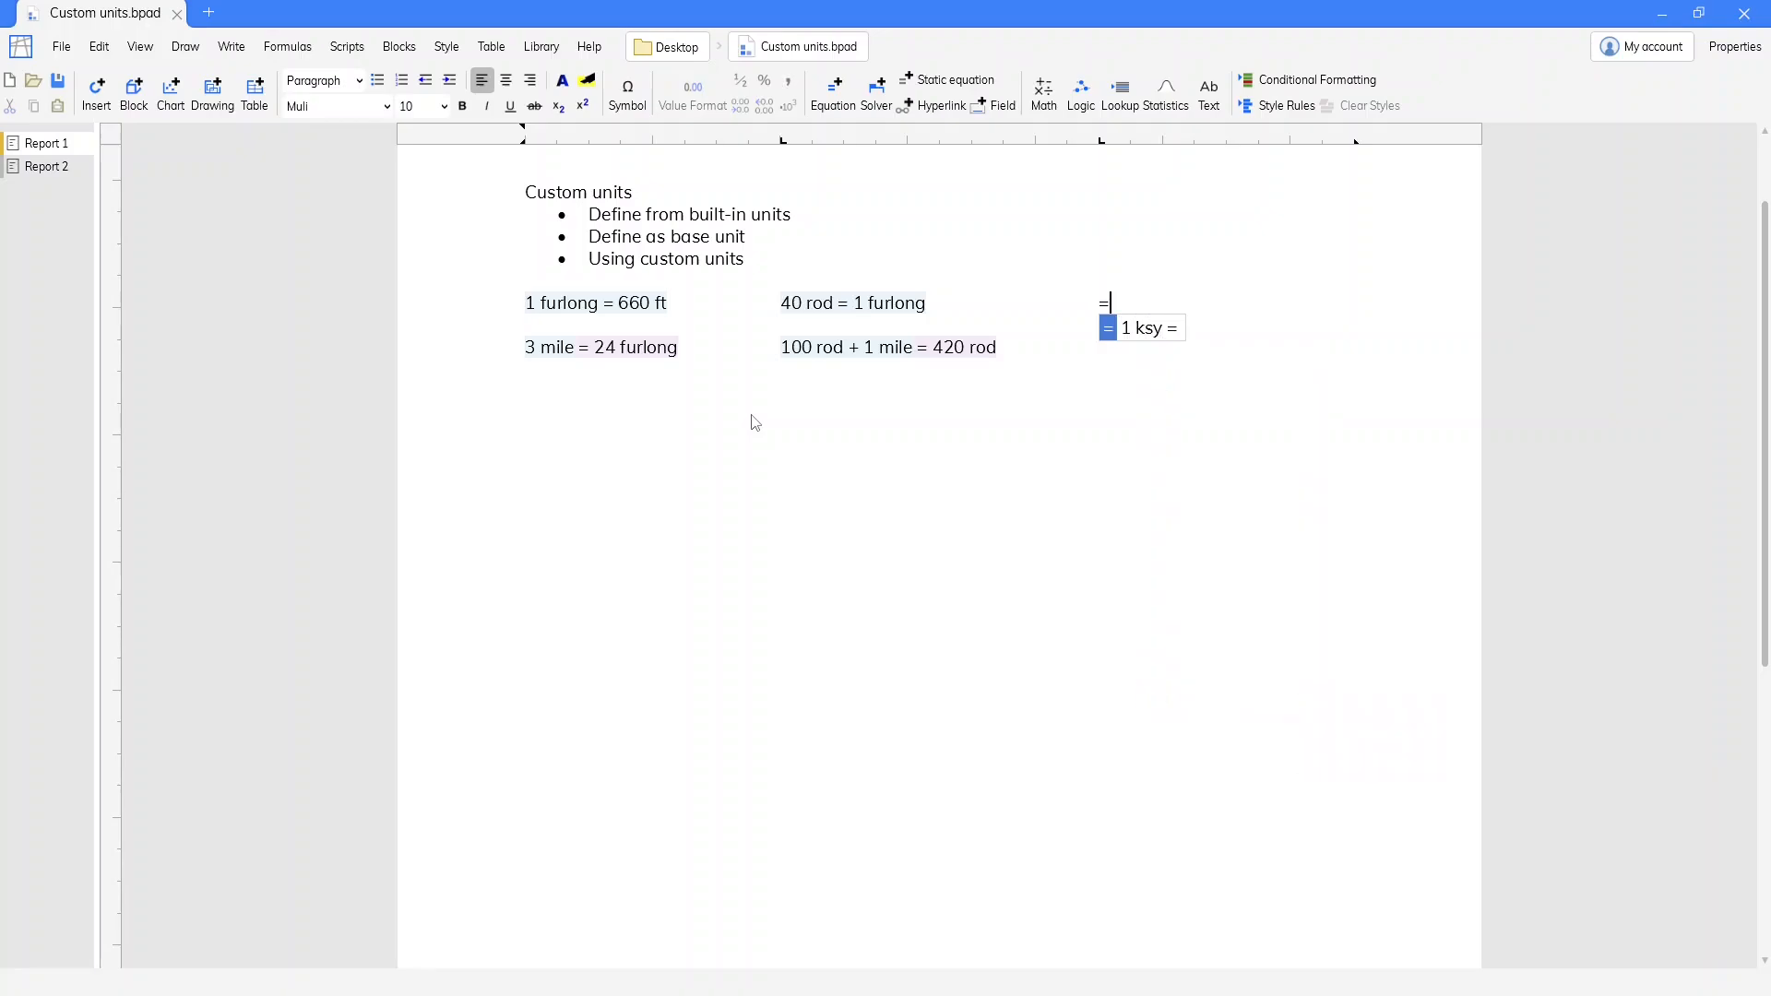
pyautogui.write(' 1 kip')
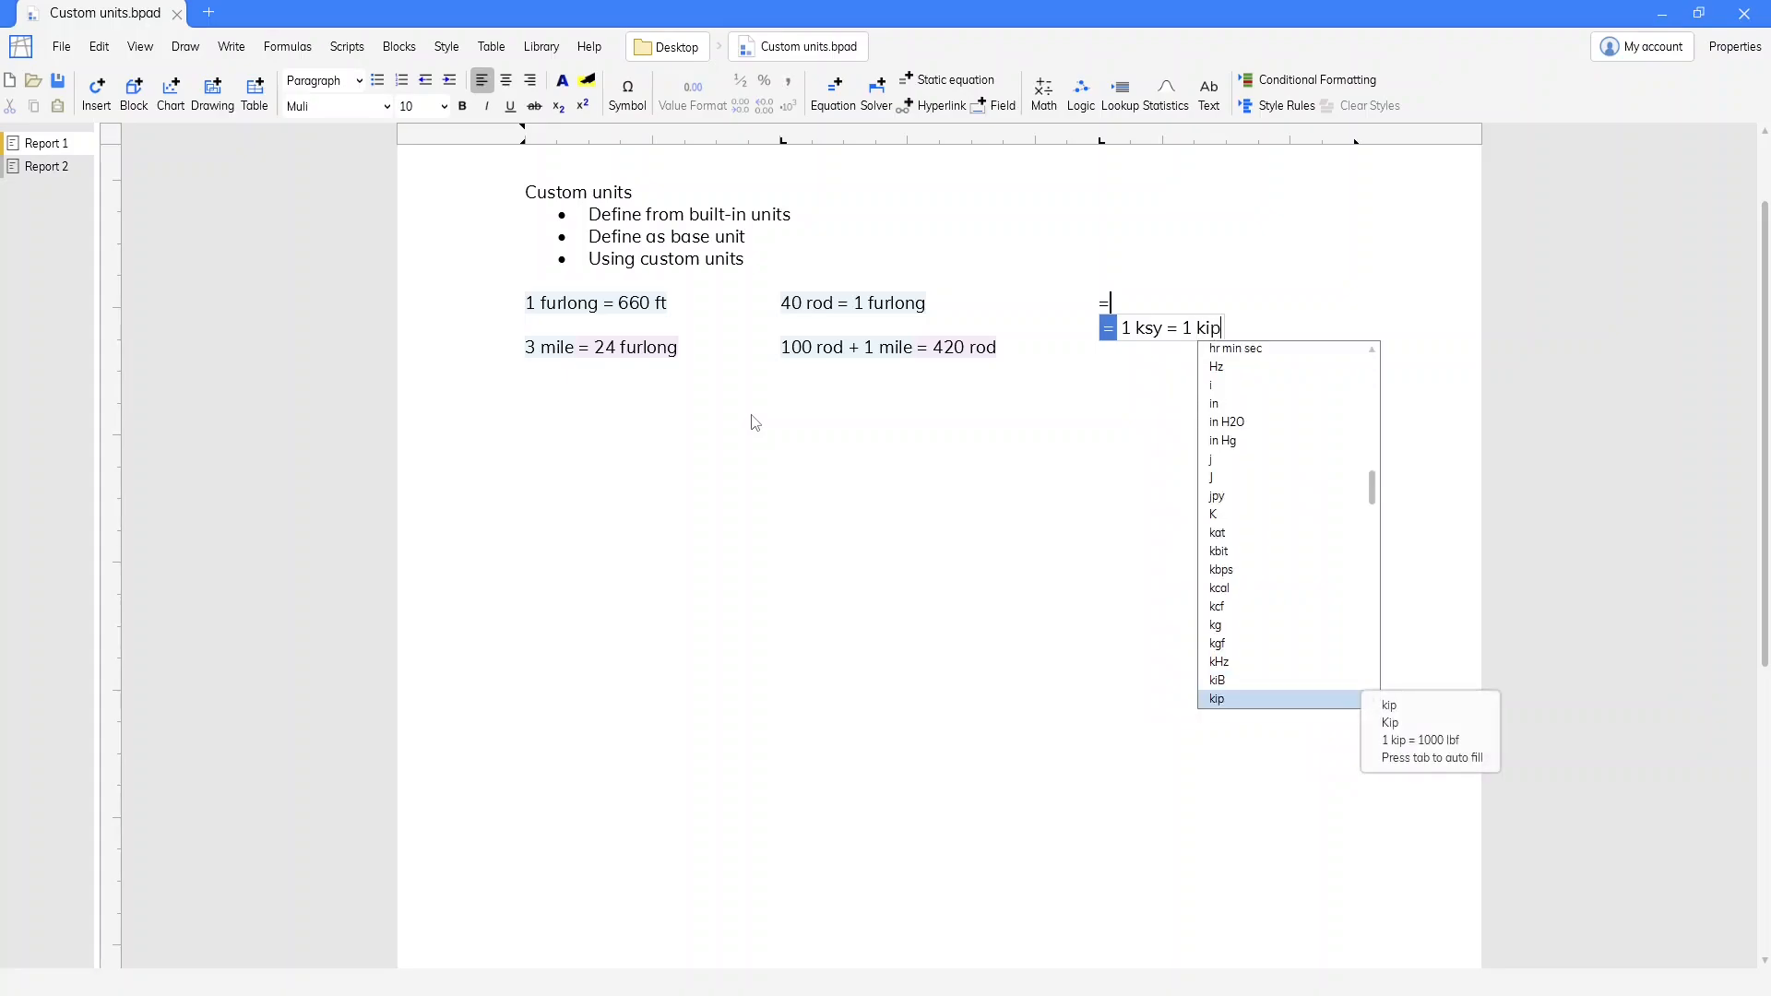
pyautogui.write('/yd^')
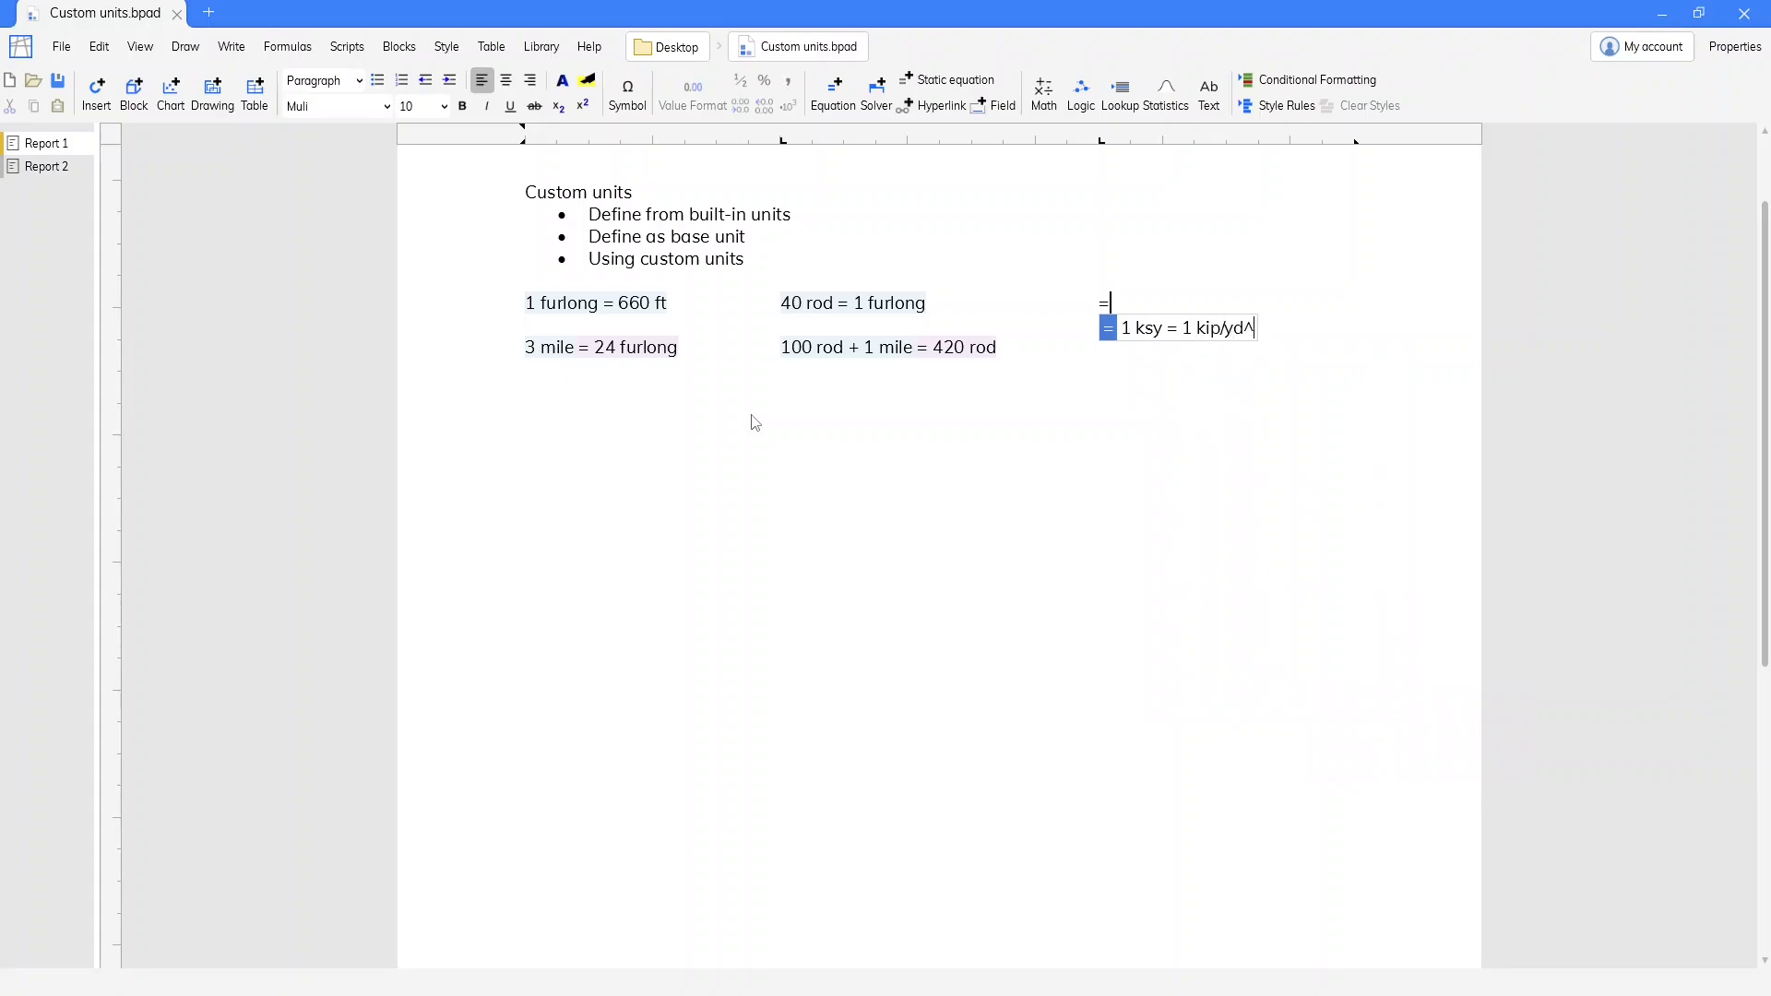
pyautogui.write('2')
pyautogui.press('Return')
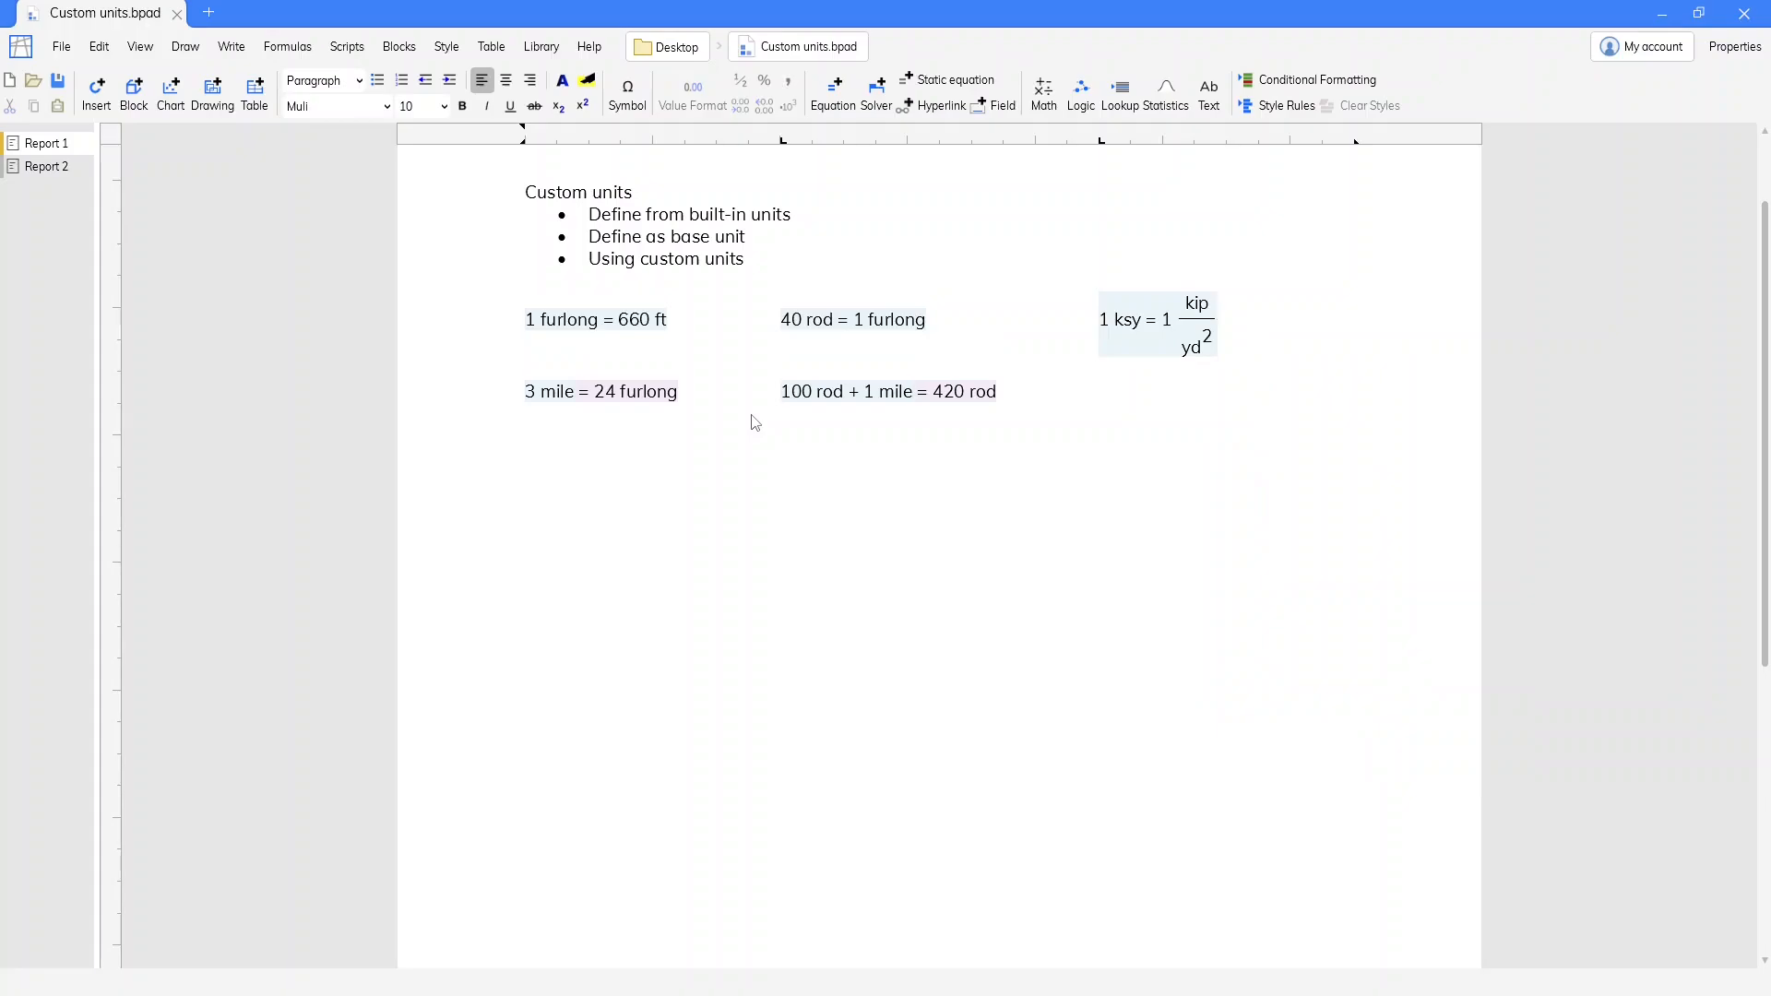
# Add an equation converting 30 ksf to ksy below the ksy definition
pyautogui.press('Tab')
pyautogui.write('=')
pyautogui.write('30 ks')
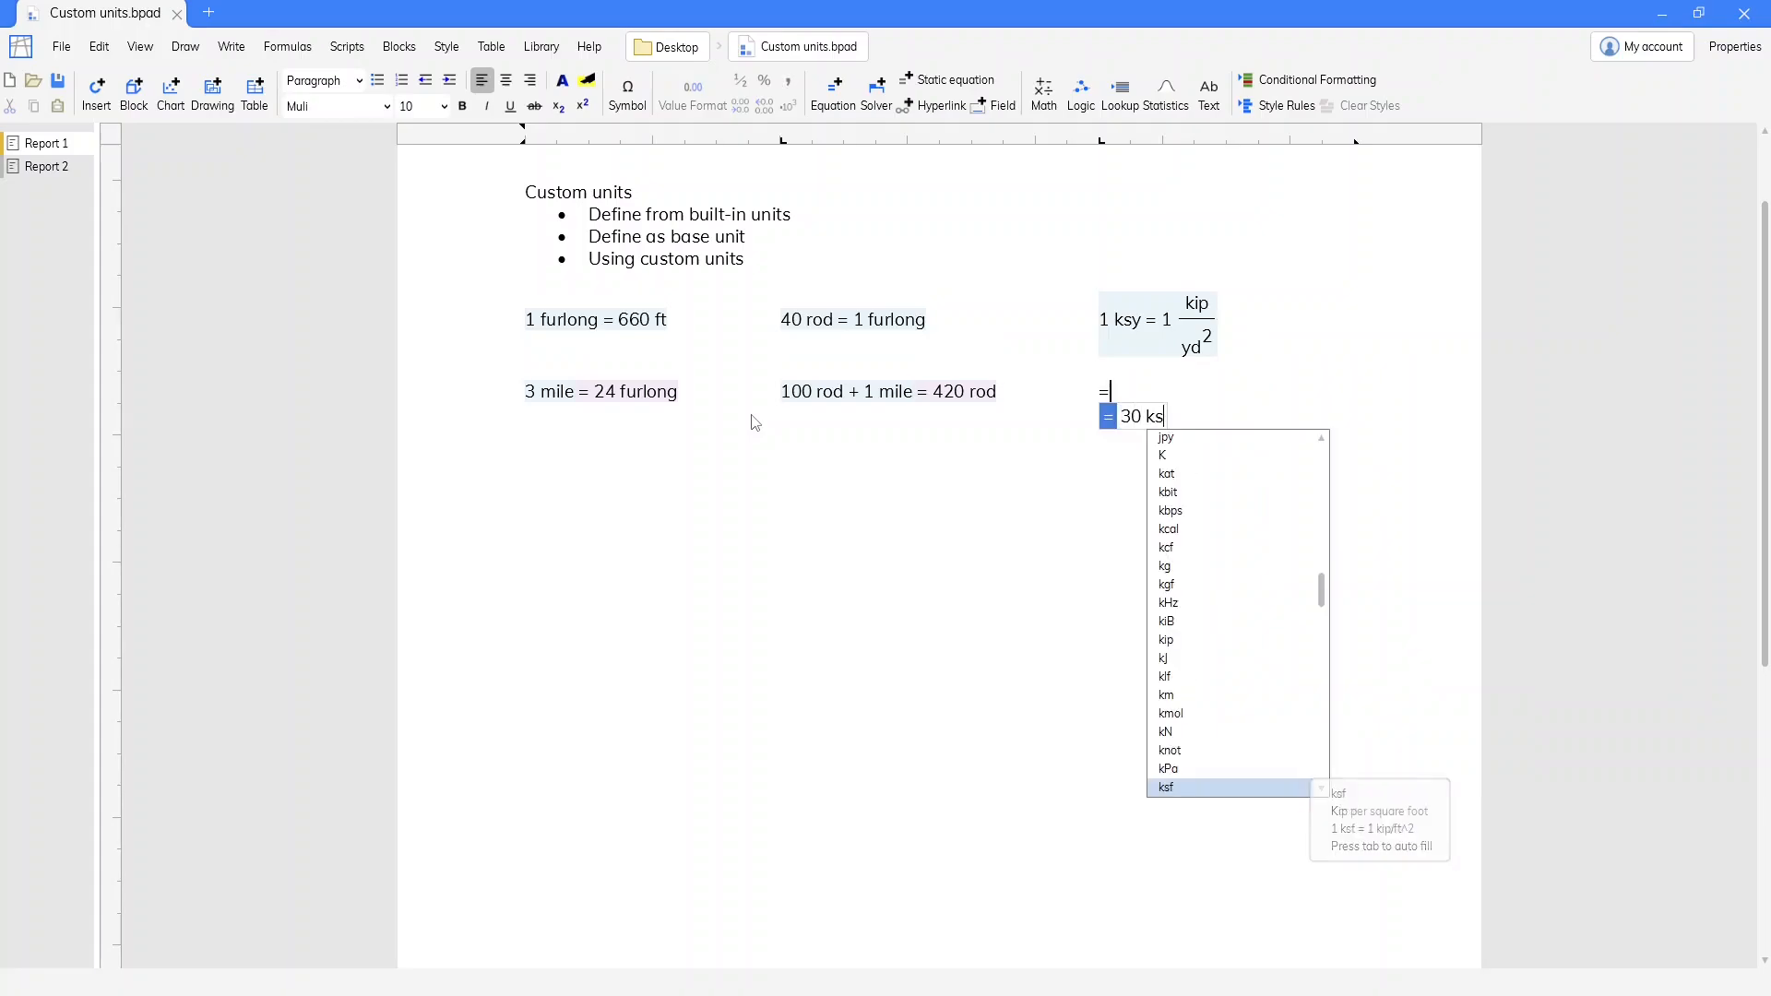
pyautogui.write('f to ksy = 270 ksy')
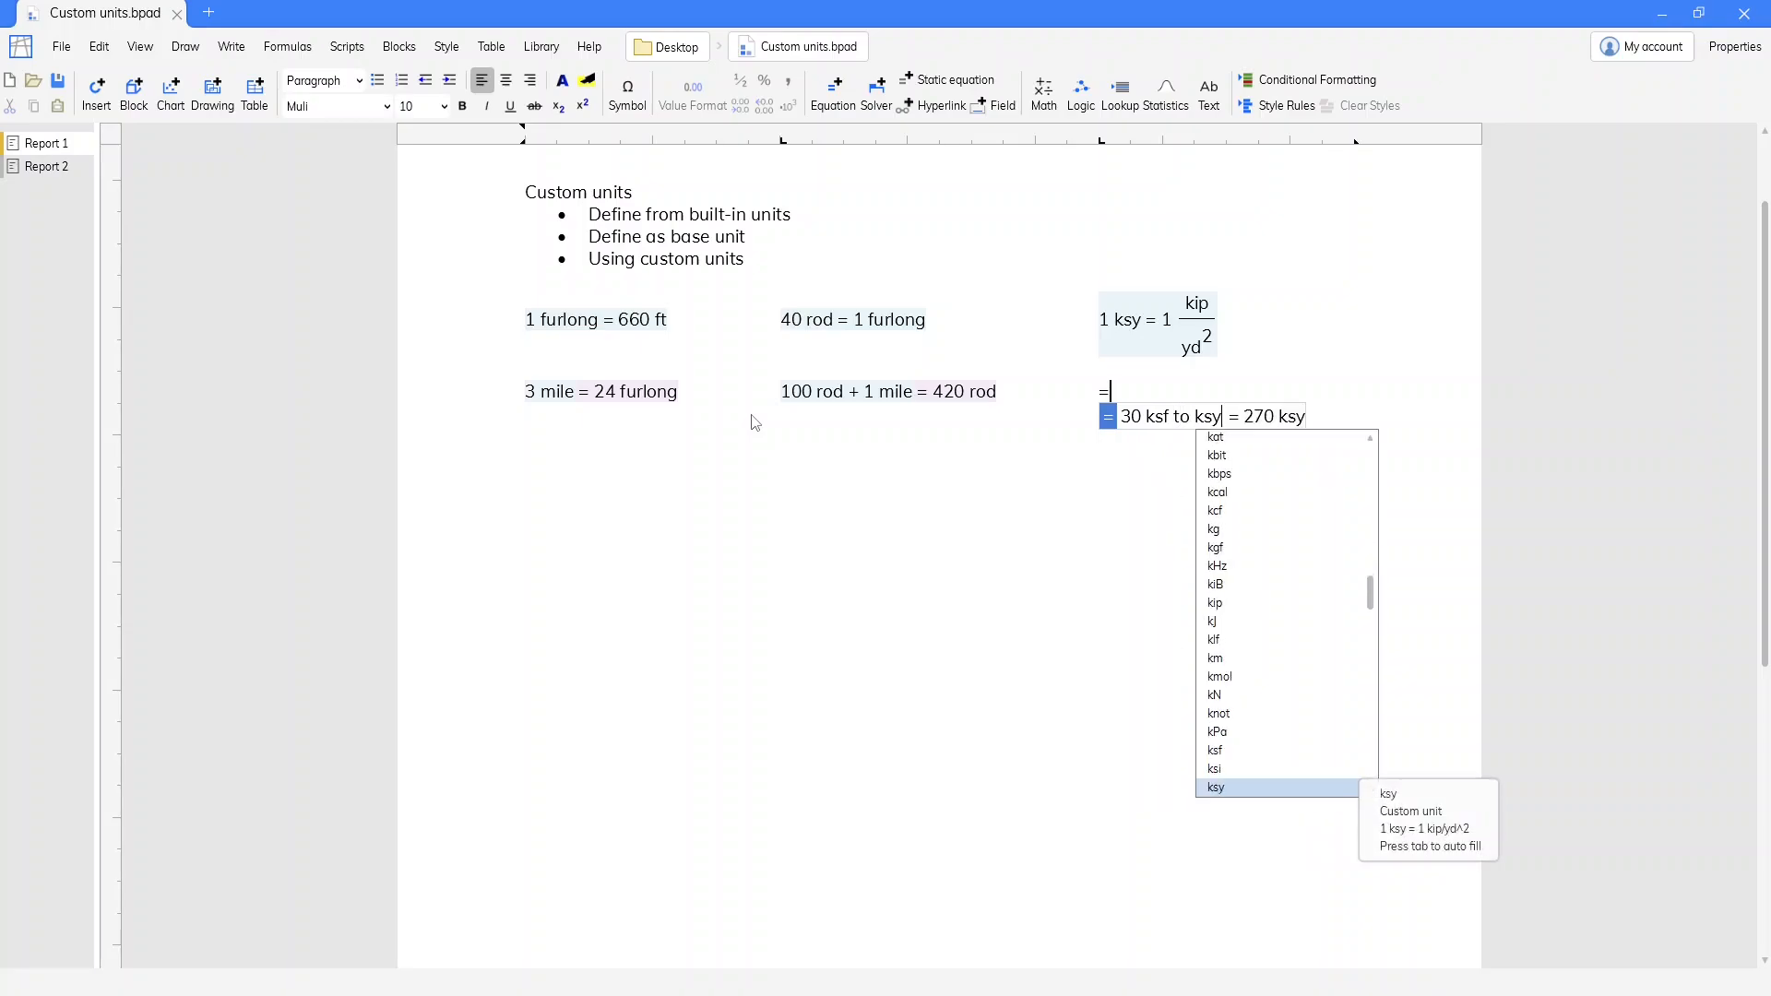
pyautogui.press('Return')
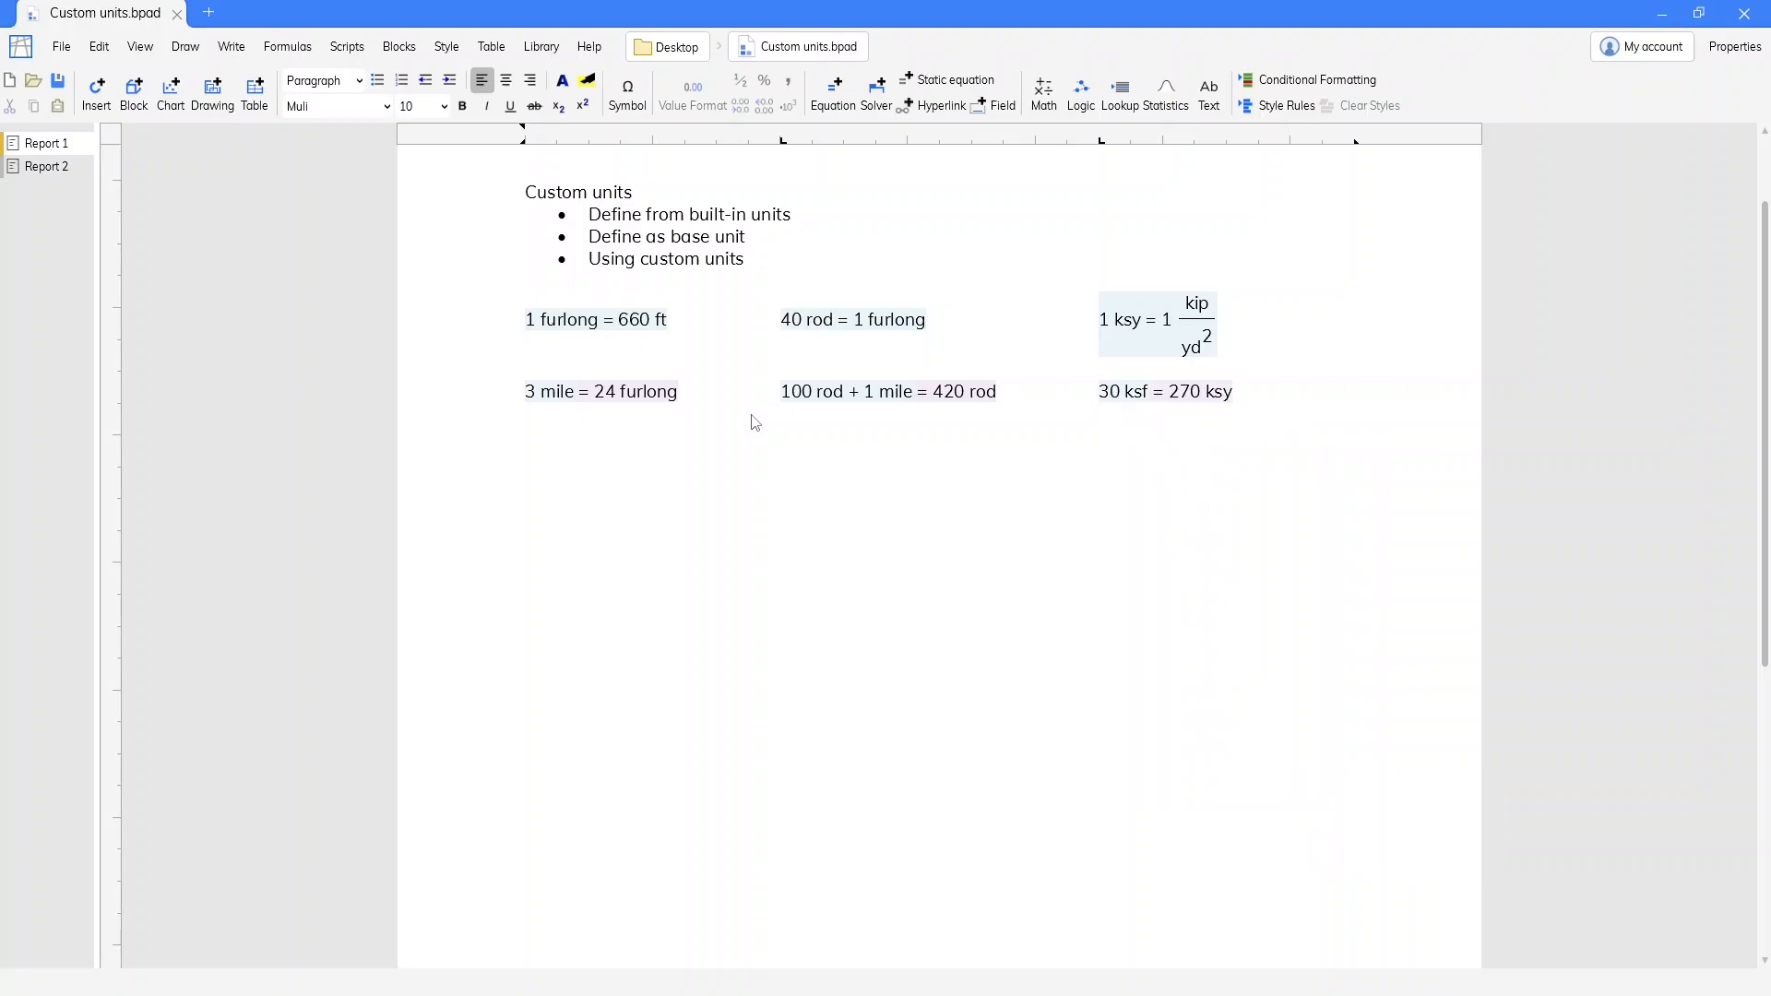
# Add a "---" separator line below the row of unit calculations
pyautogui.press('Return')
pyautogui.press('Return')
pyautogui.write('---')
pyautogui.press('Return')
# Define egg as a custom base unit below the separator with the equation 1 egg = BaseUnit()
pyautogui.write('=')
pyautogui.write('1')
pyautogui.write(' egg = Ba')
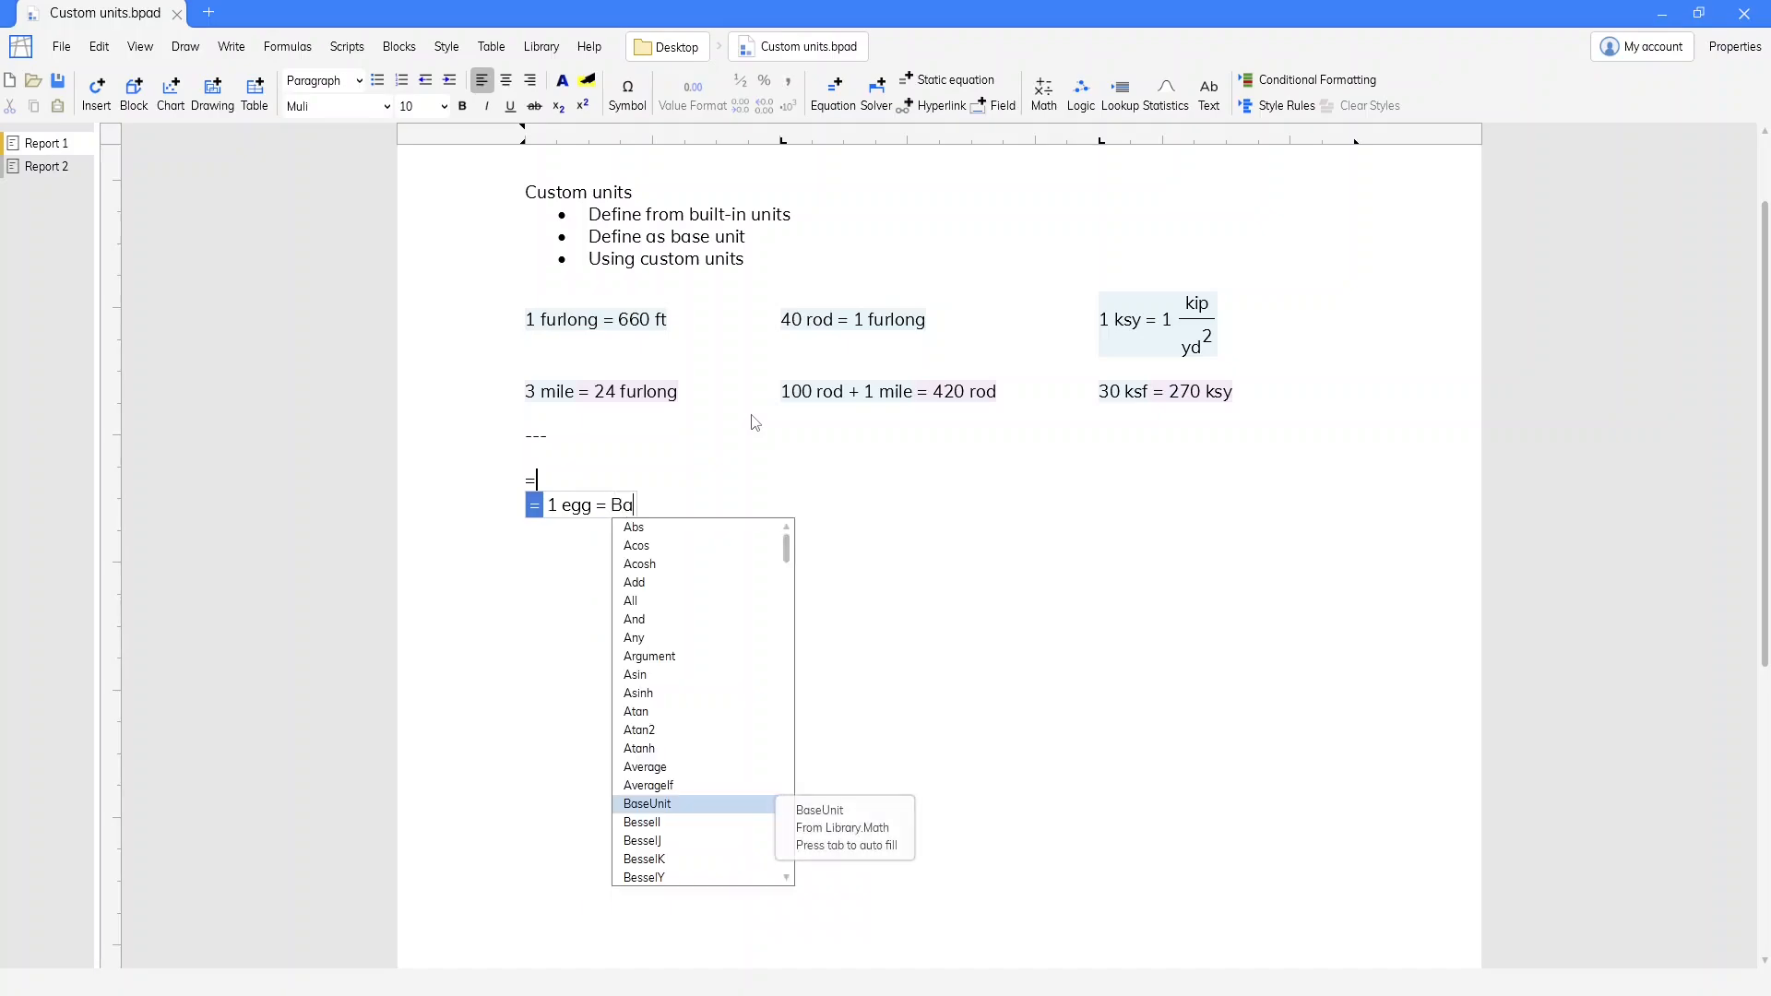
pyautogui.write('seUnit()')
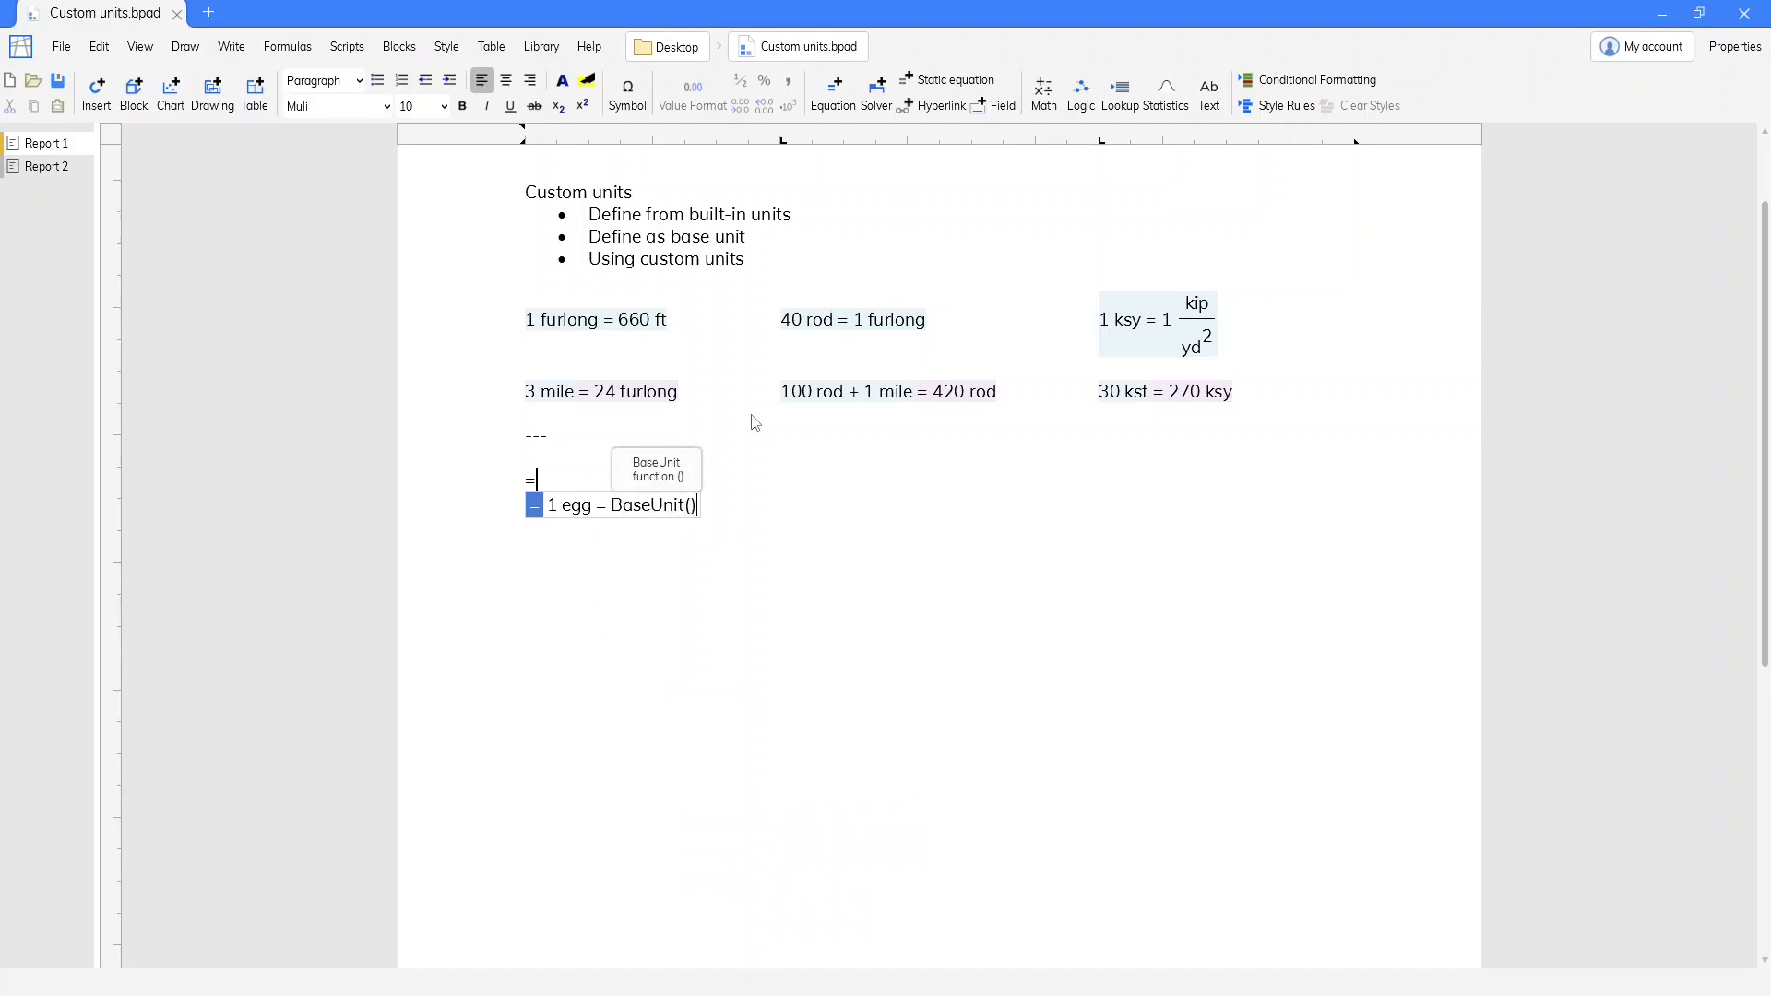
pyautogui.press('Return')
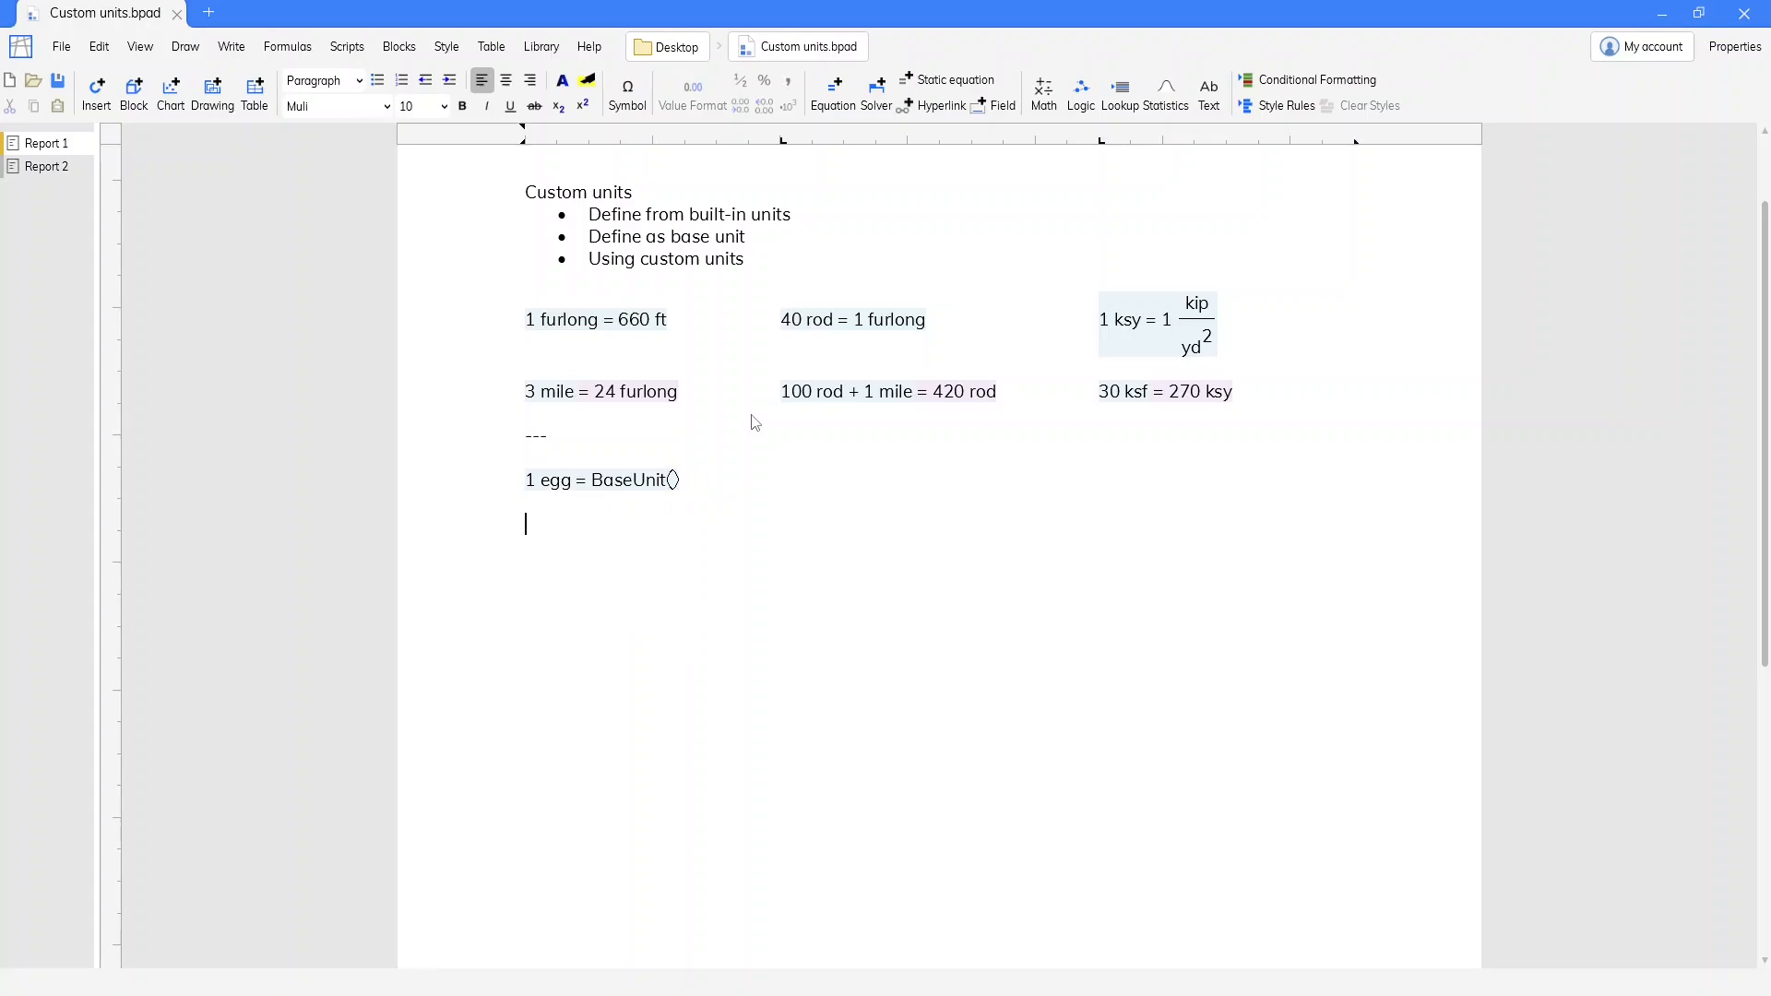
# Try the sum 5 egg + 10 egg below the egg definition and remove the equation
pyautogui.write('=5 egg + 10 egg')
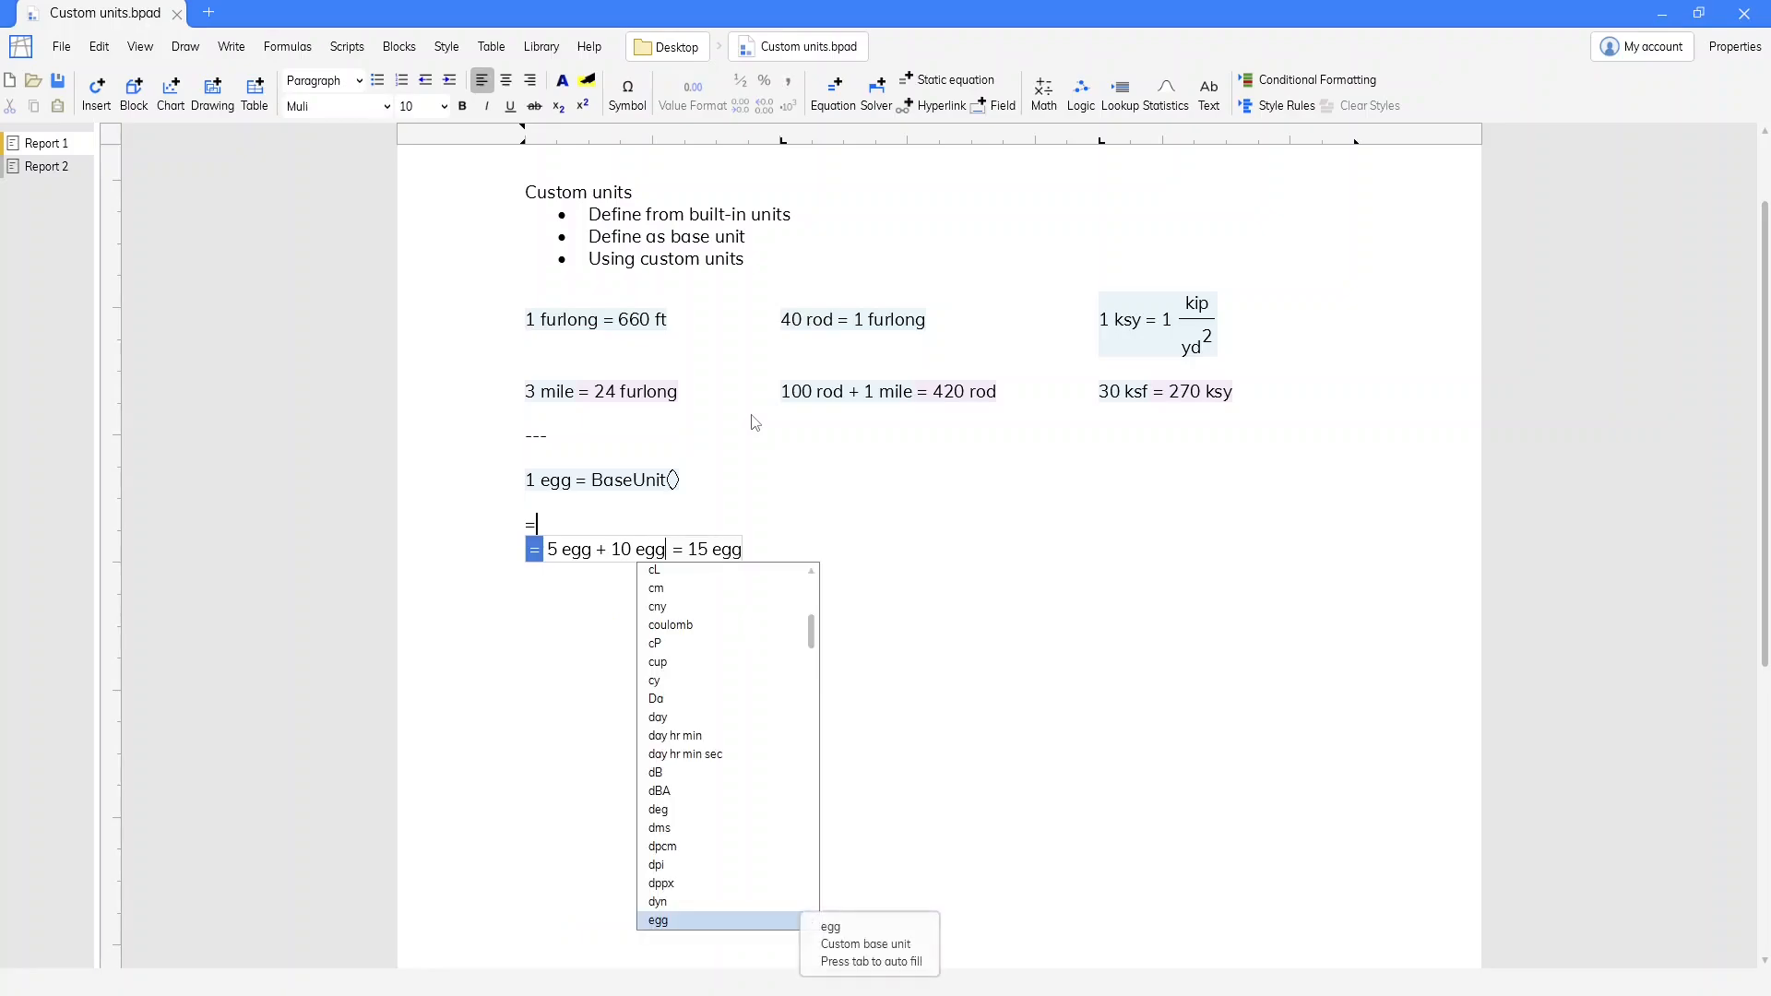
pyautogui.press('Return')
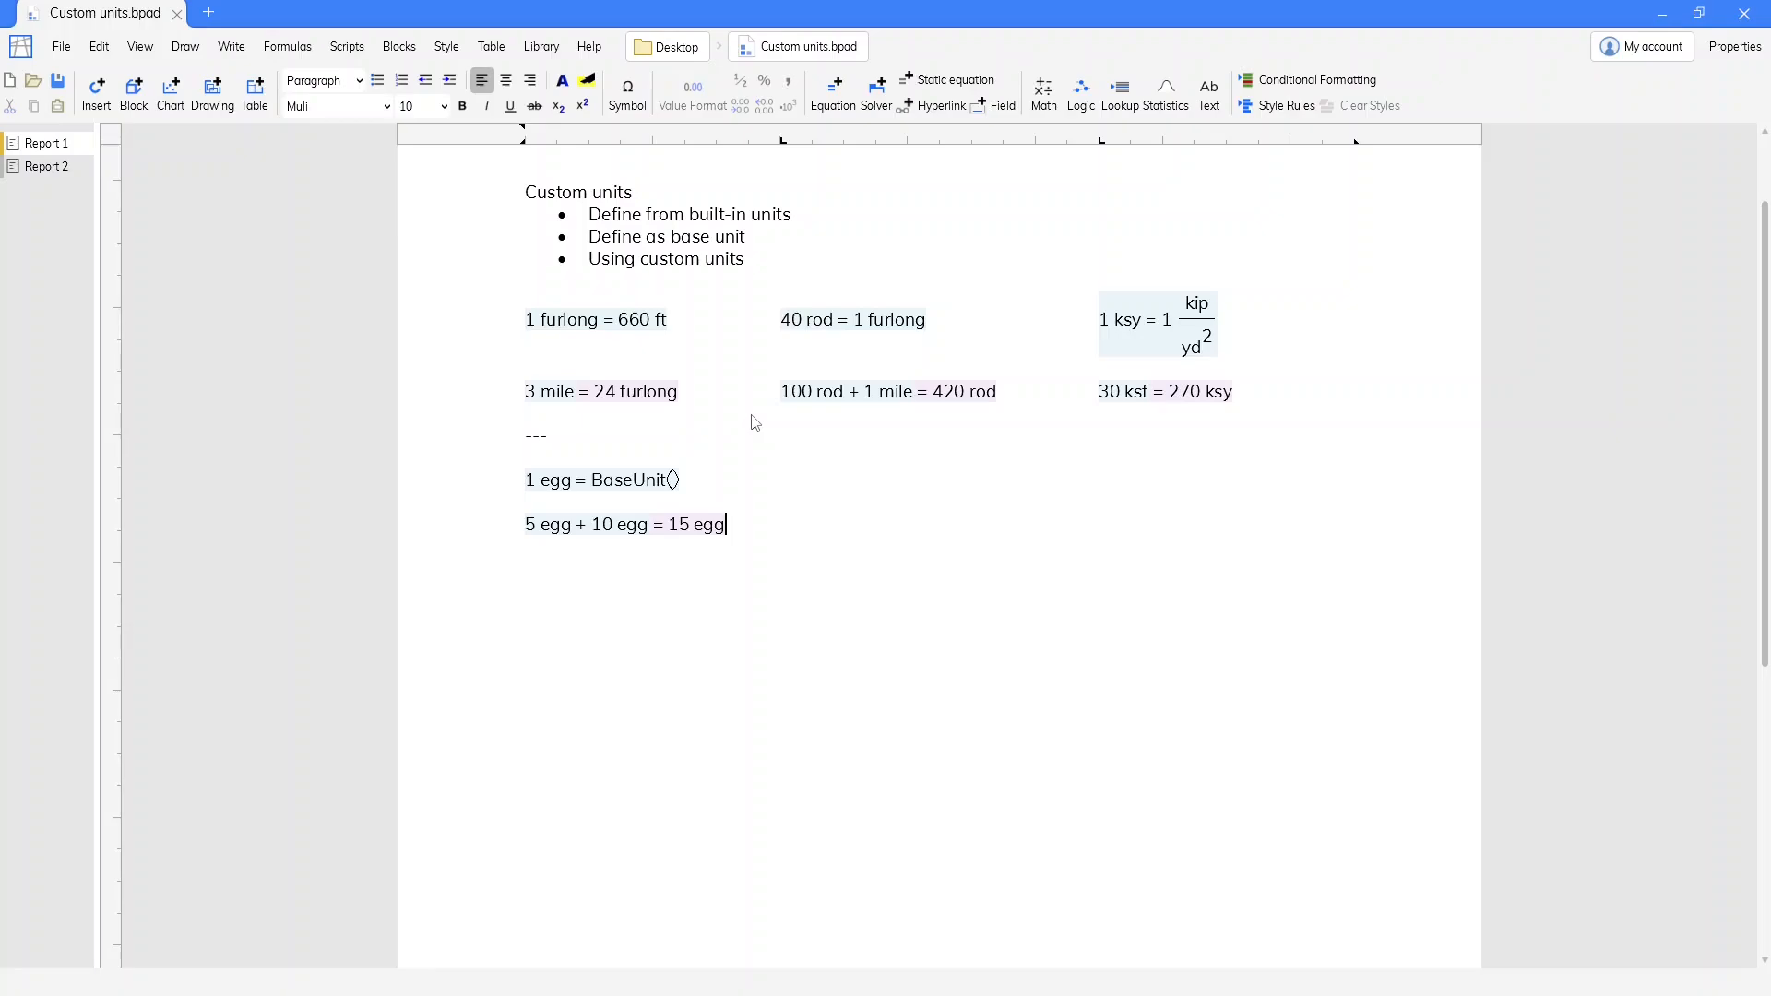
pyautogui.press('BackSpace')
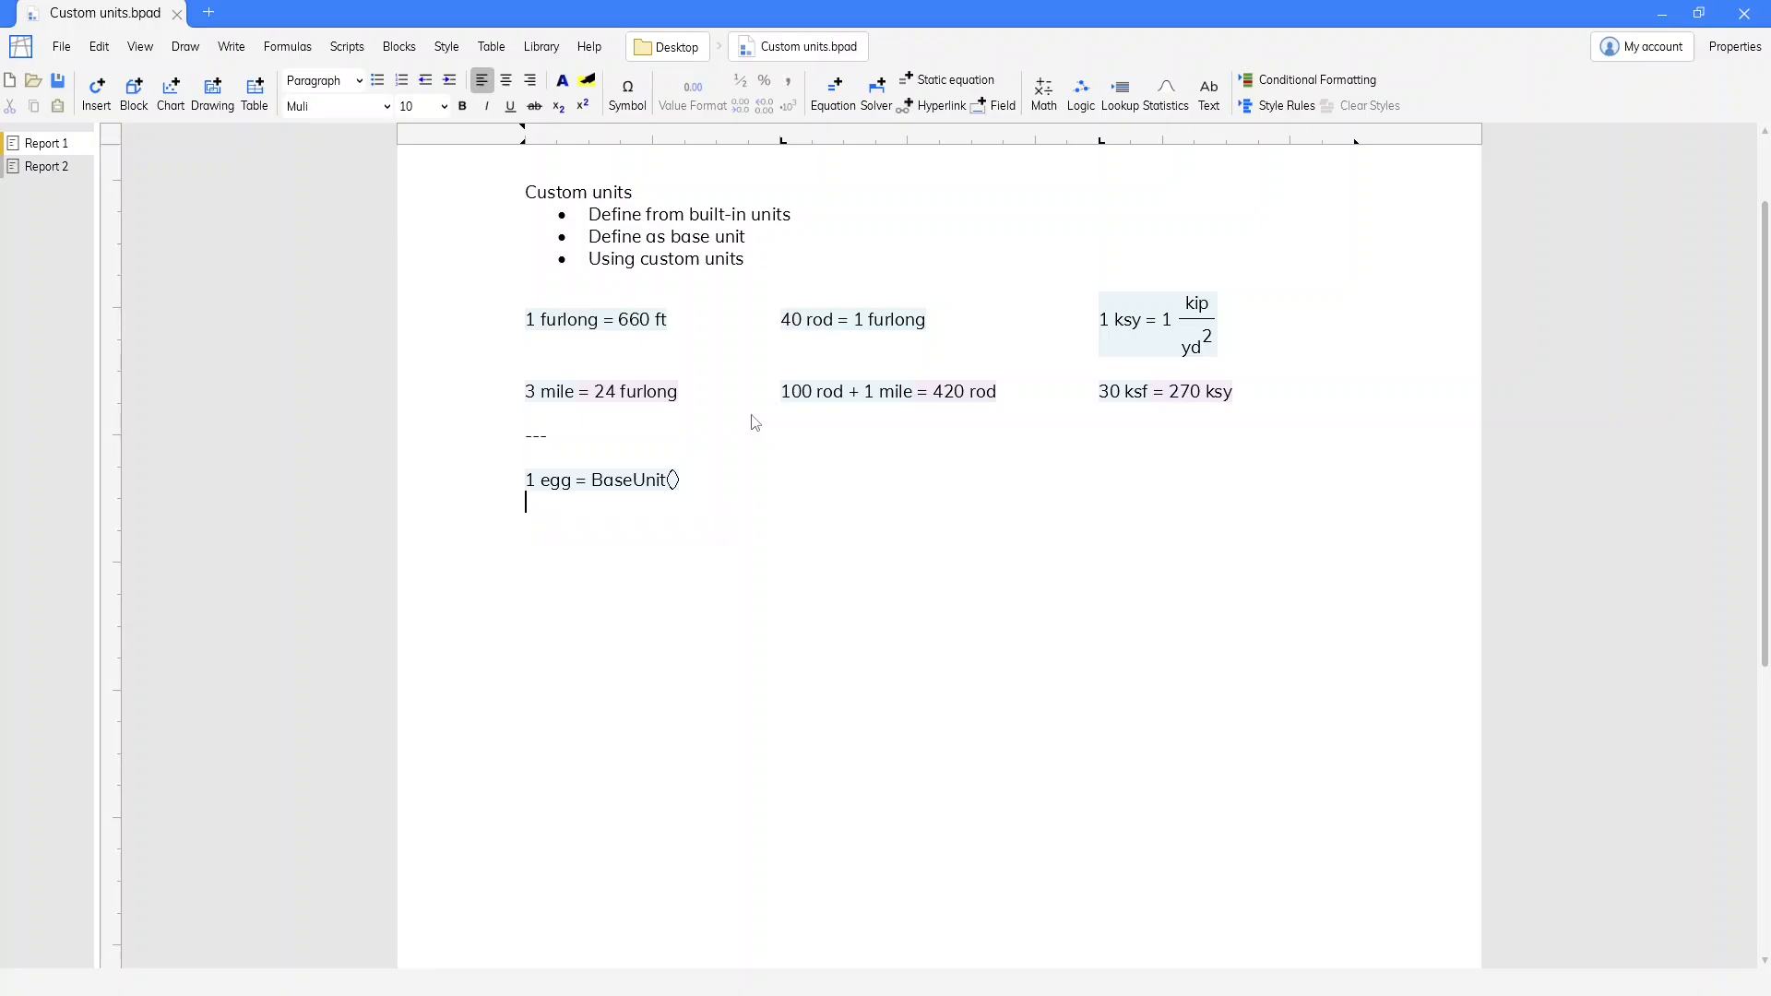
# Define person as a custom base unit beside the egg definition with the equation 1 person = BaseUnit()
pyautogui.press('BackSpace')
pyautogui.press('Tab')
pyautogui.write('=1 per')
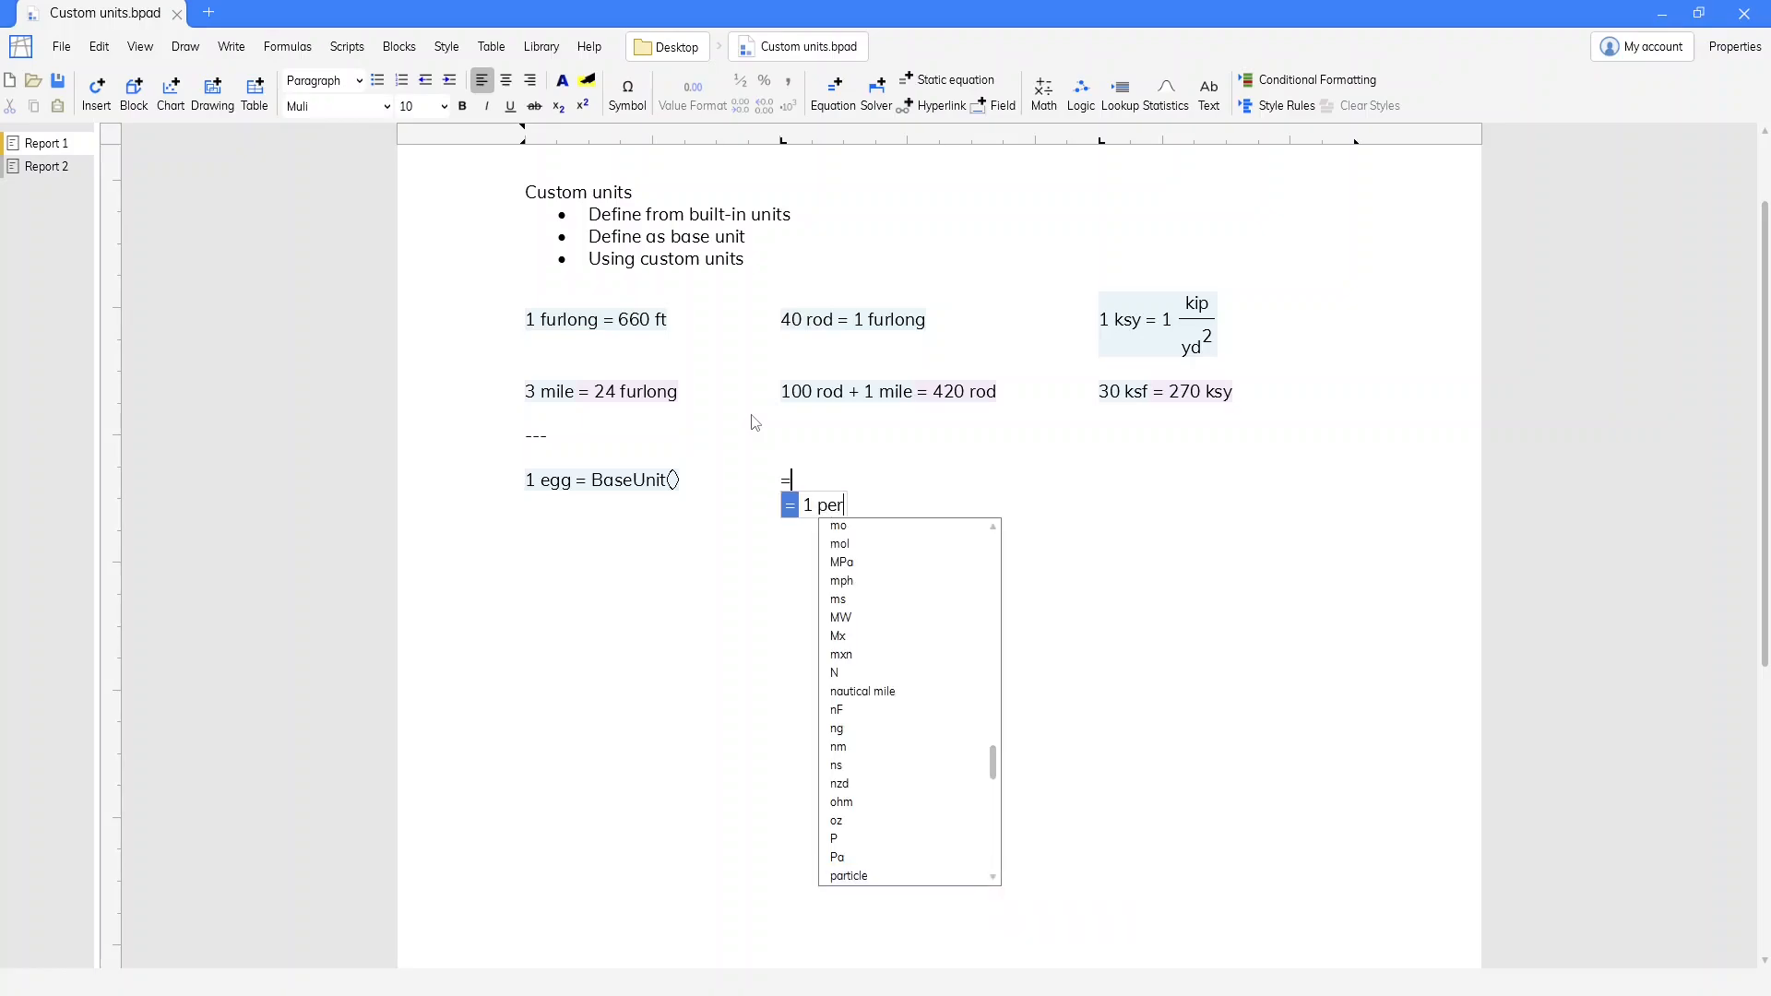
pyautogui.write('son =')
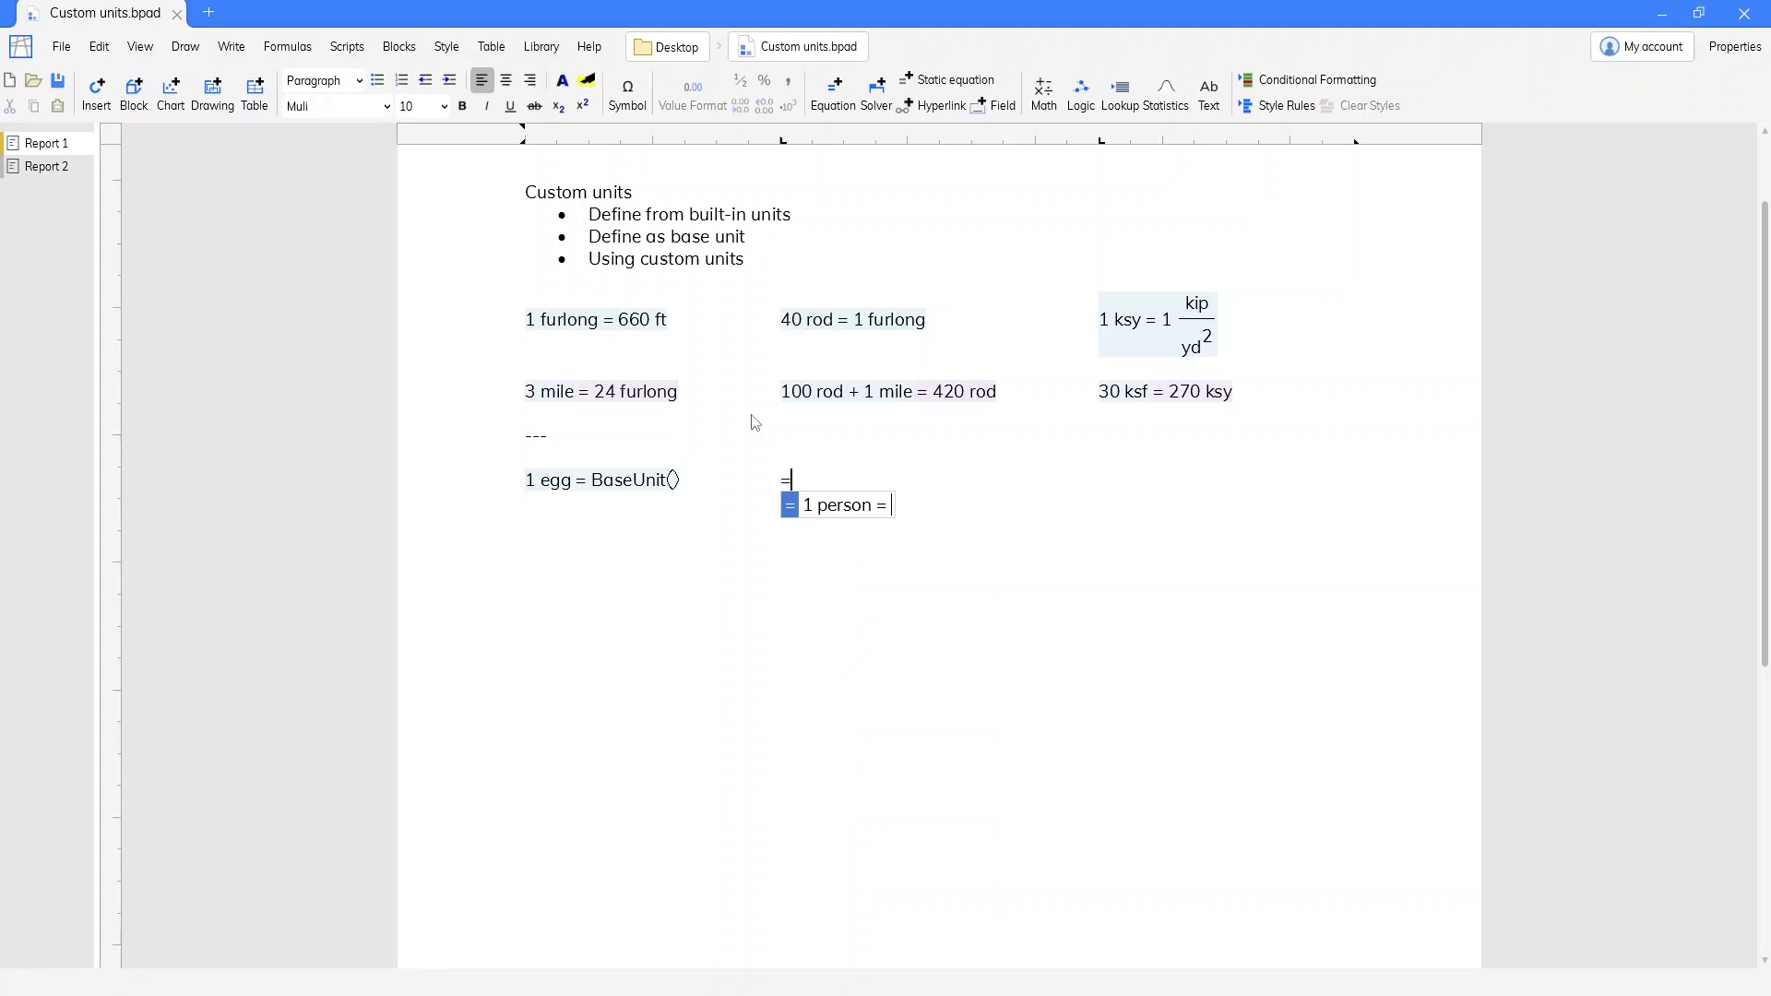
pyautogui.write('BaseU')
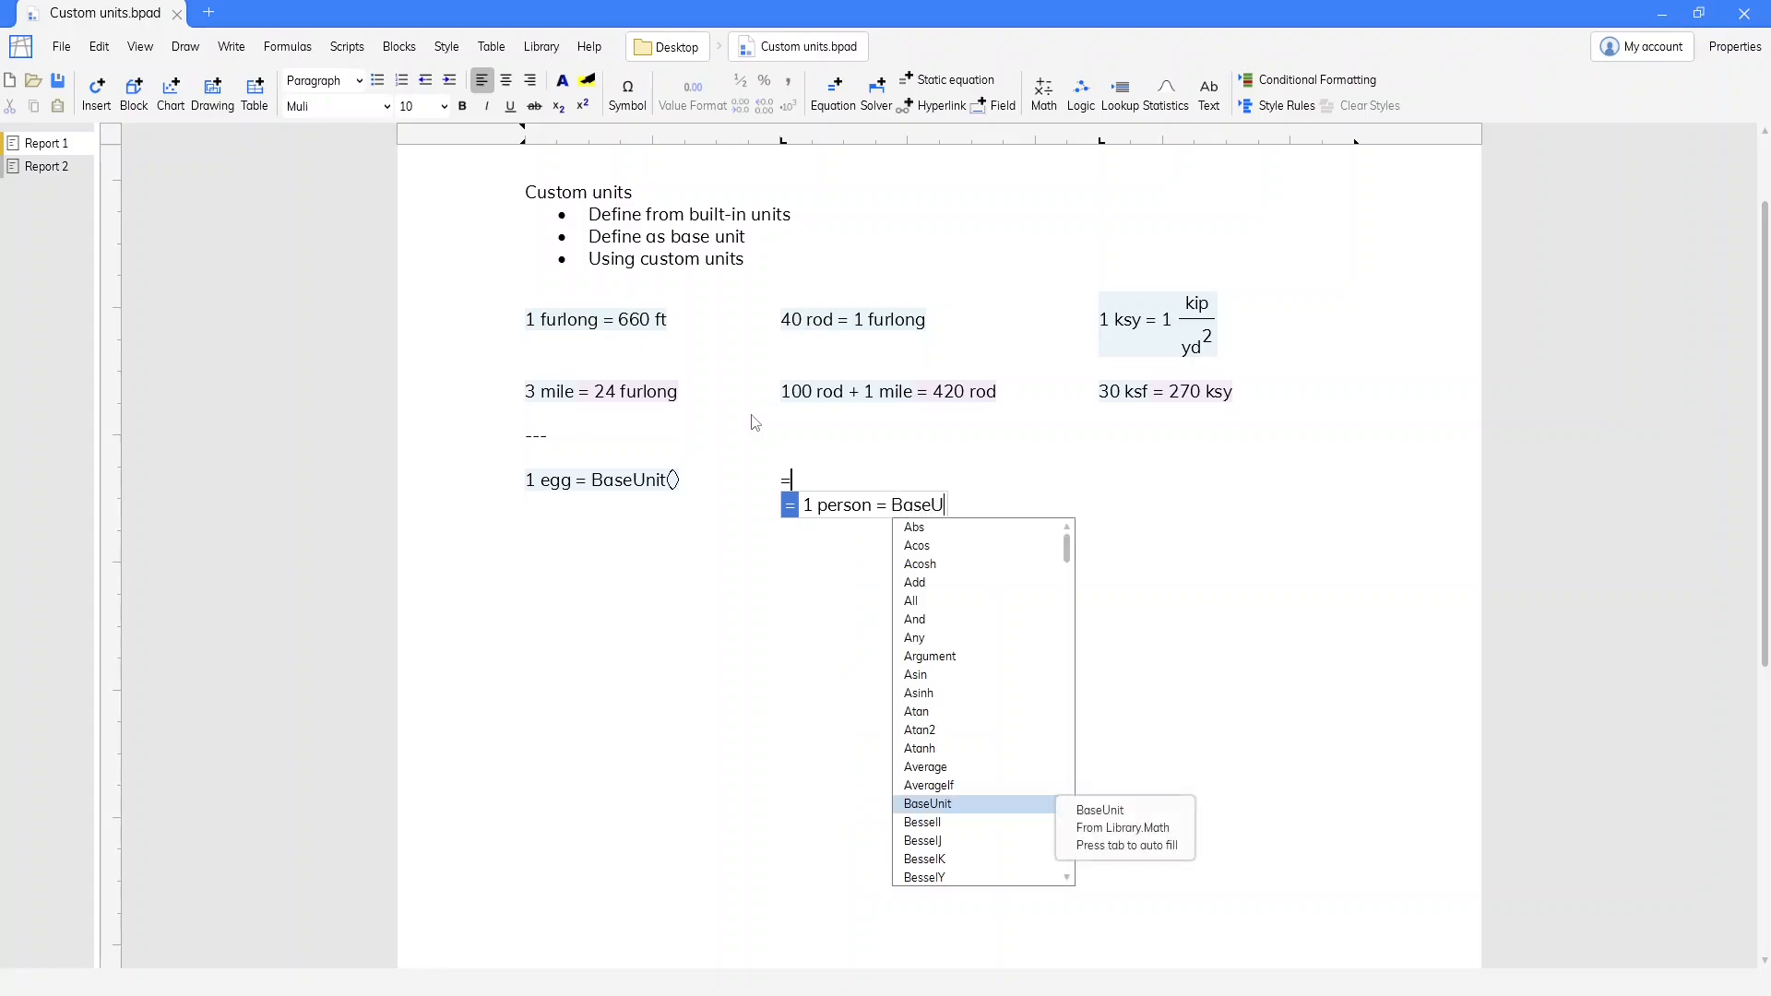
pyautogui.write('nit')
pyautogui.press('Tab')
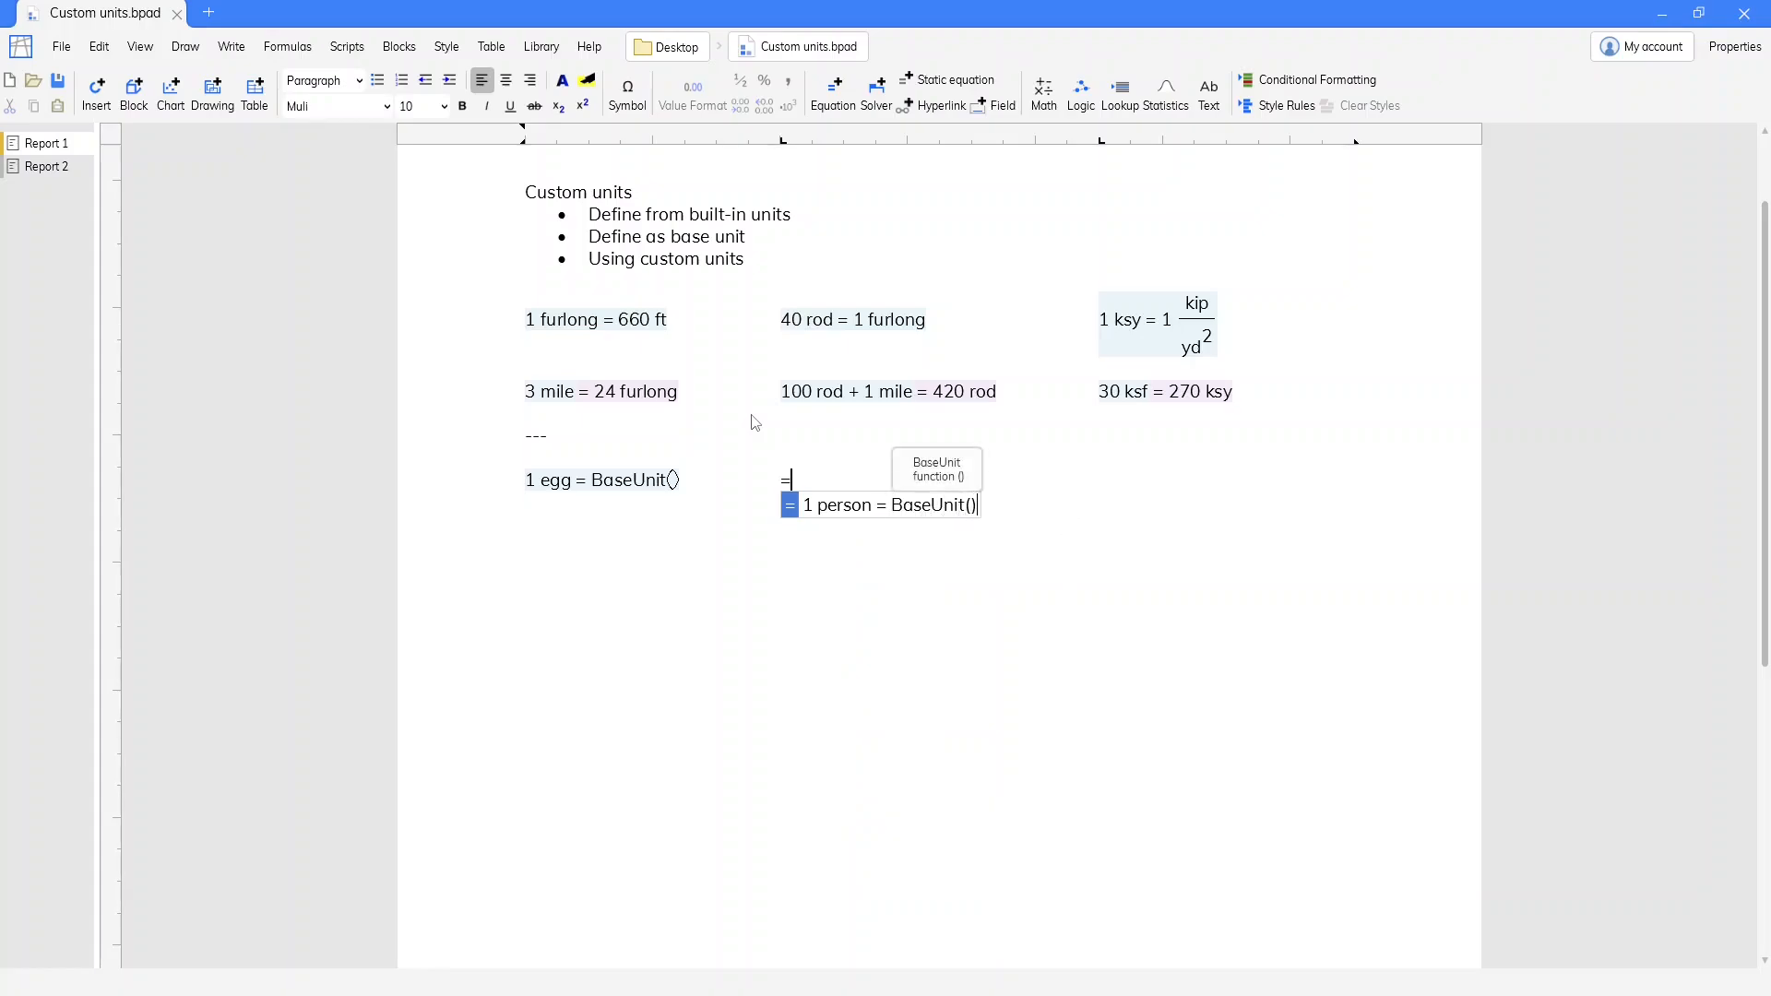
pyautogui.press('Tab')
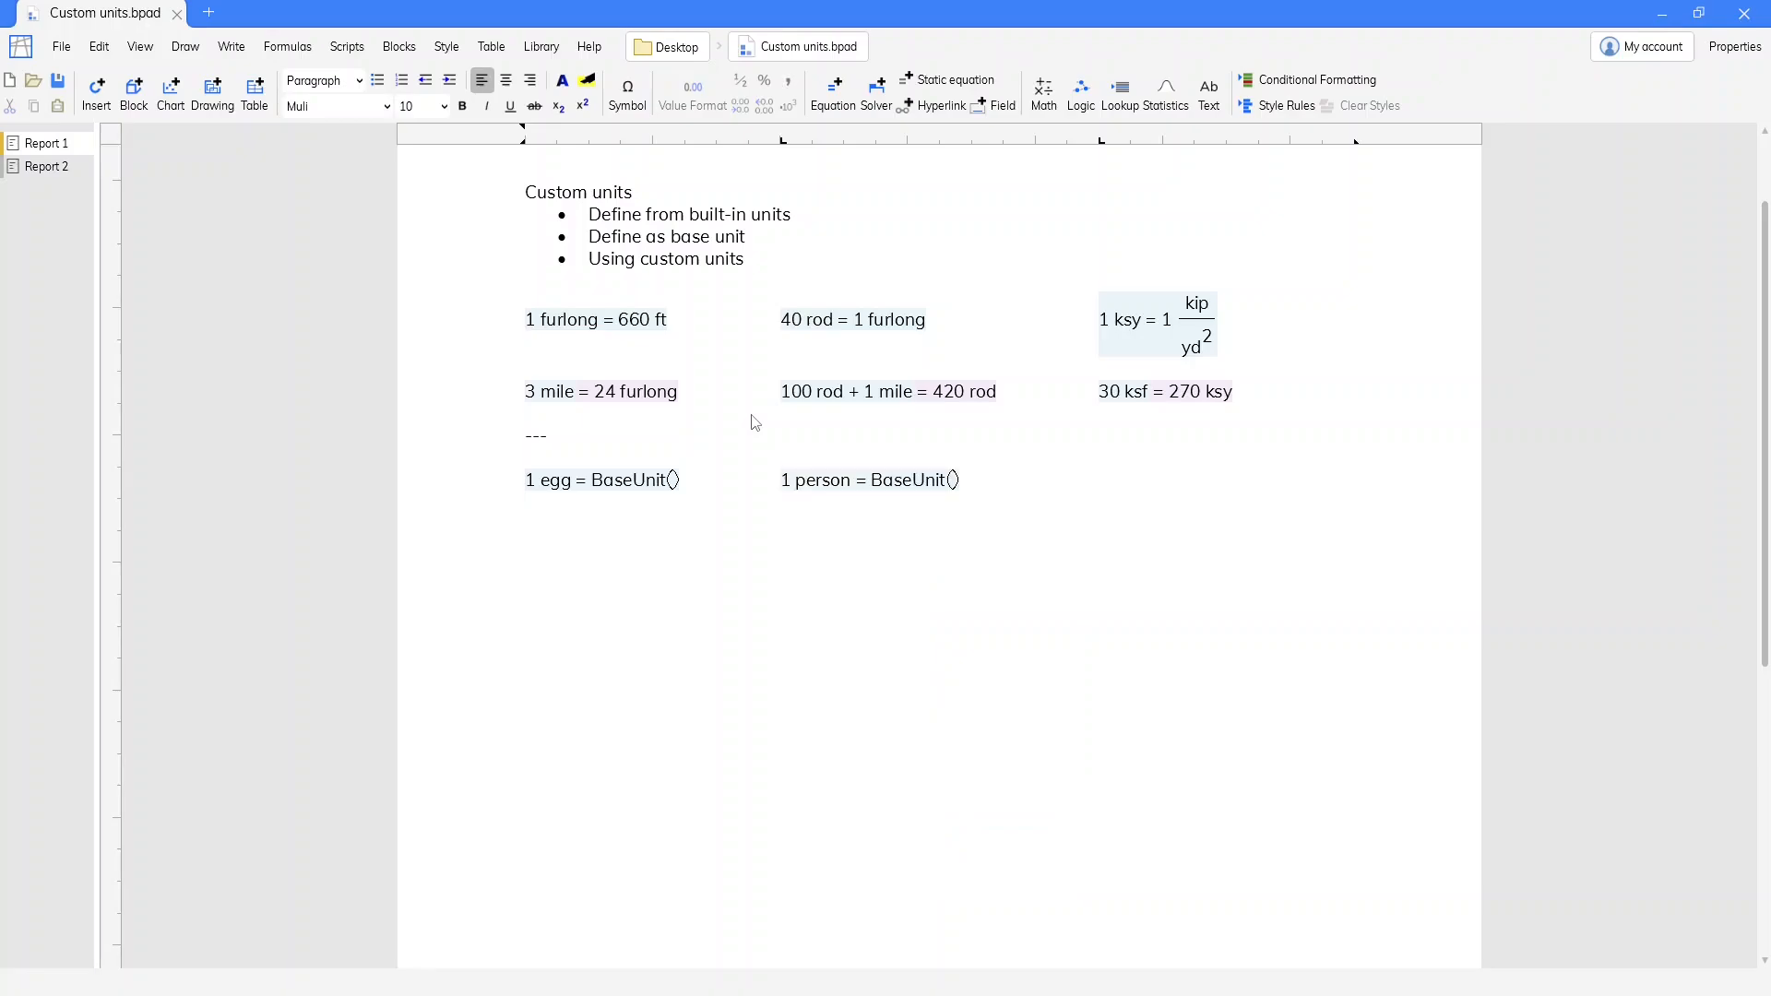
# Define the unit DozEgg beside the person definition with the equation 1 DozEgg = 12 egg, and start a new line below
pyautogui.write('=')
pyautogui.write('1 DozEgg')
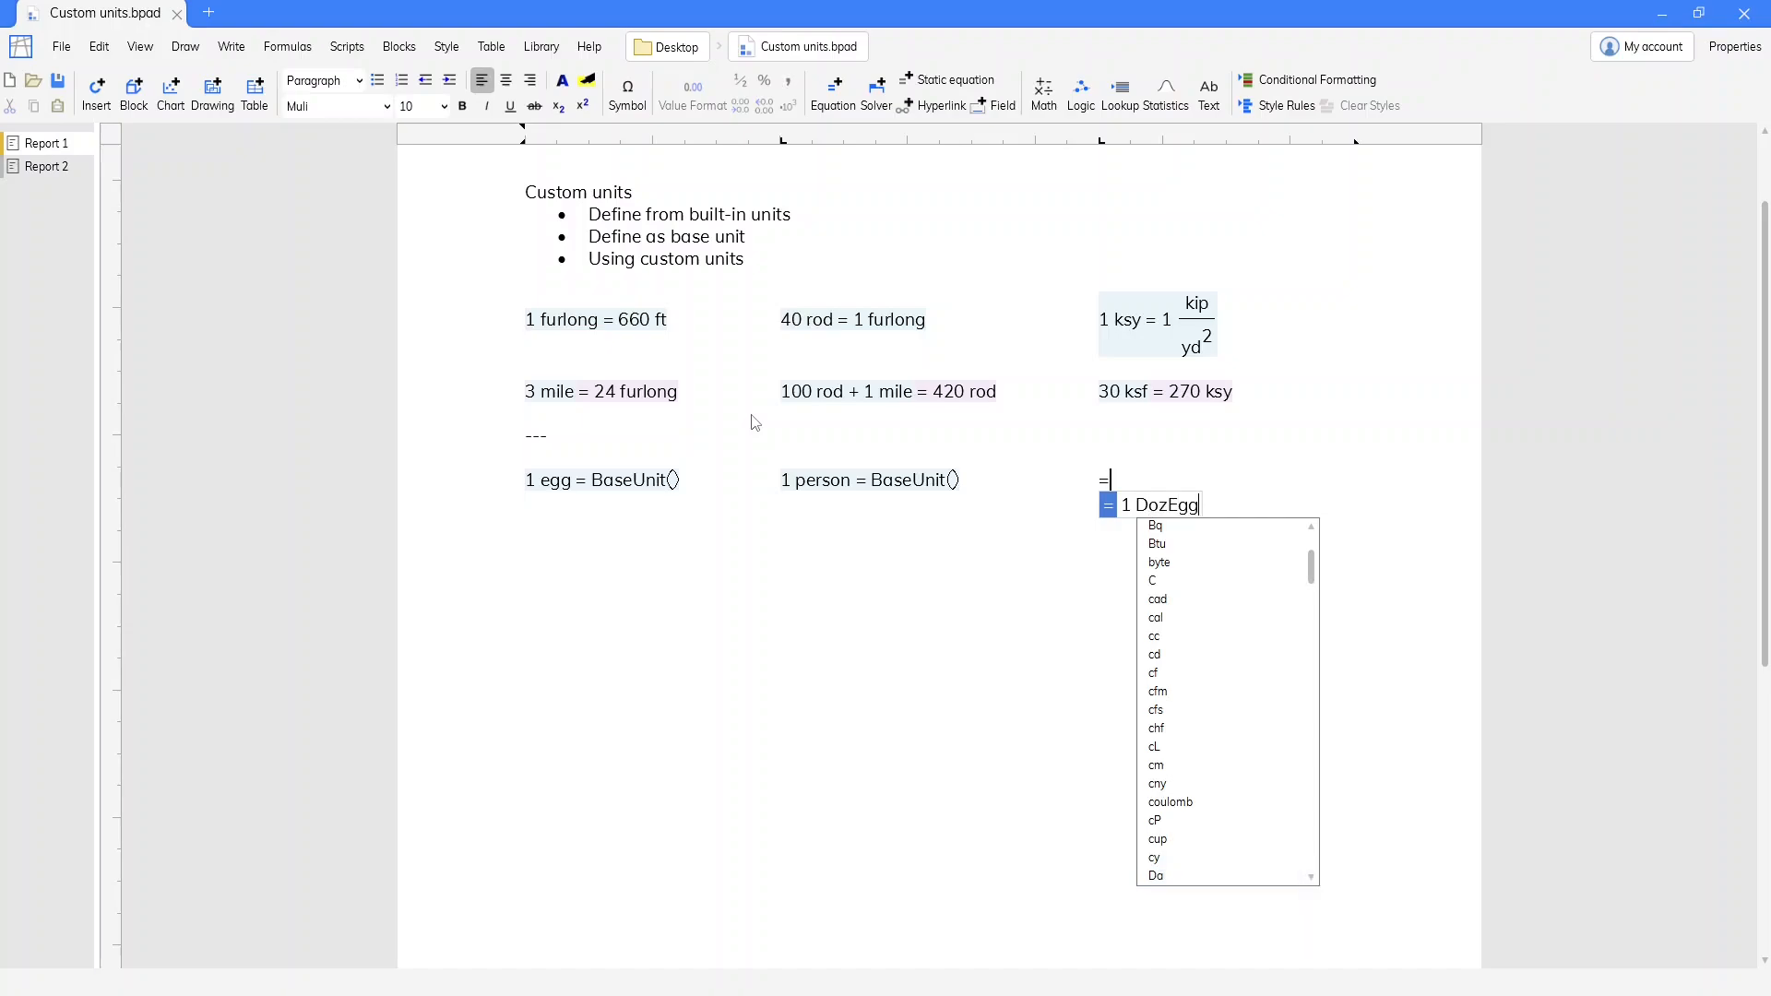
pyautogui.write(' = 12 egg')
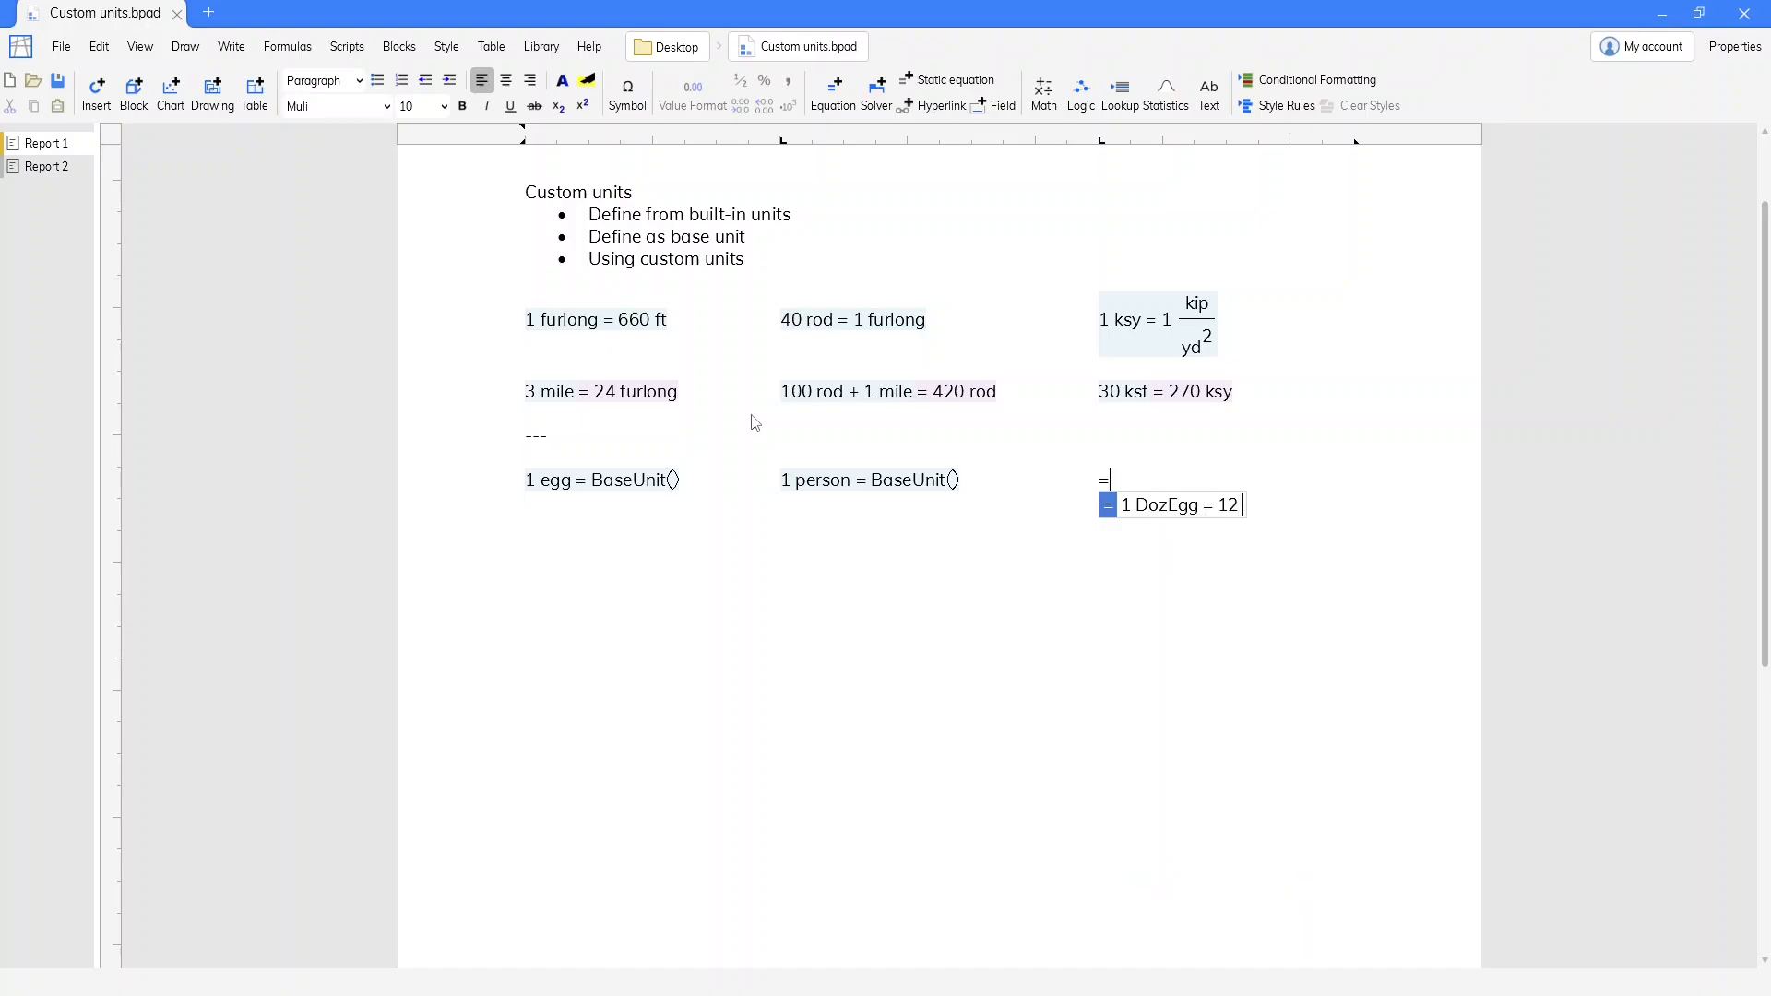
pyautogui.press('Return')
pyautogui.press('Return')
pyautogui.press('Return')
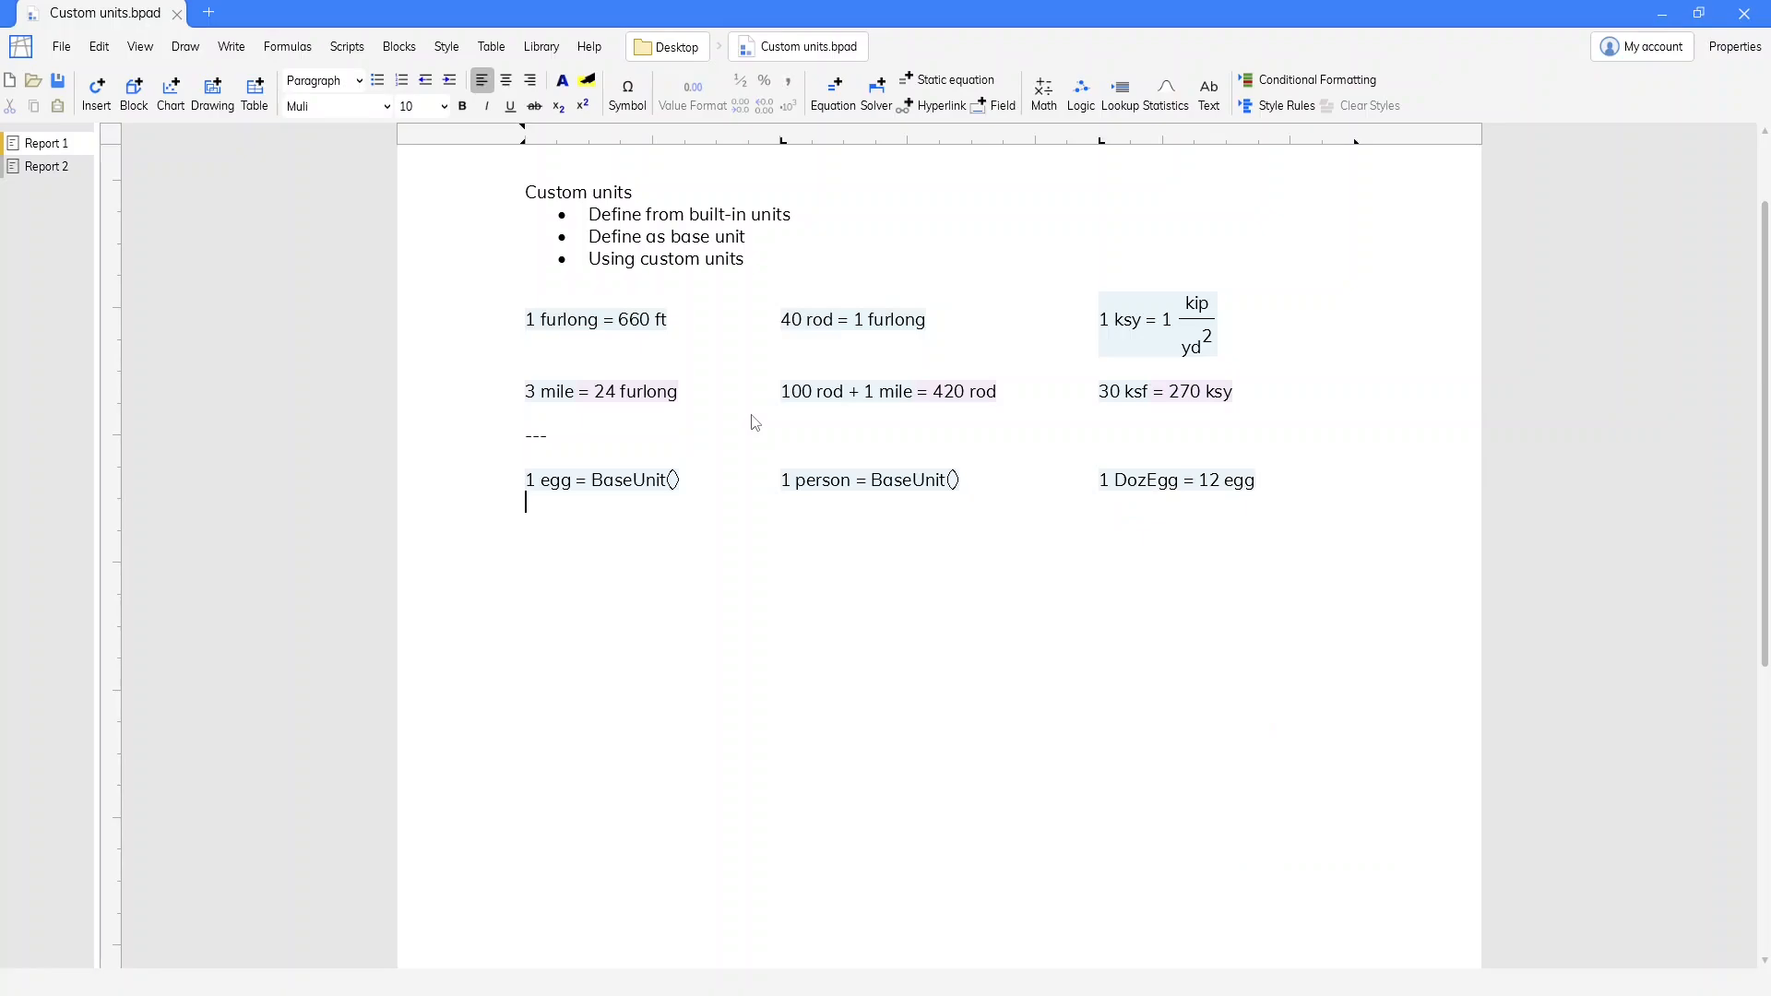
# Try the sum 1 egg + 2 DozEgg below the base unit definitions and remove the equation
pyautogui.write('=')
pyautogui.write('1')
pyautogui.write(' e')
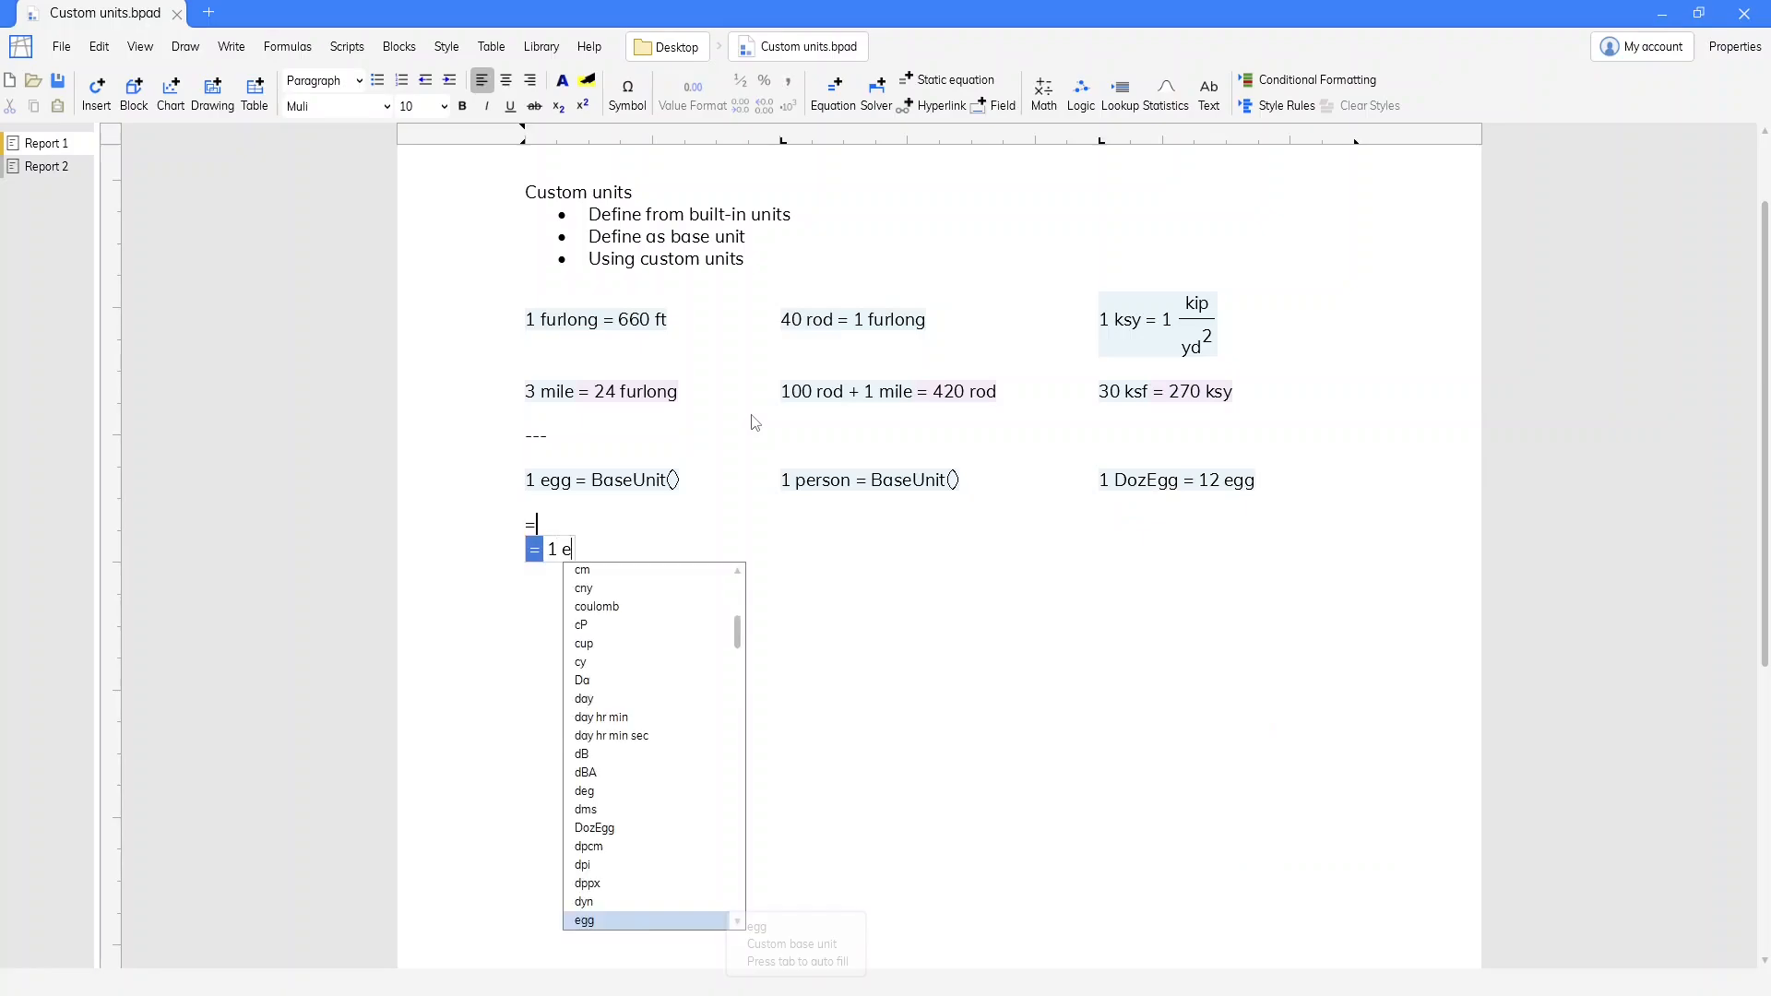
pyautogui.write('gg + 2 doz = 3 ?')
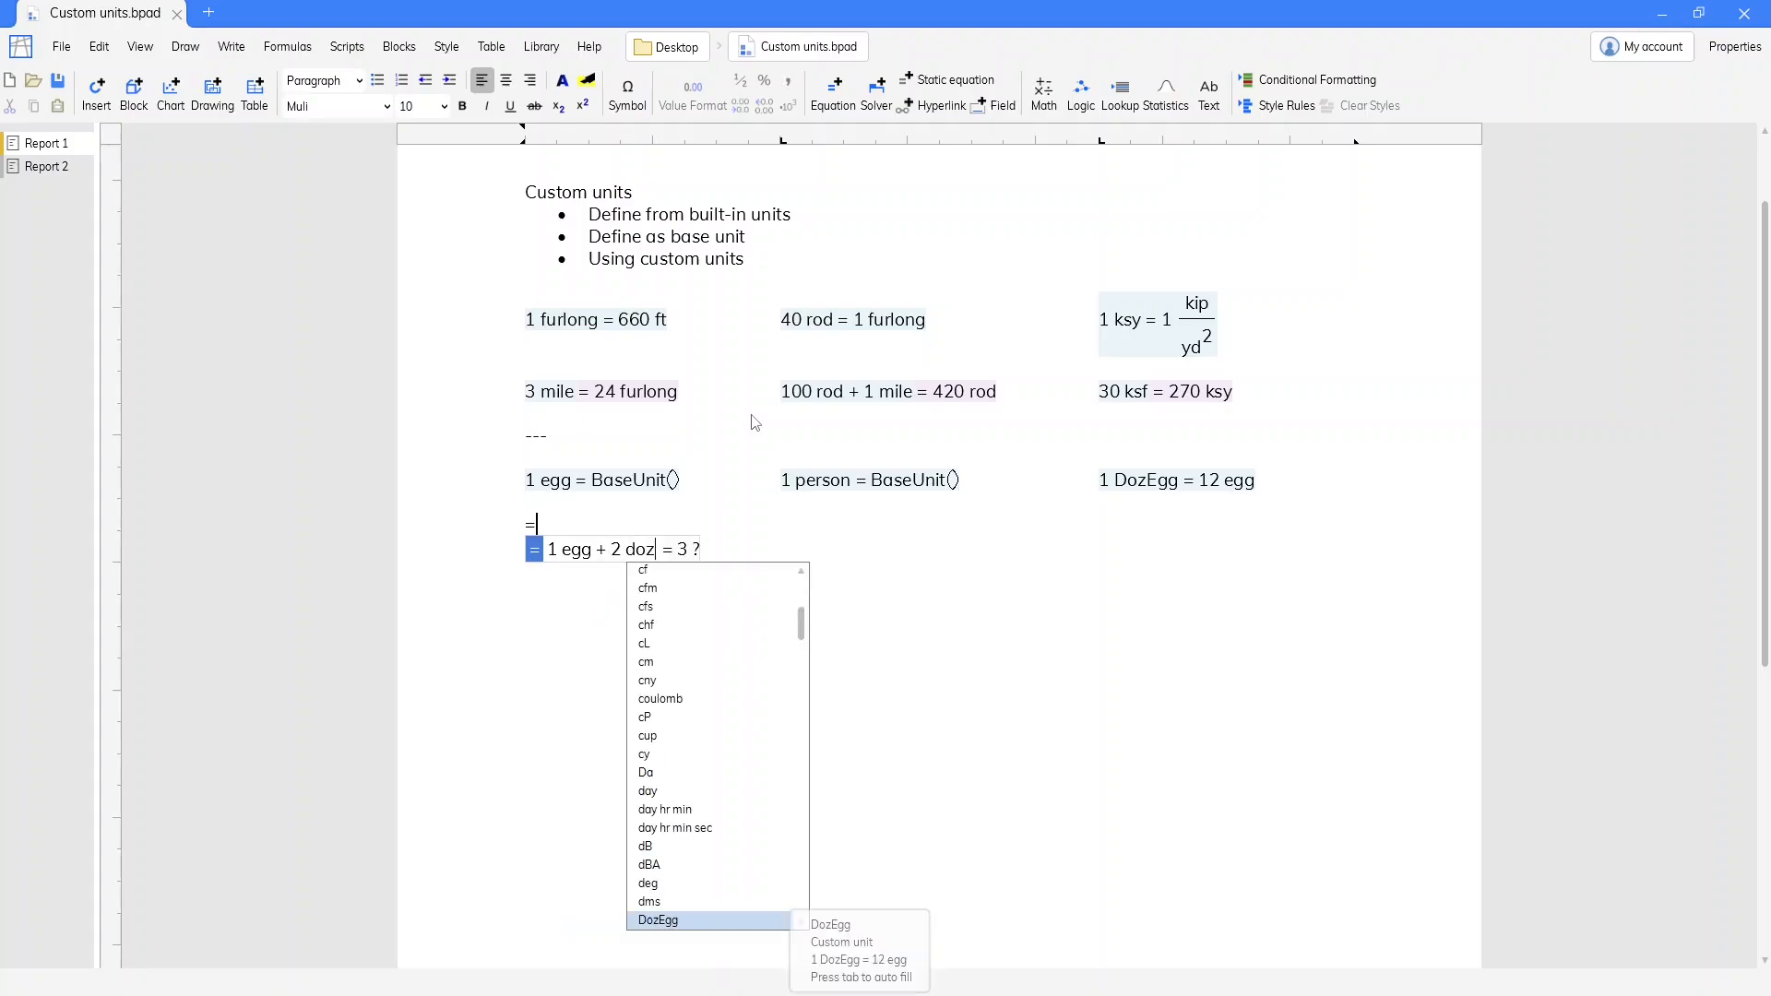
pyautogui.press('Return')
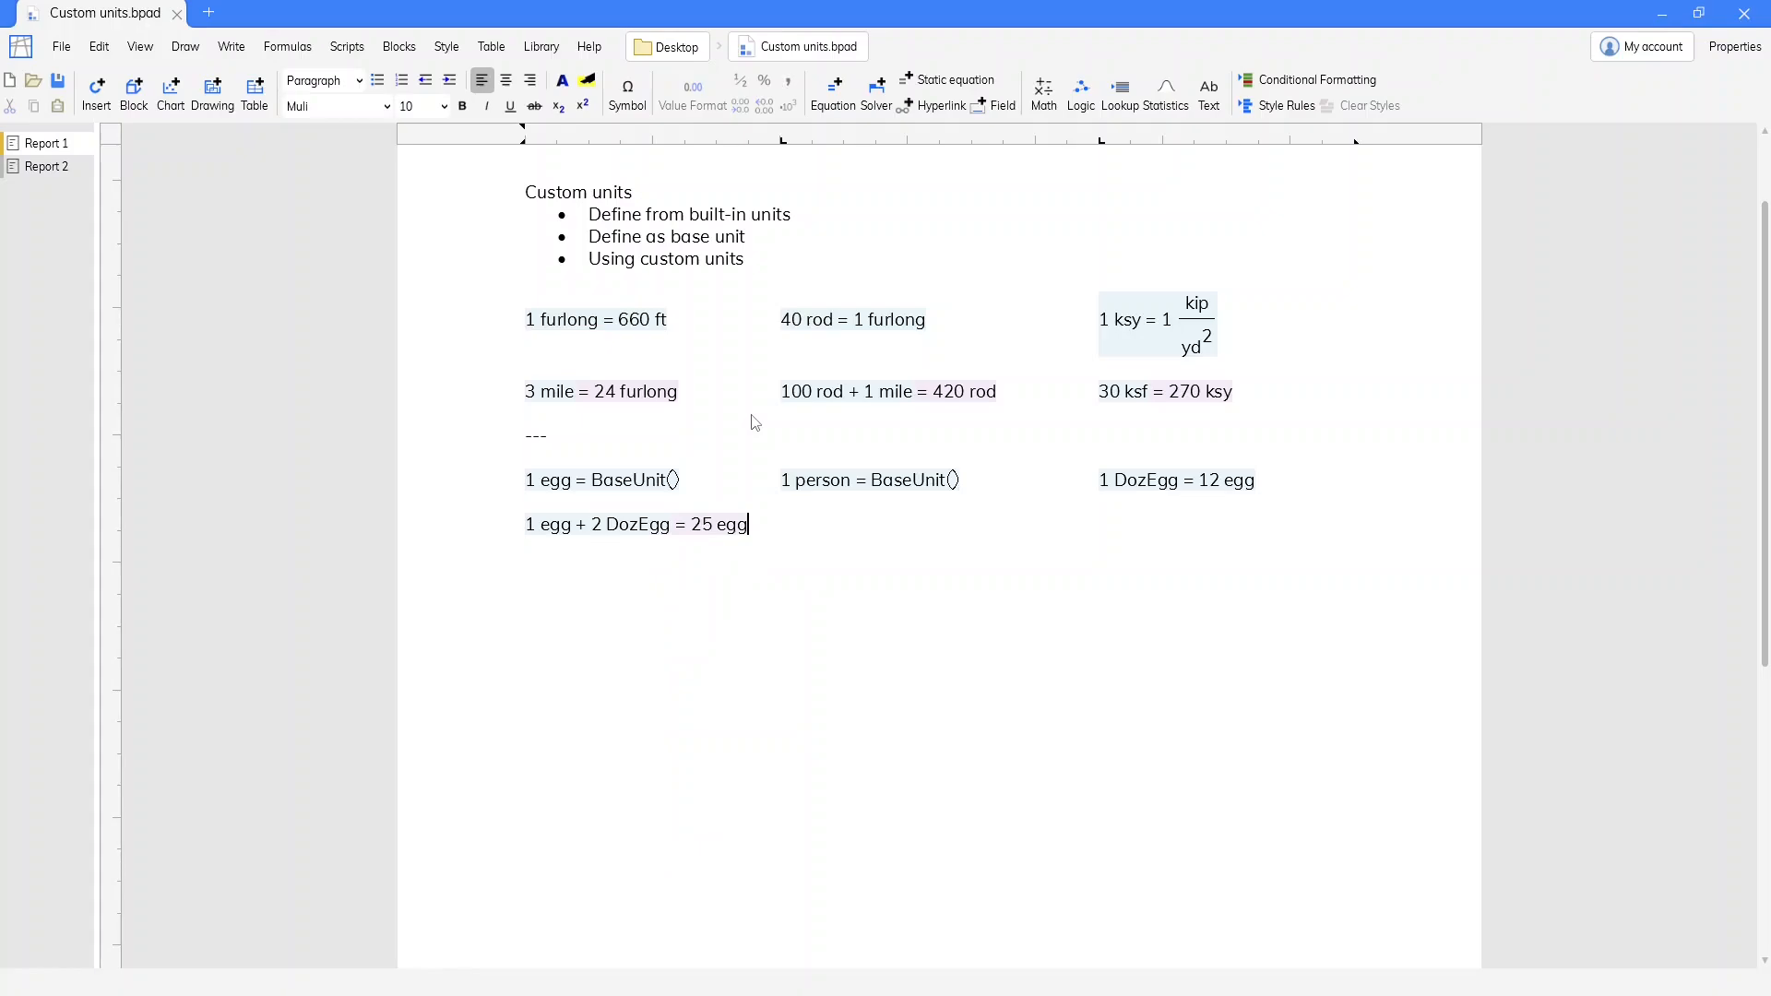
pyautogui.press('BackSpace')
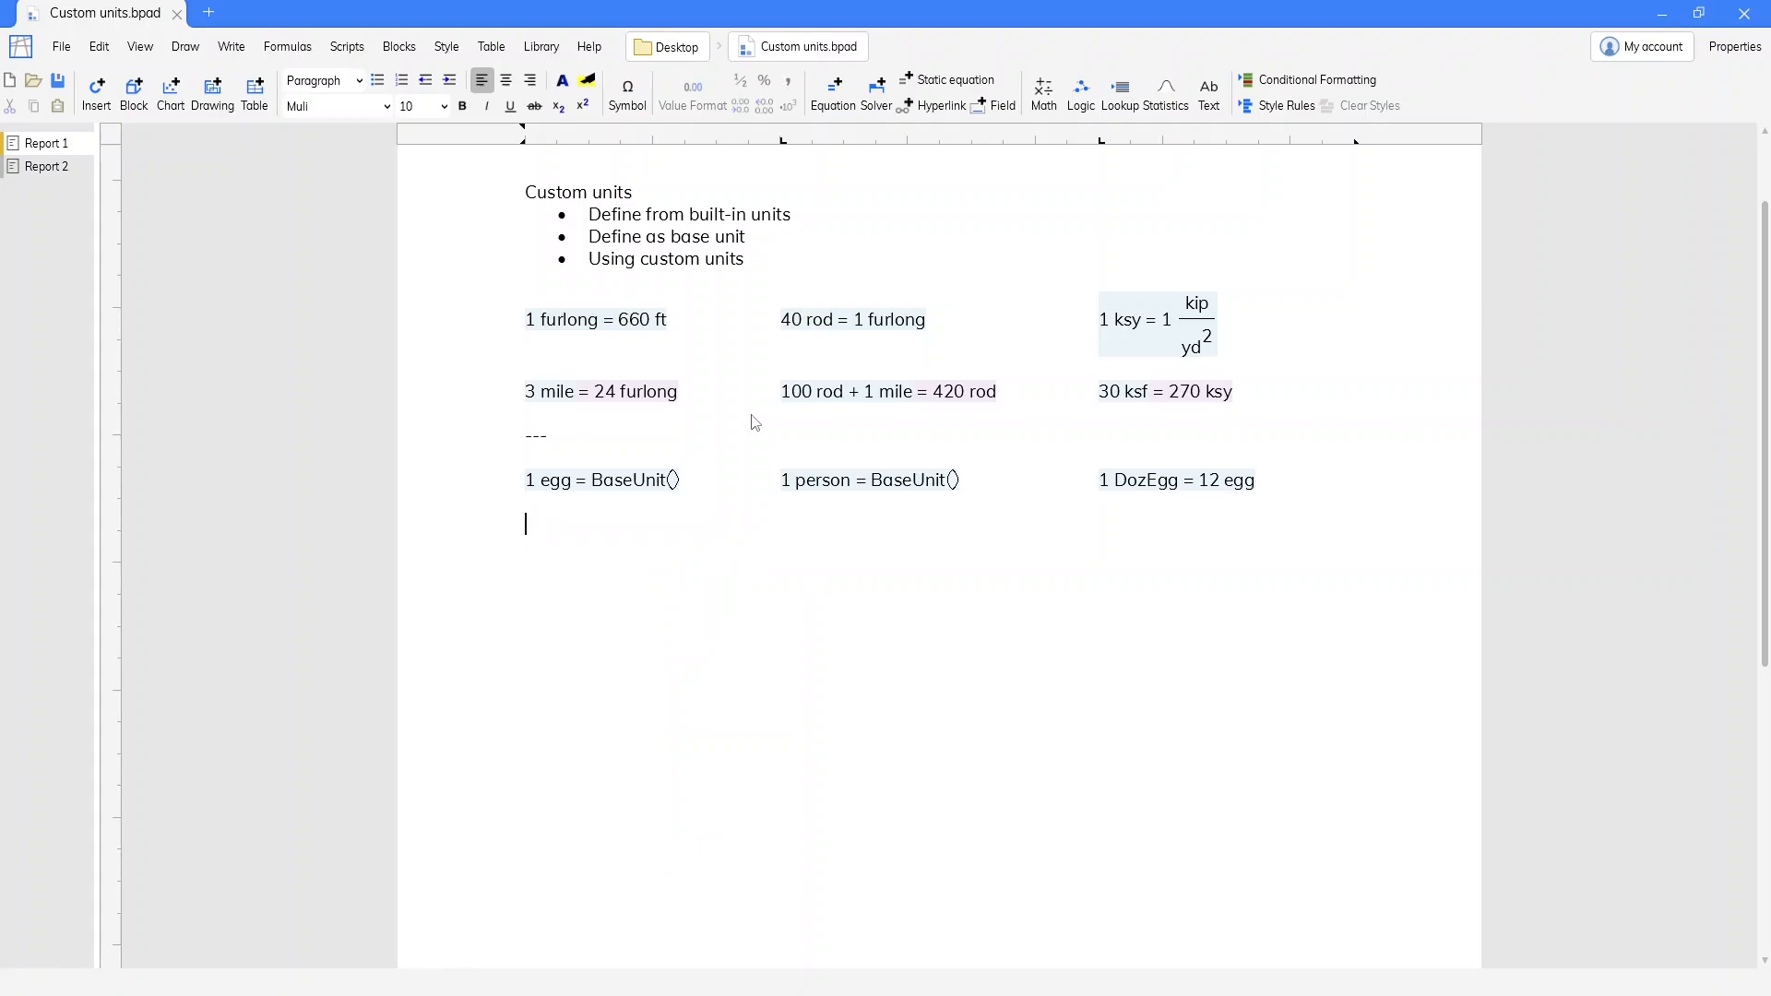
# Add the equation Attendance = 16 persons below the egg definition
pyautogui.write('=Attendance')
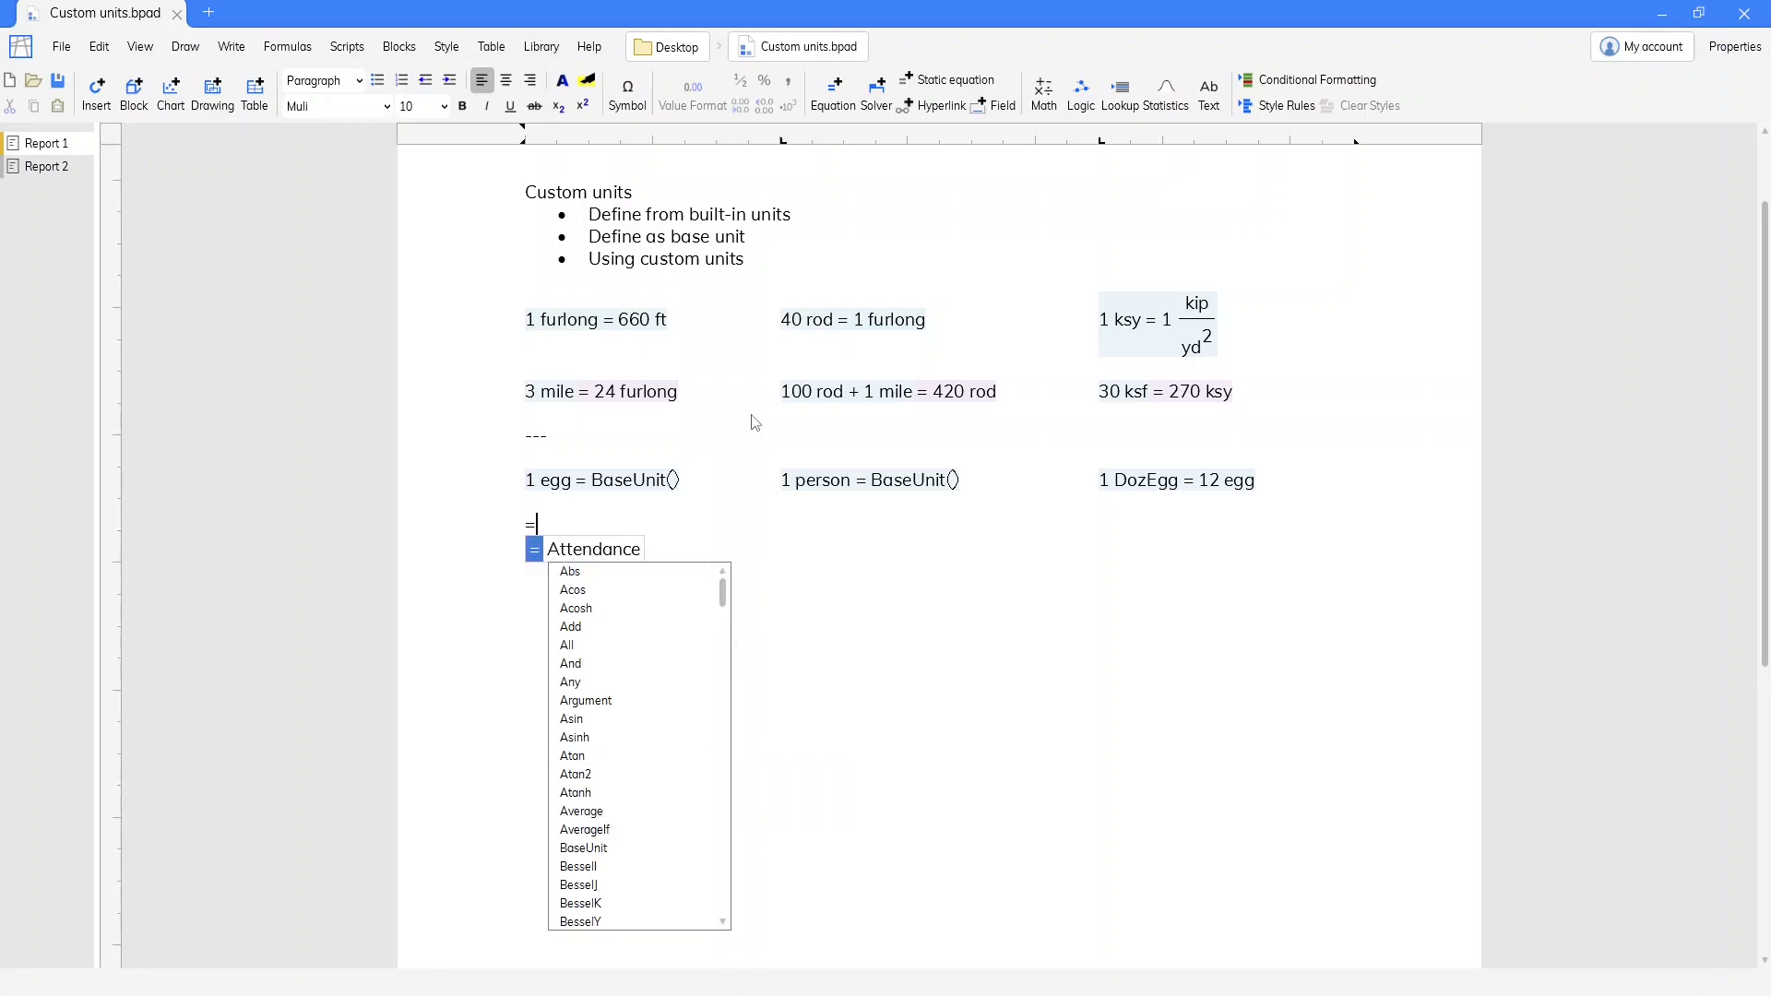
pyautogui.write(' =16')
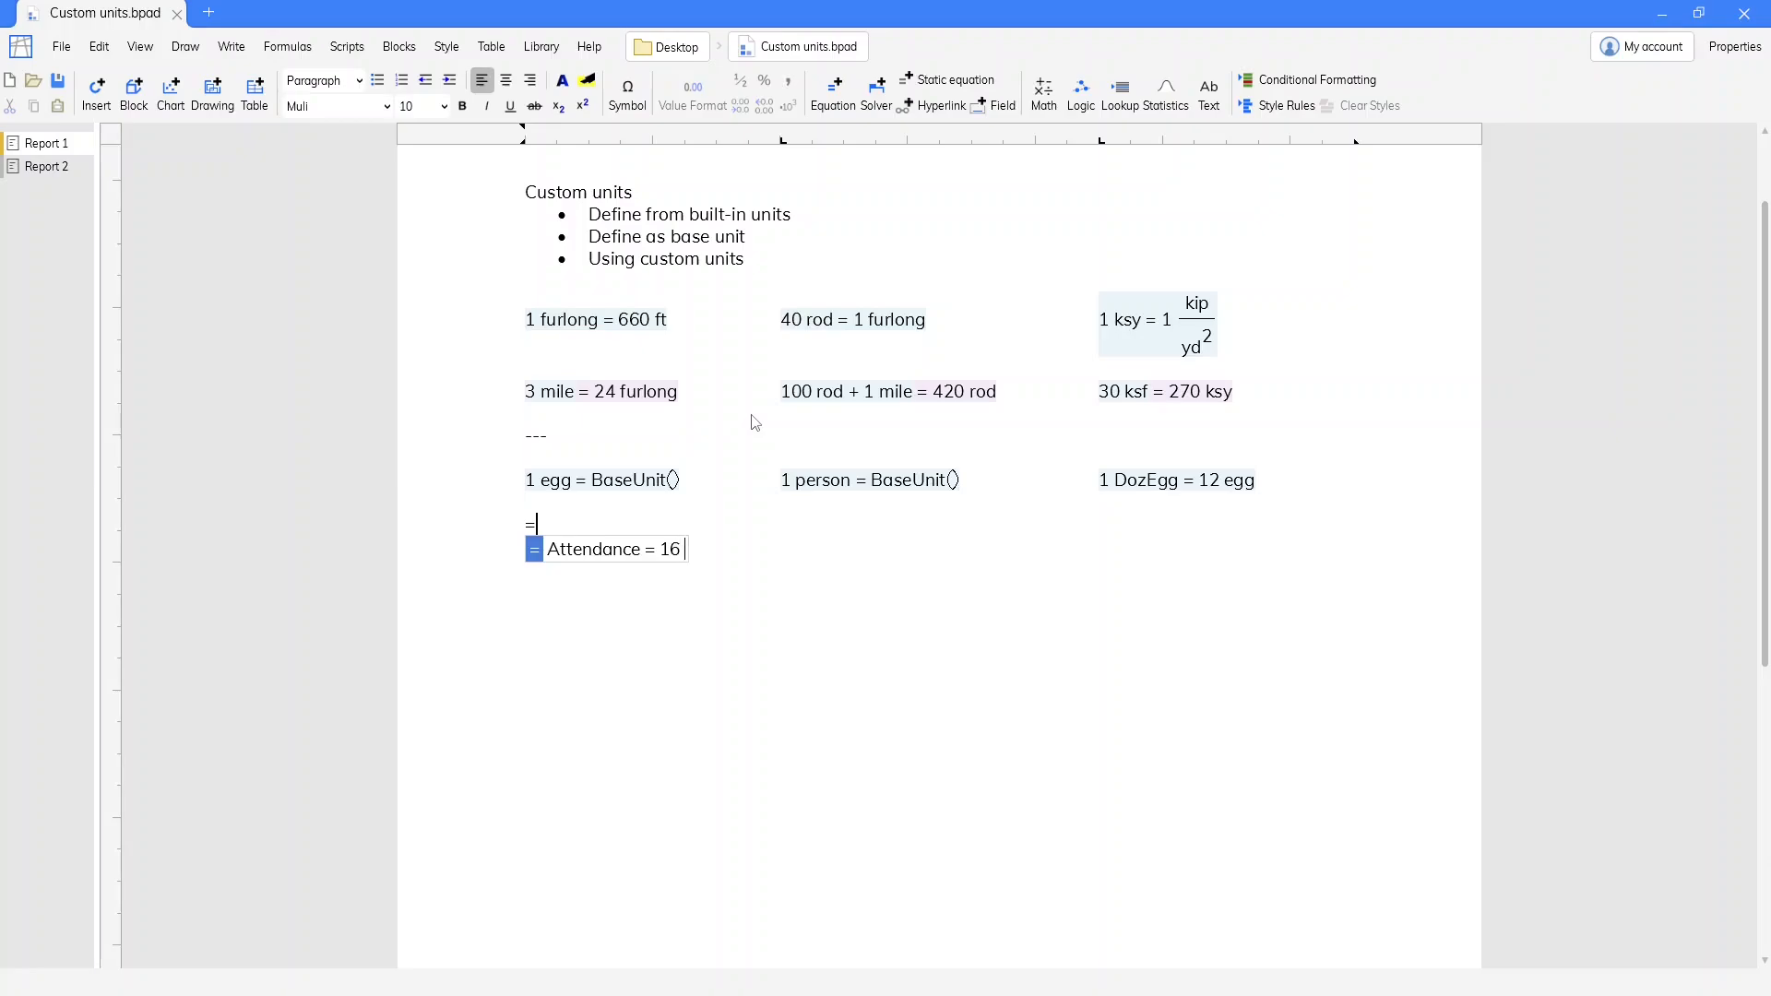
pyautogui.write(' persons')
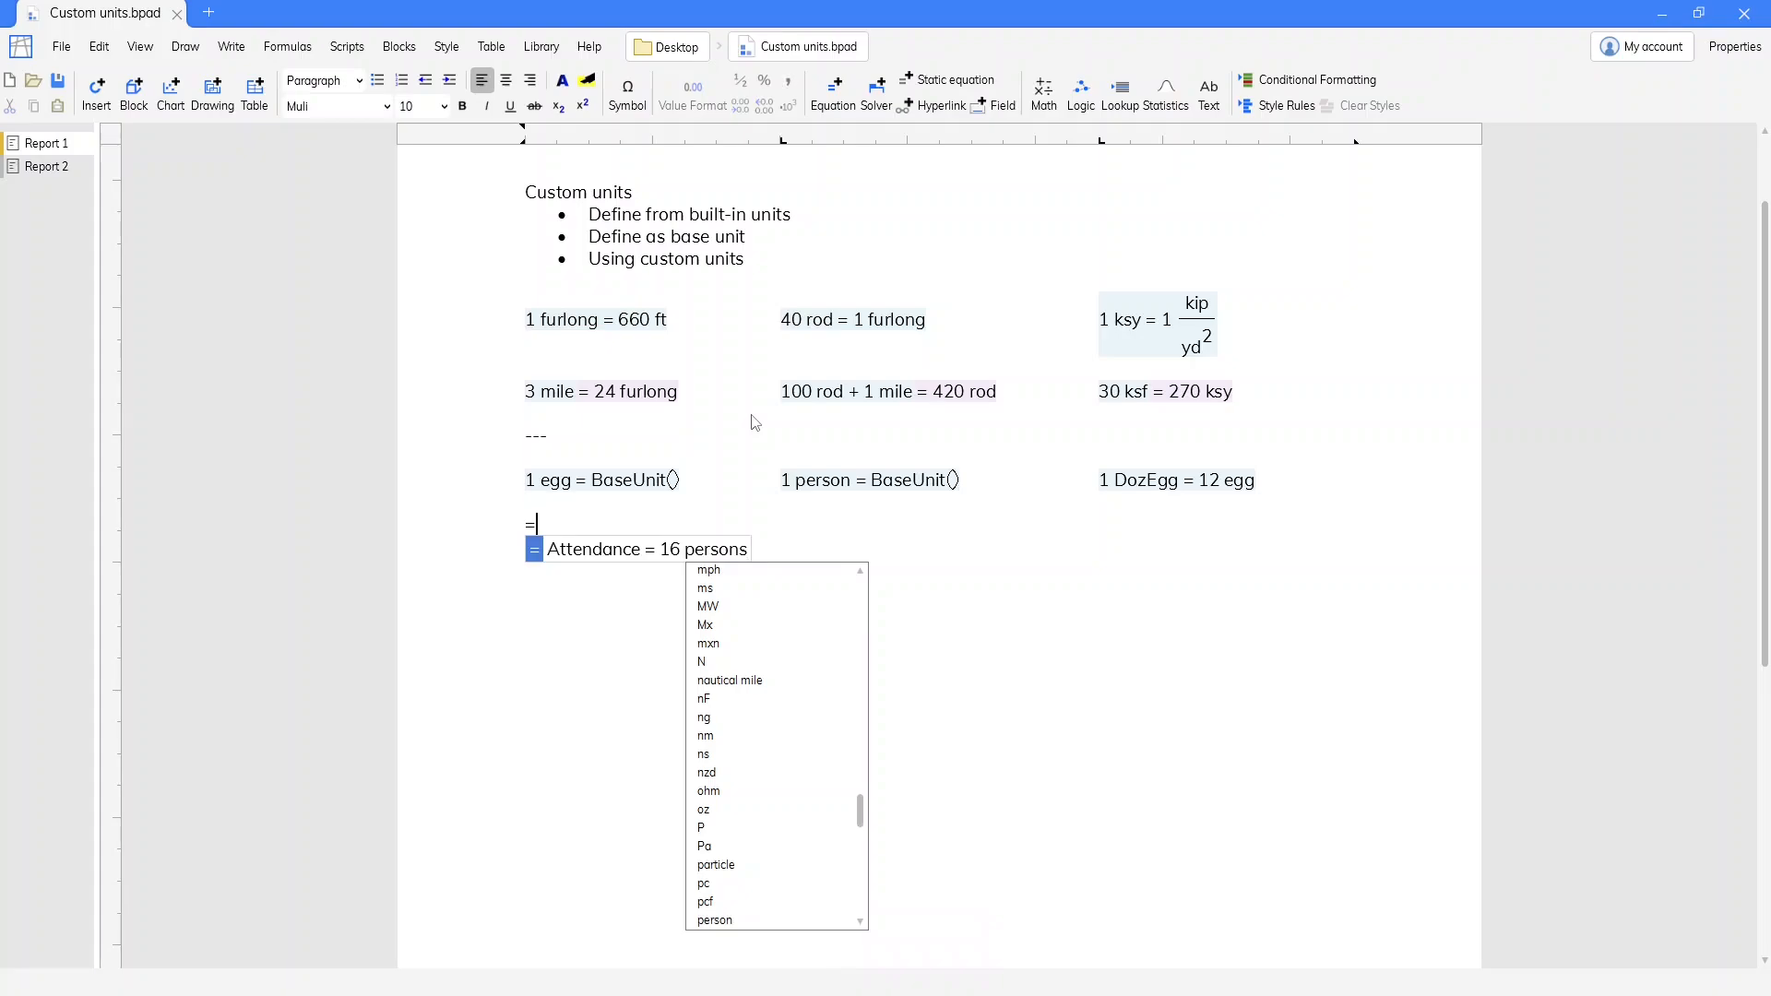
pyautogui.press('Return')
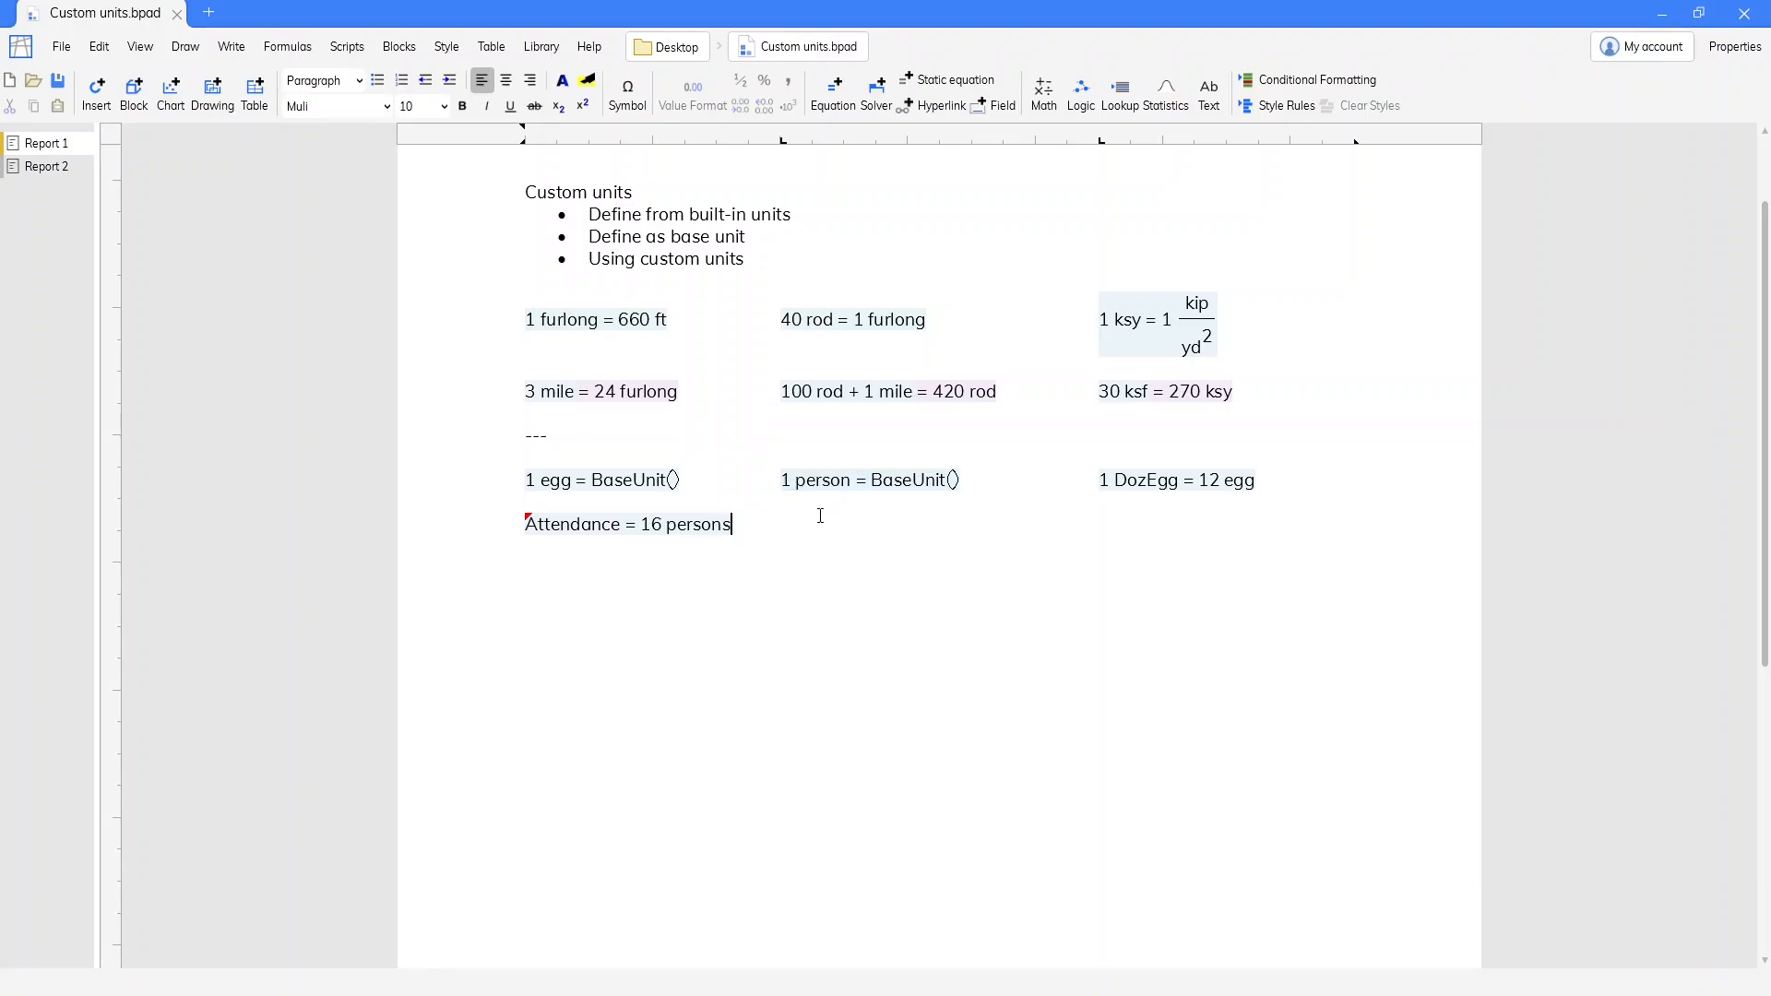
# Correct the unit in the Attendance equation to person
pyautogui.doubleClick(702, 524)
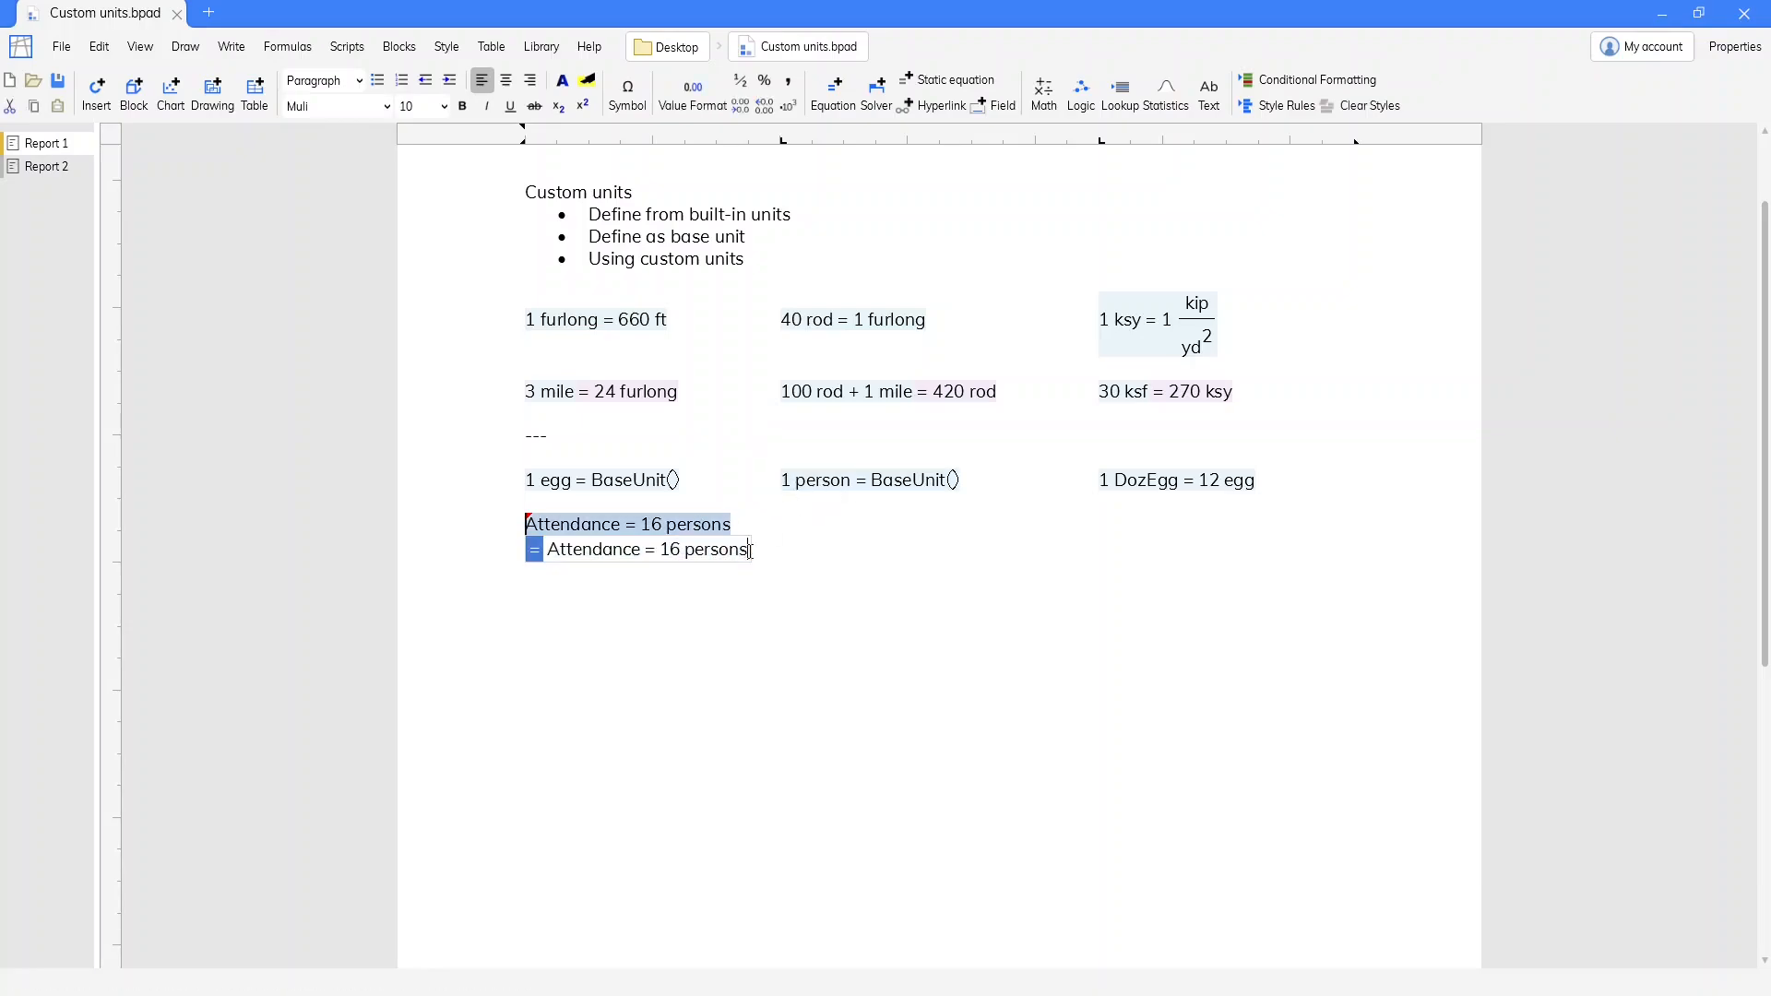
pyautogui.press('BackSpace')
pyautogui.press('Return')
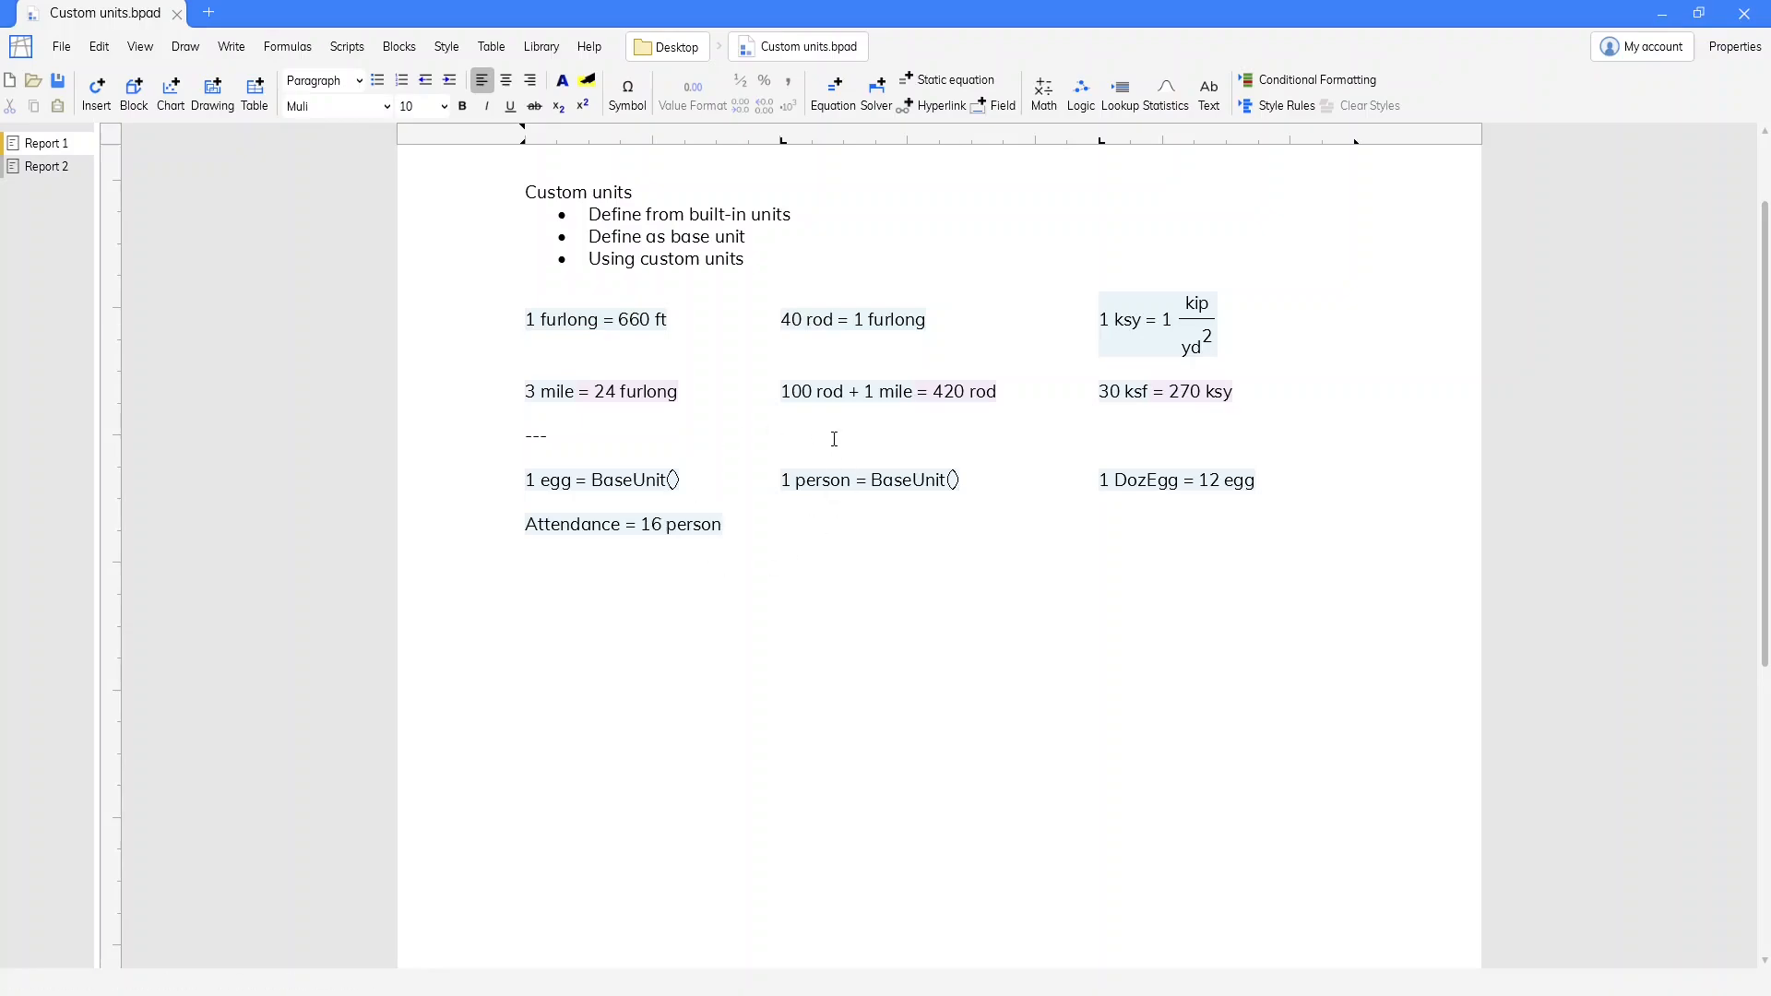
# Add an equation summing 4 egg + 1 DozEgg at the start of Report 2
pyautogui.click(39, 173)
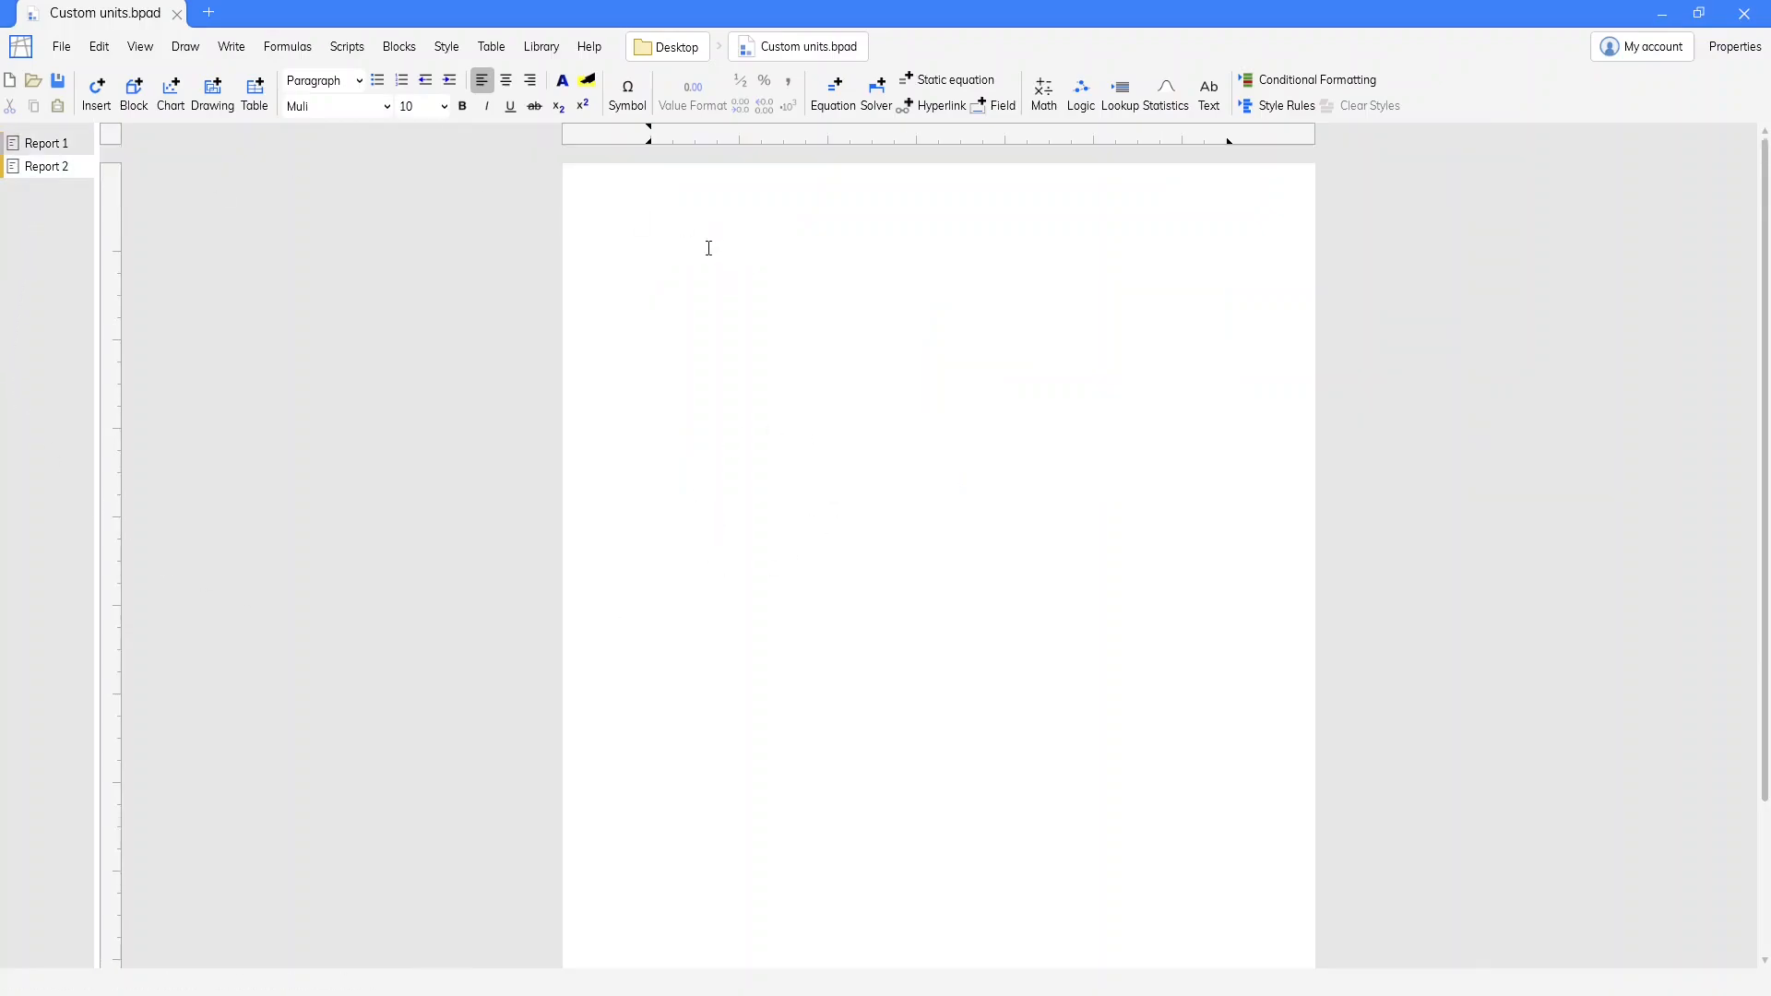
pyautogui.write('=4 eg')
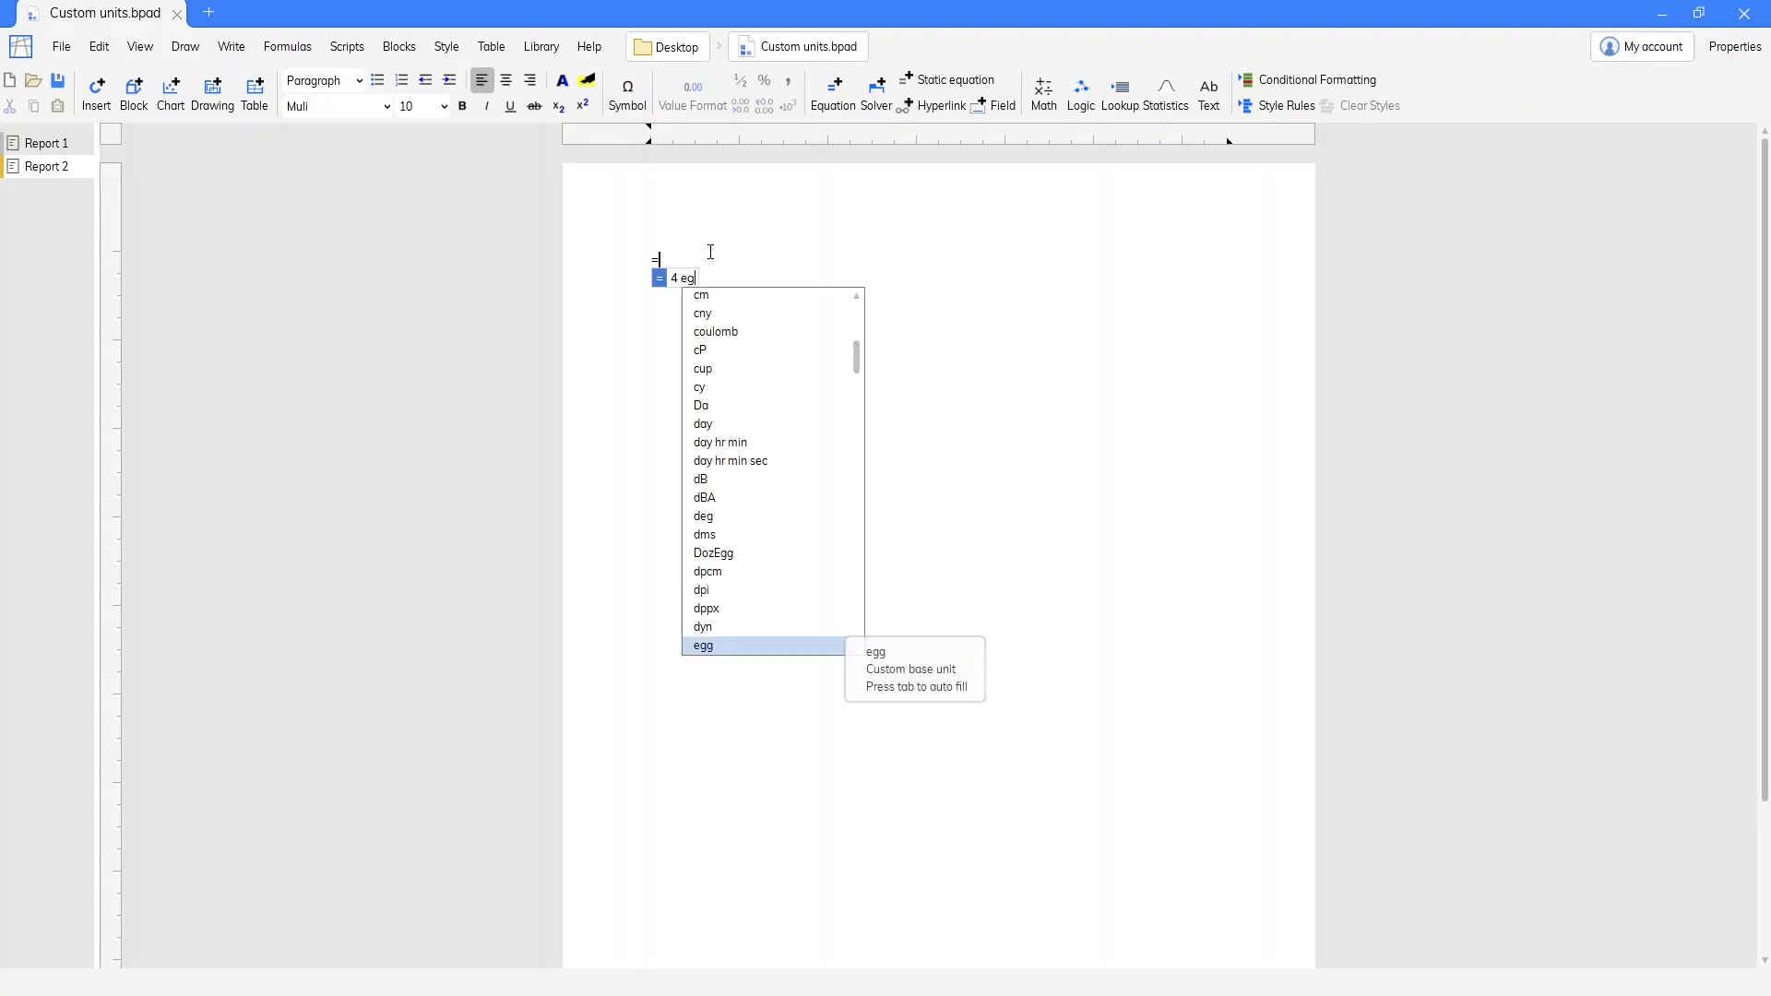
pyautogui.write('g + 1 DozEgg')
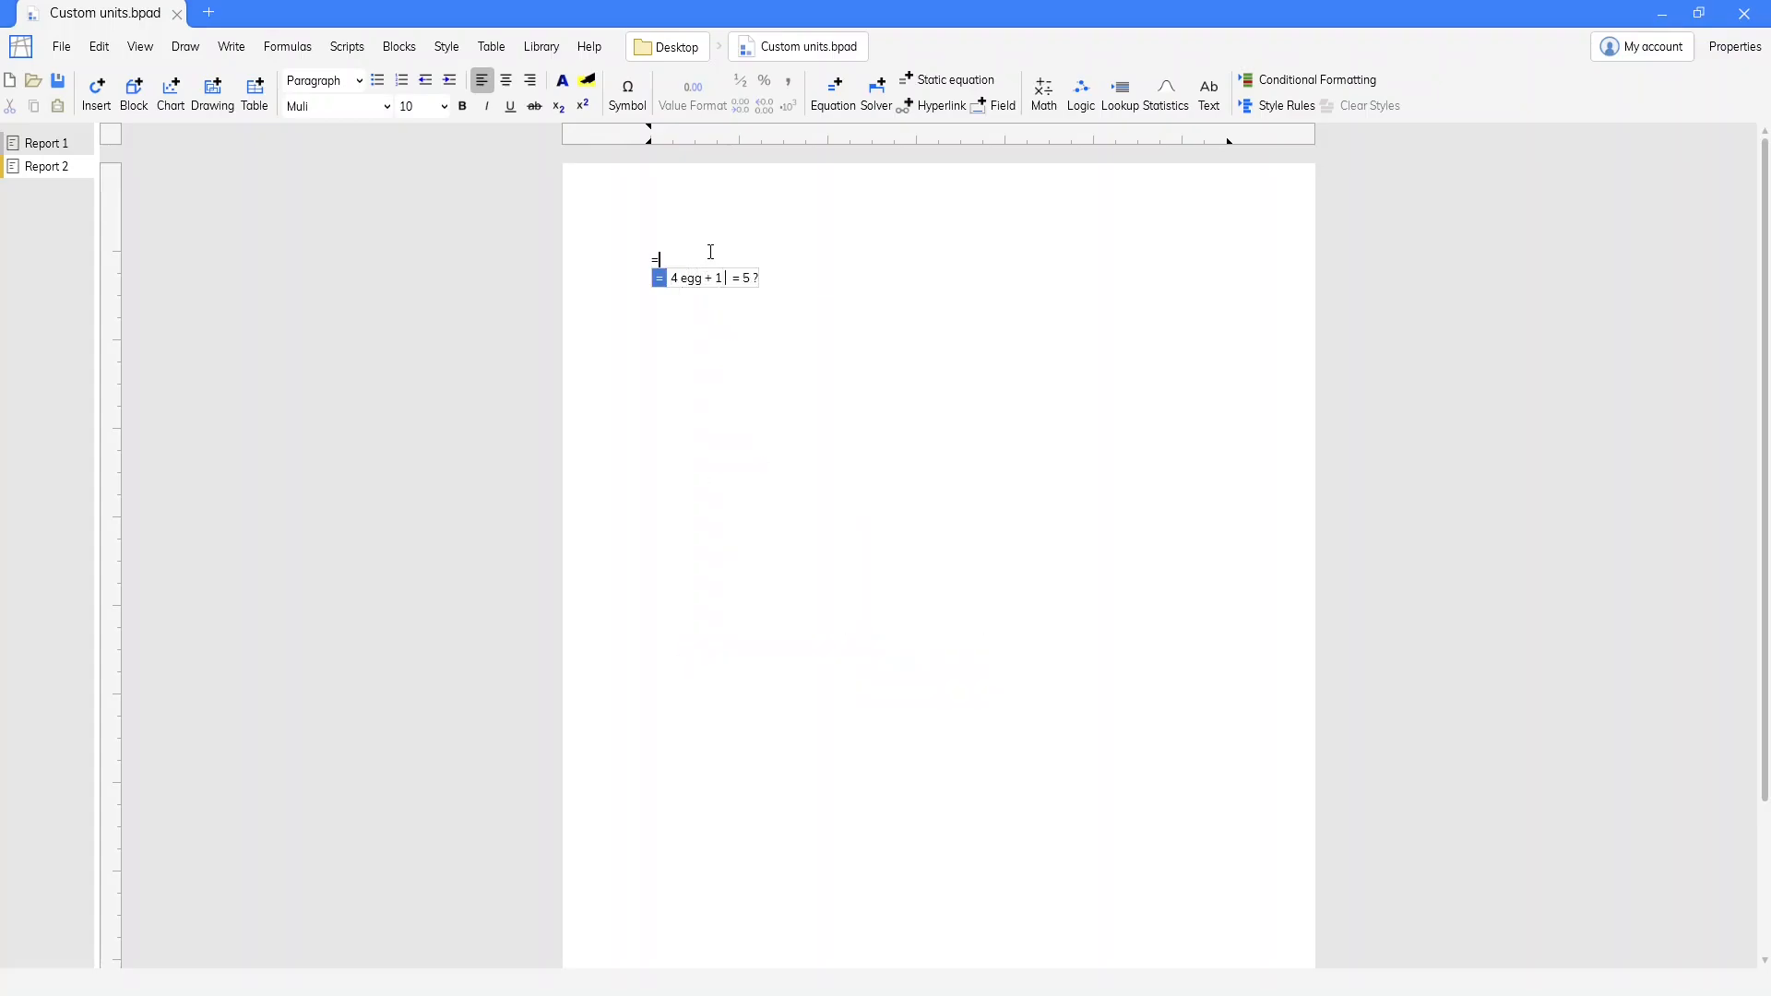
pyautogui.press('Return')
pyautogui.press('Return')
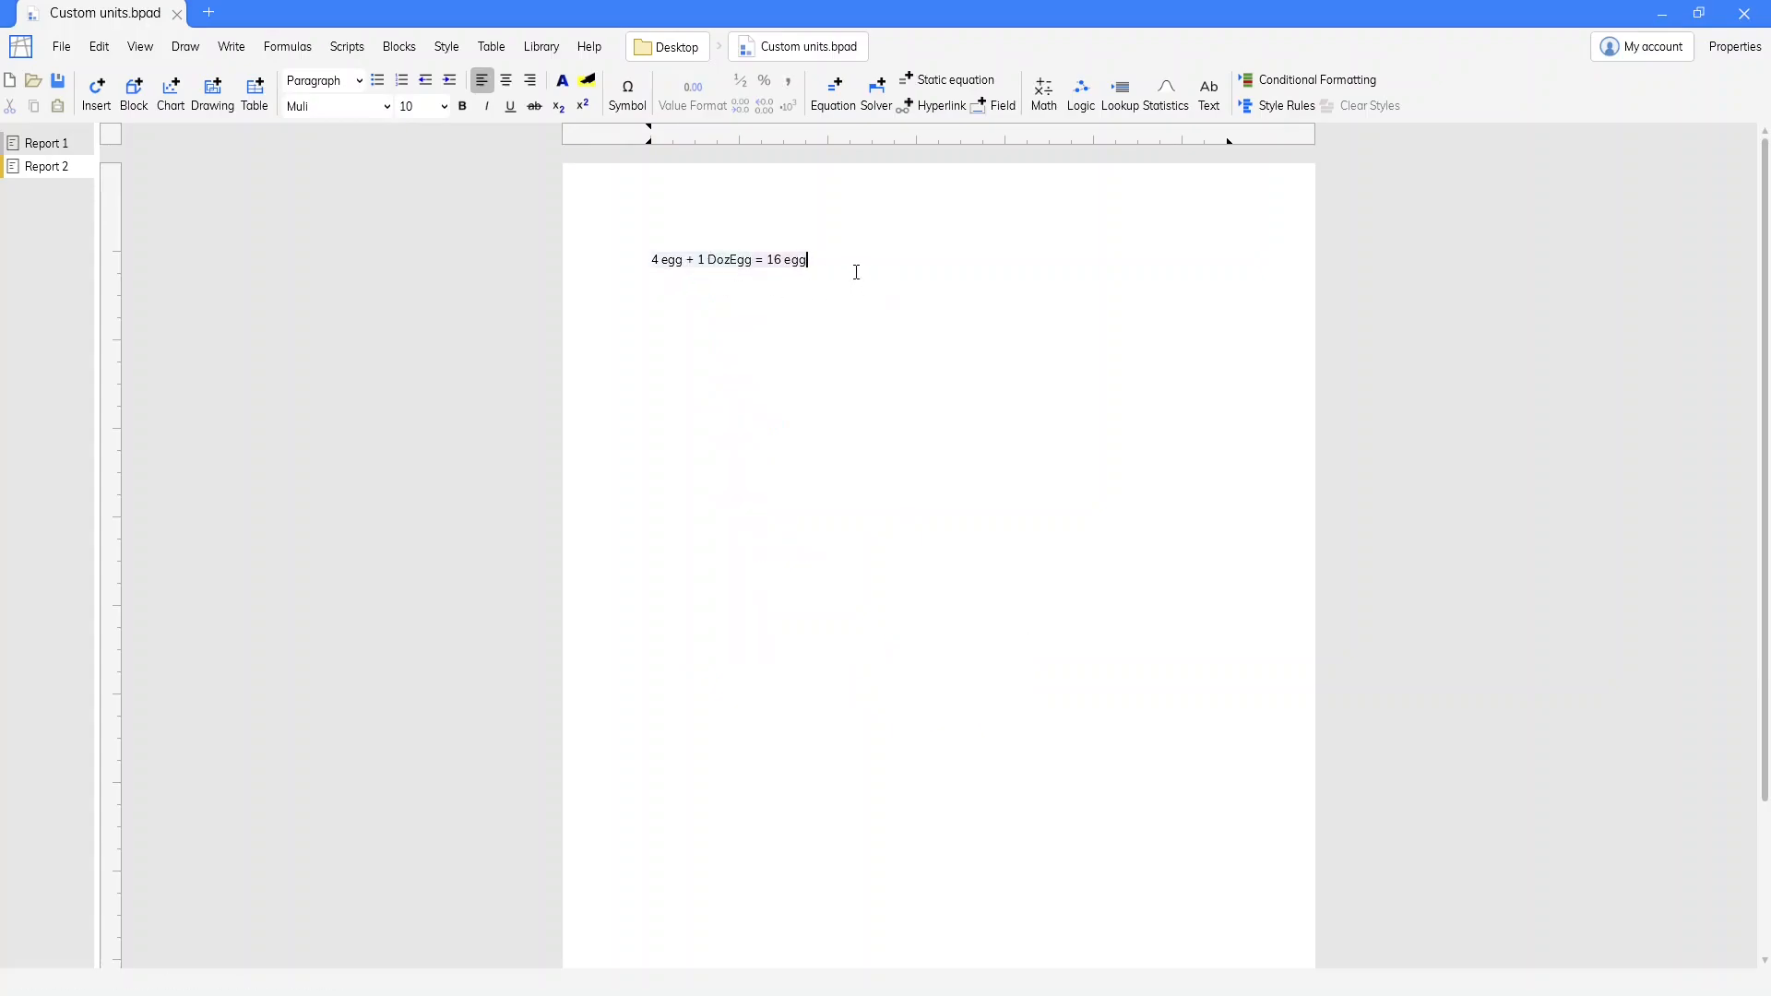
# Add an equation below the egg sum in Report 2 that references the Attendance value from Report 1
pyautogui.write('=')
pyautogui.click(57, 145)
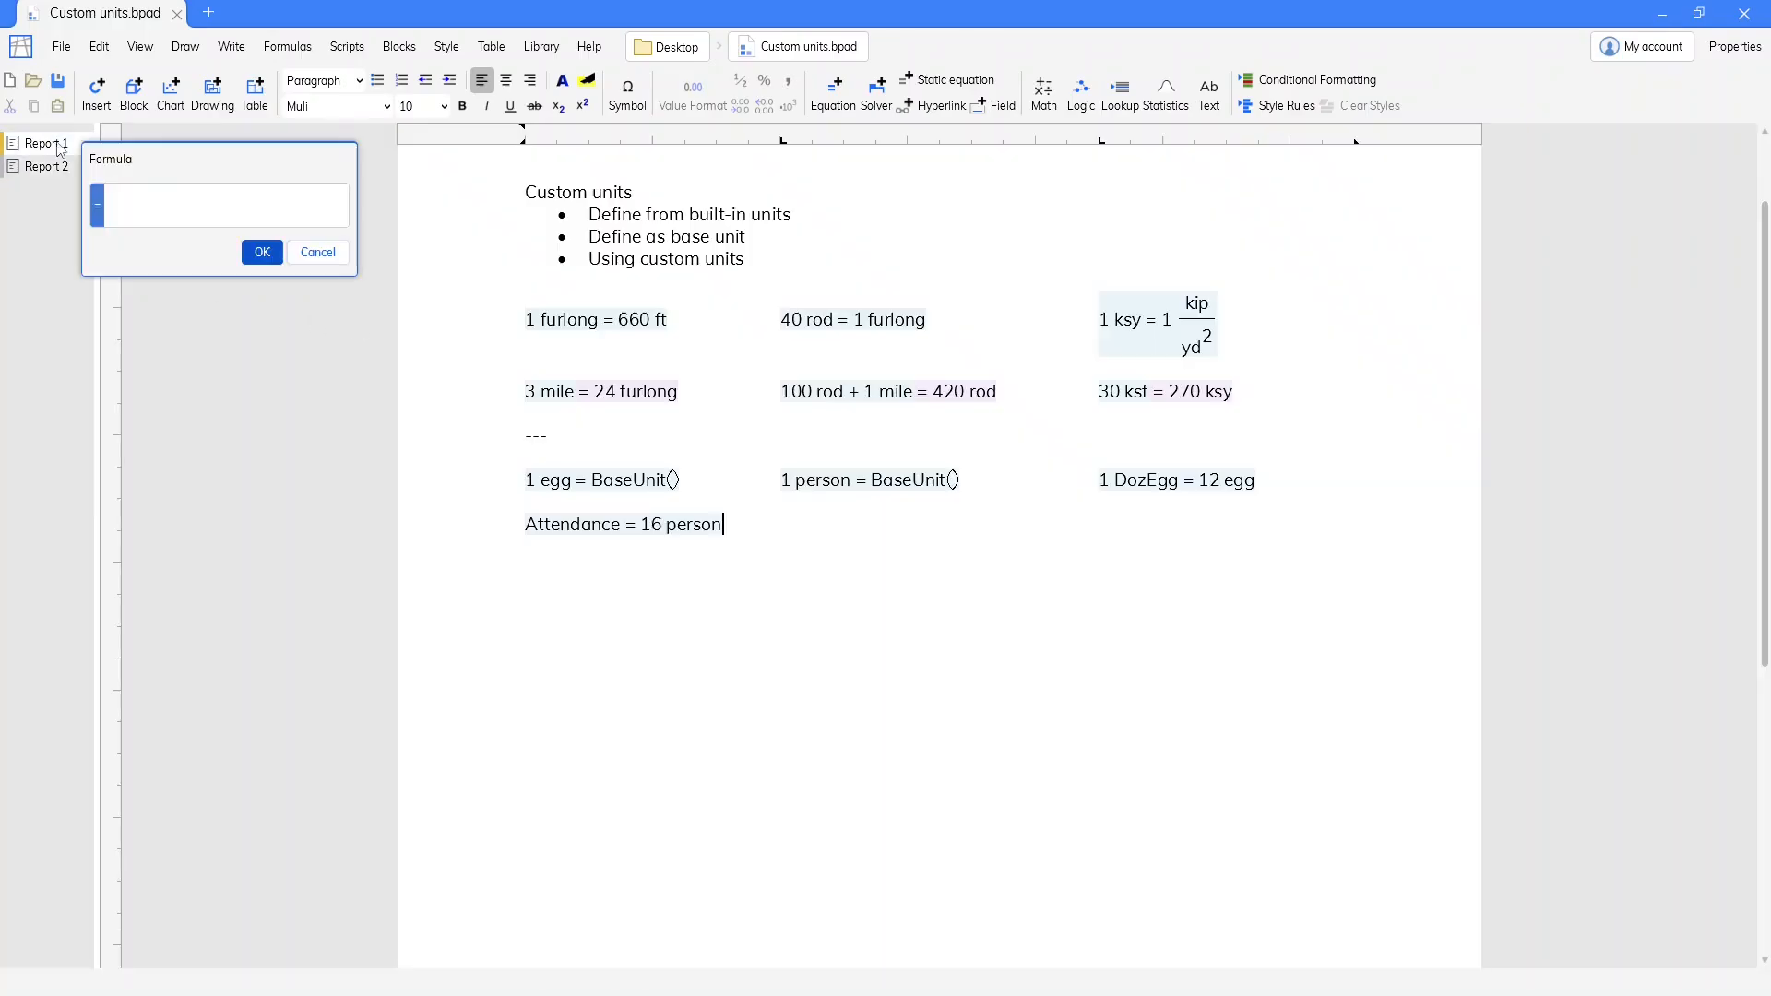
pyautogui.click(578, 526)
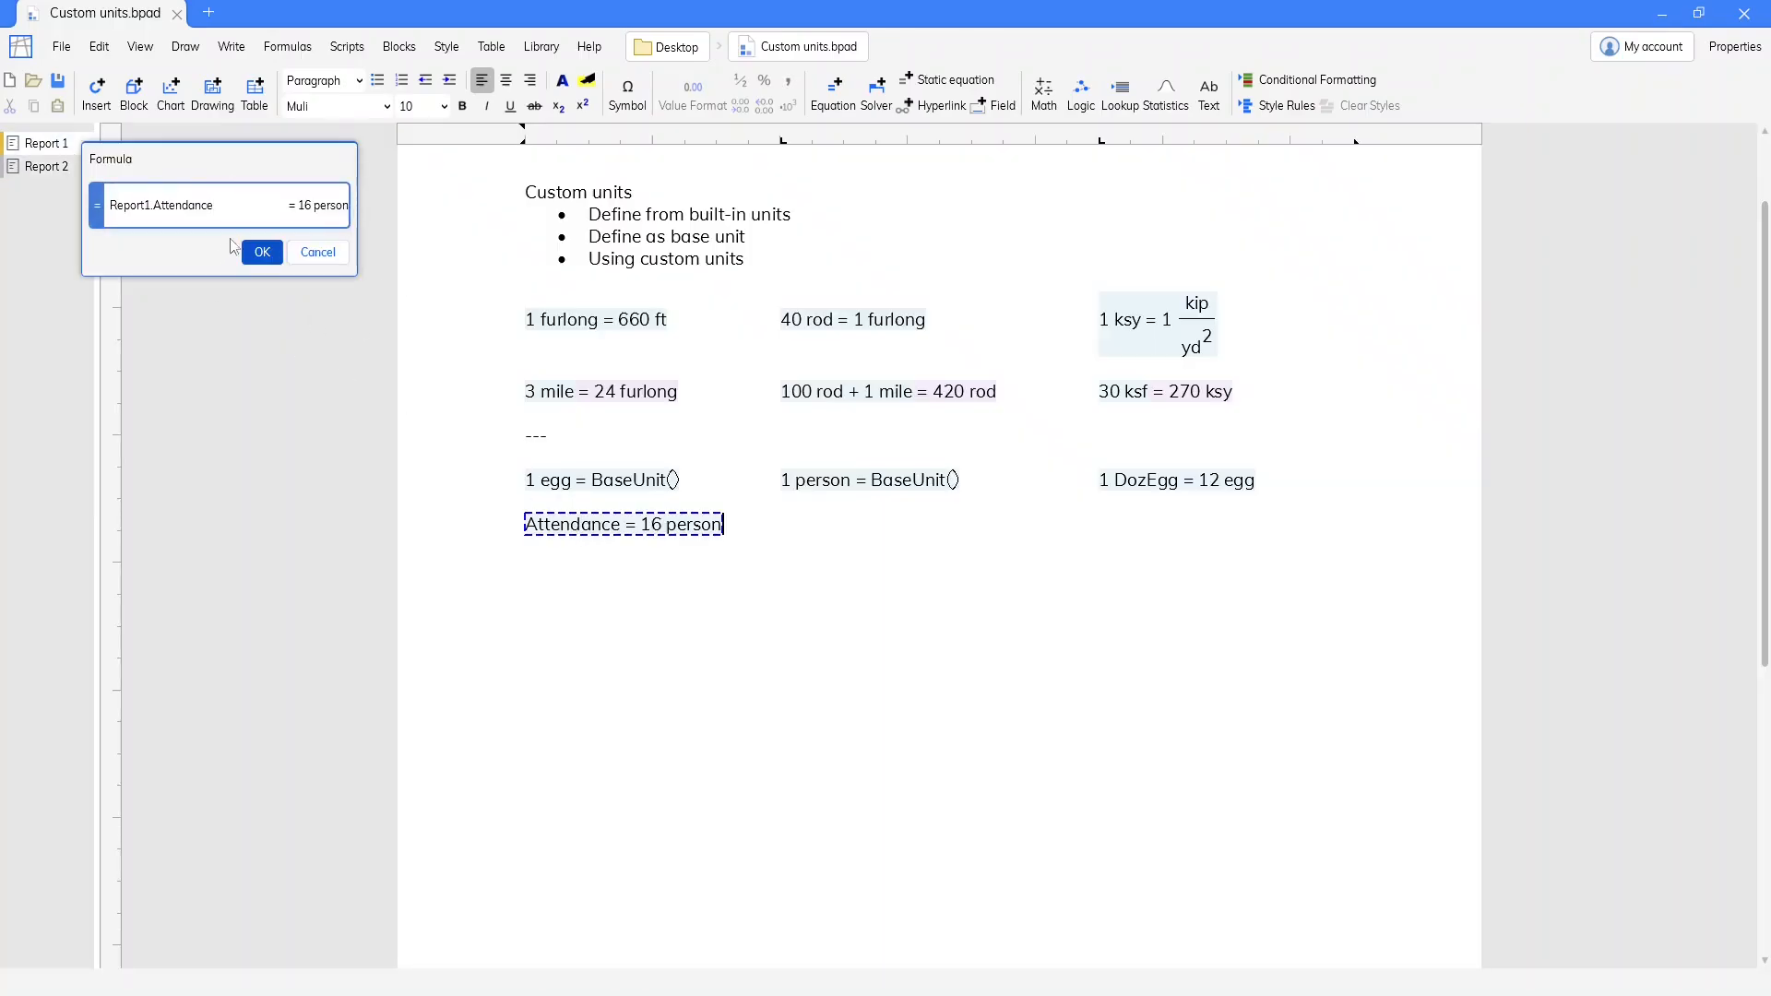
pyautogui.click(261, 254)
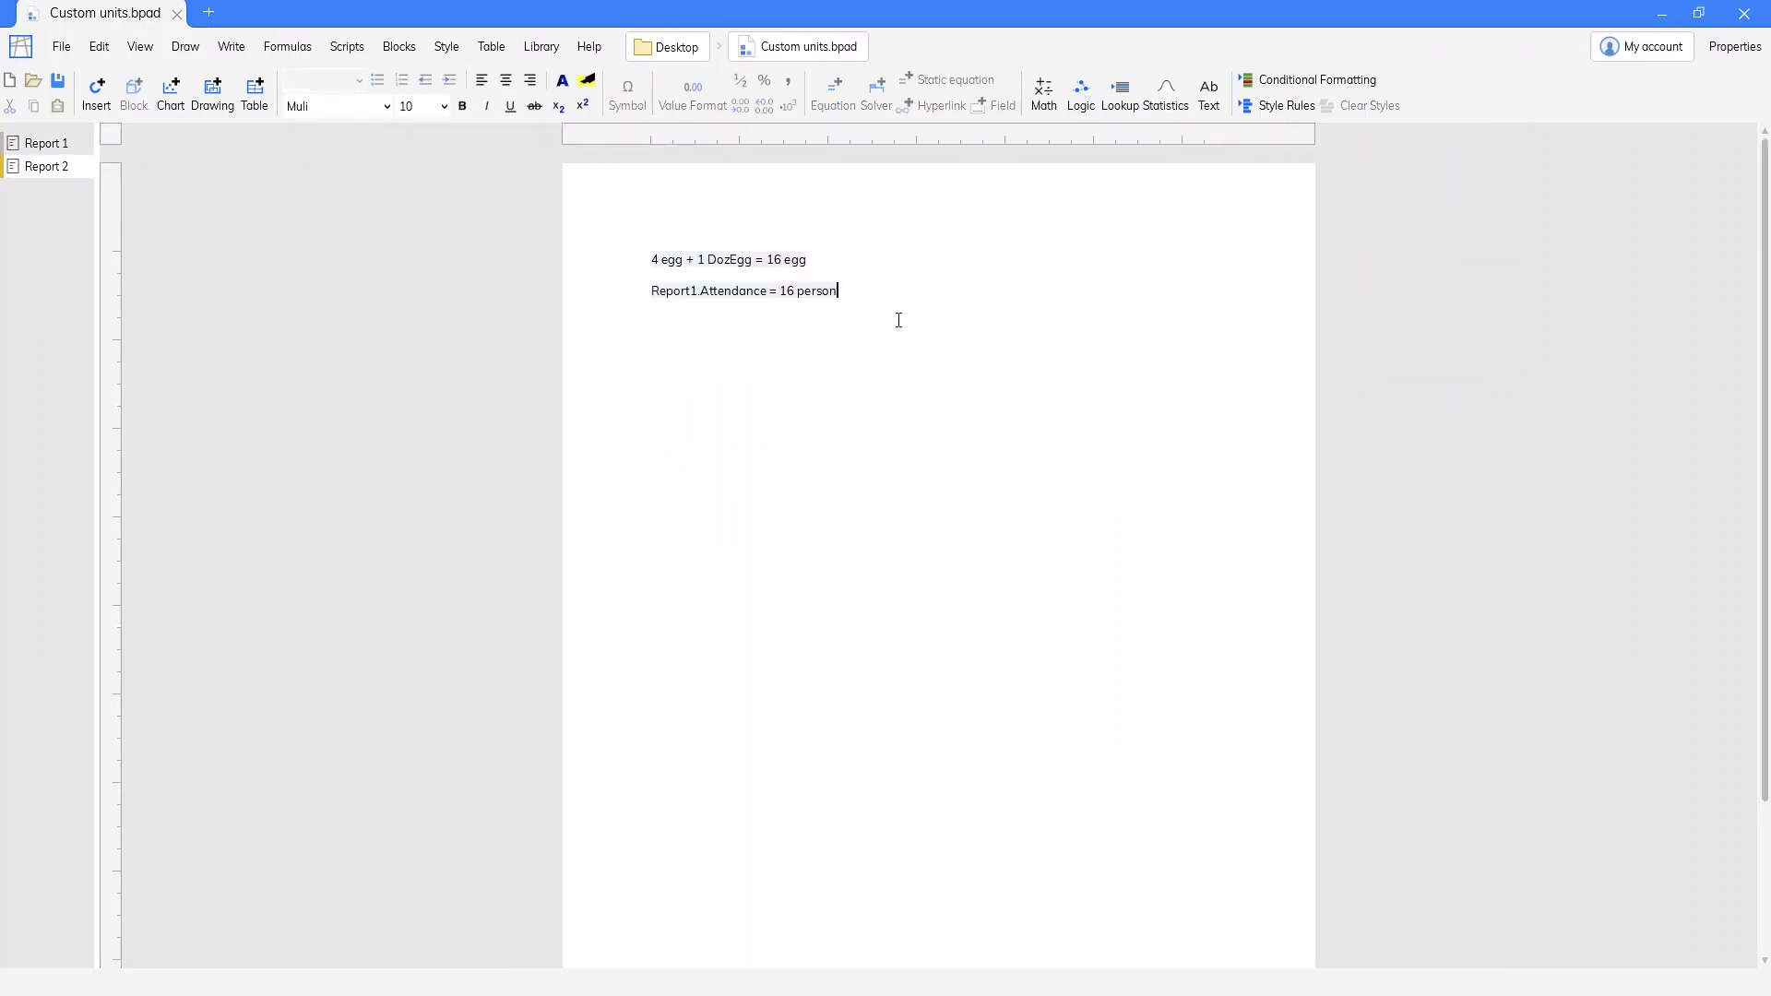
# Define ServingSize = 2 (egg/person) below the Attendance equation in Report 1, with the unit fraction in parentheses
pyautogui.click(45, 143)
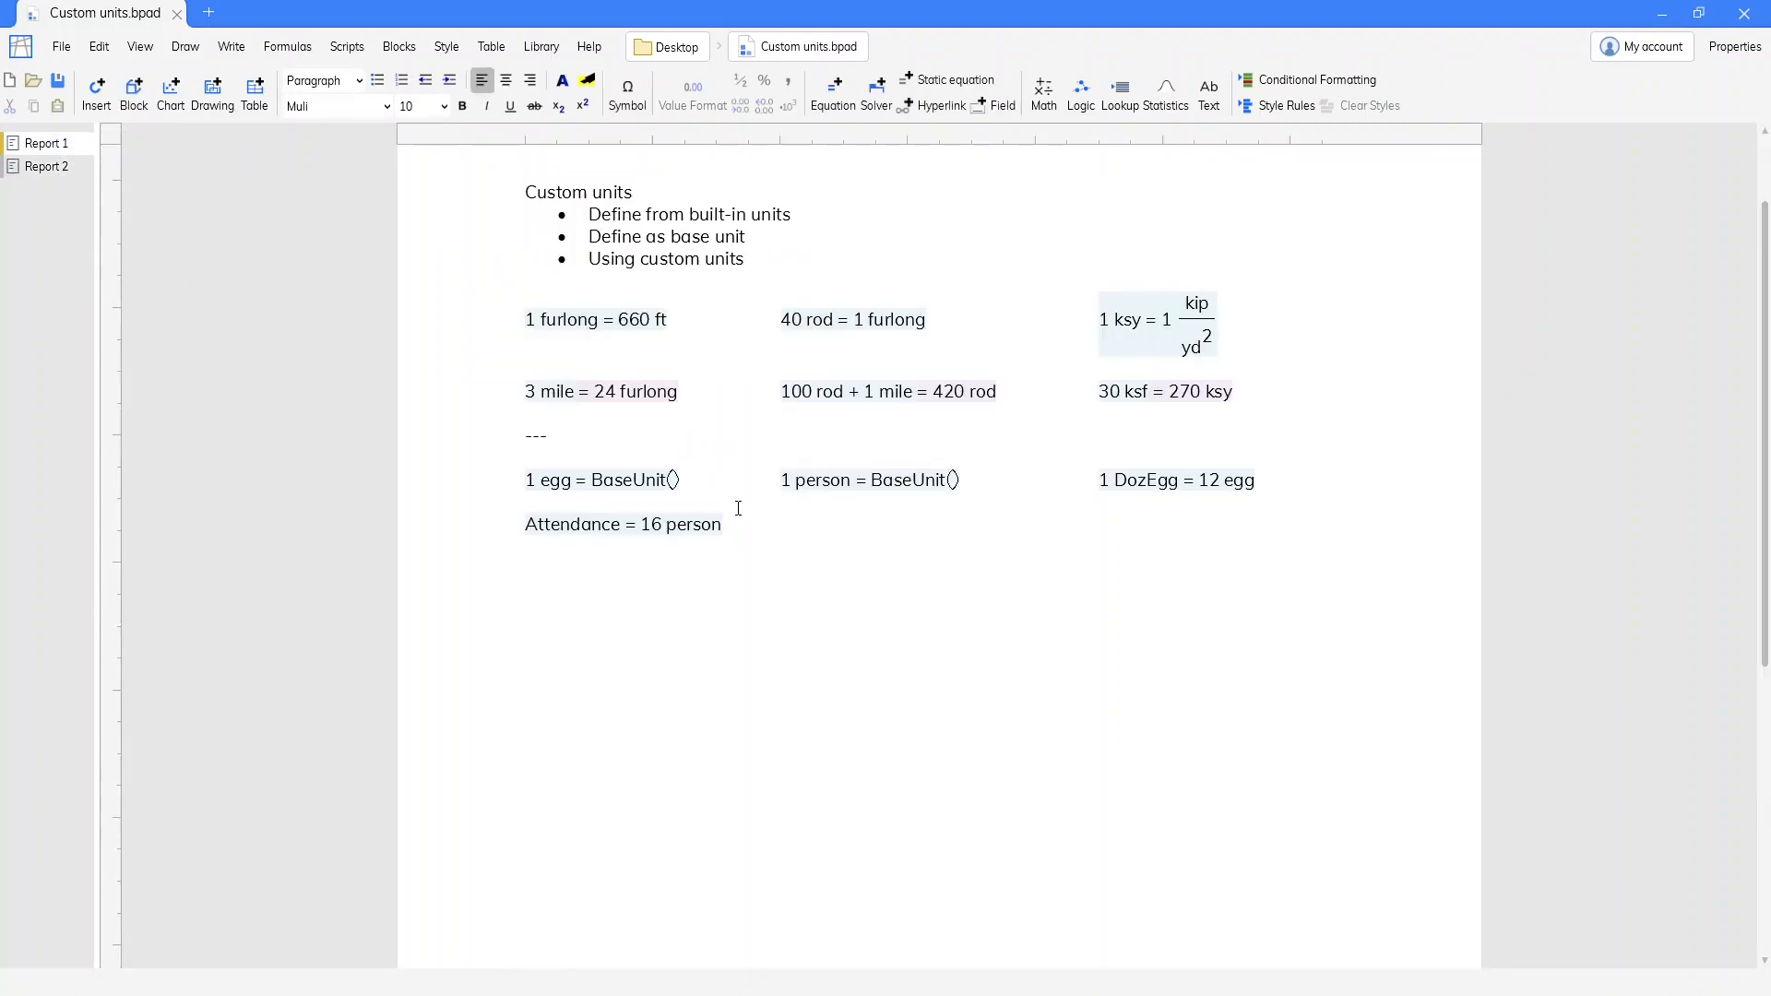
pyautogui.click(733, 569)
pyautogui.write('=ServingSize')
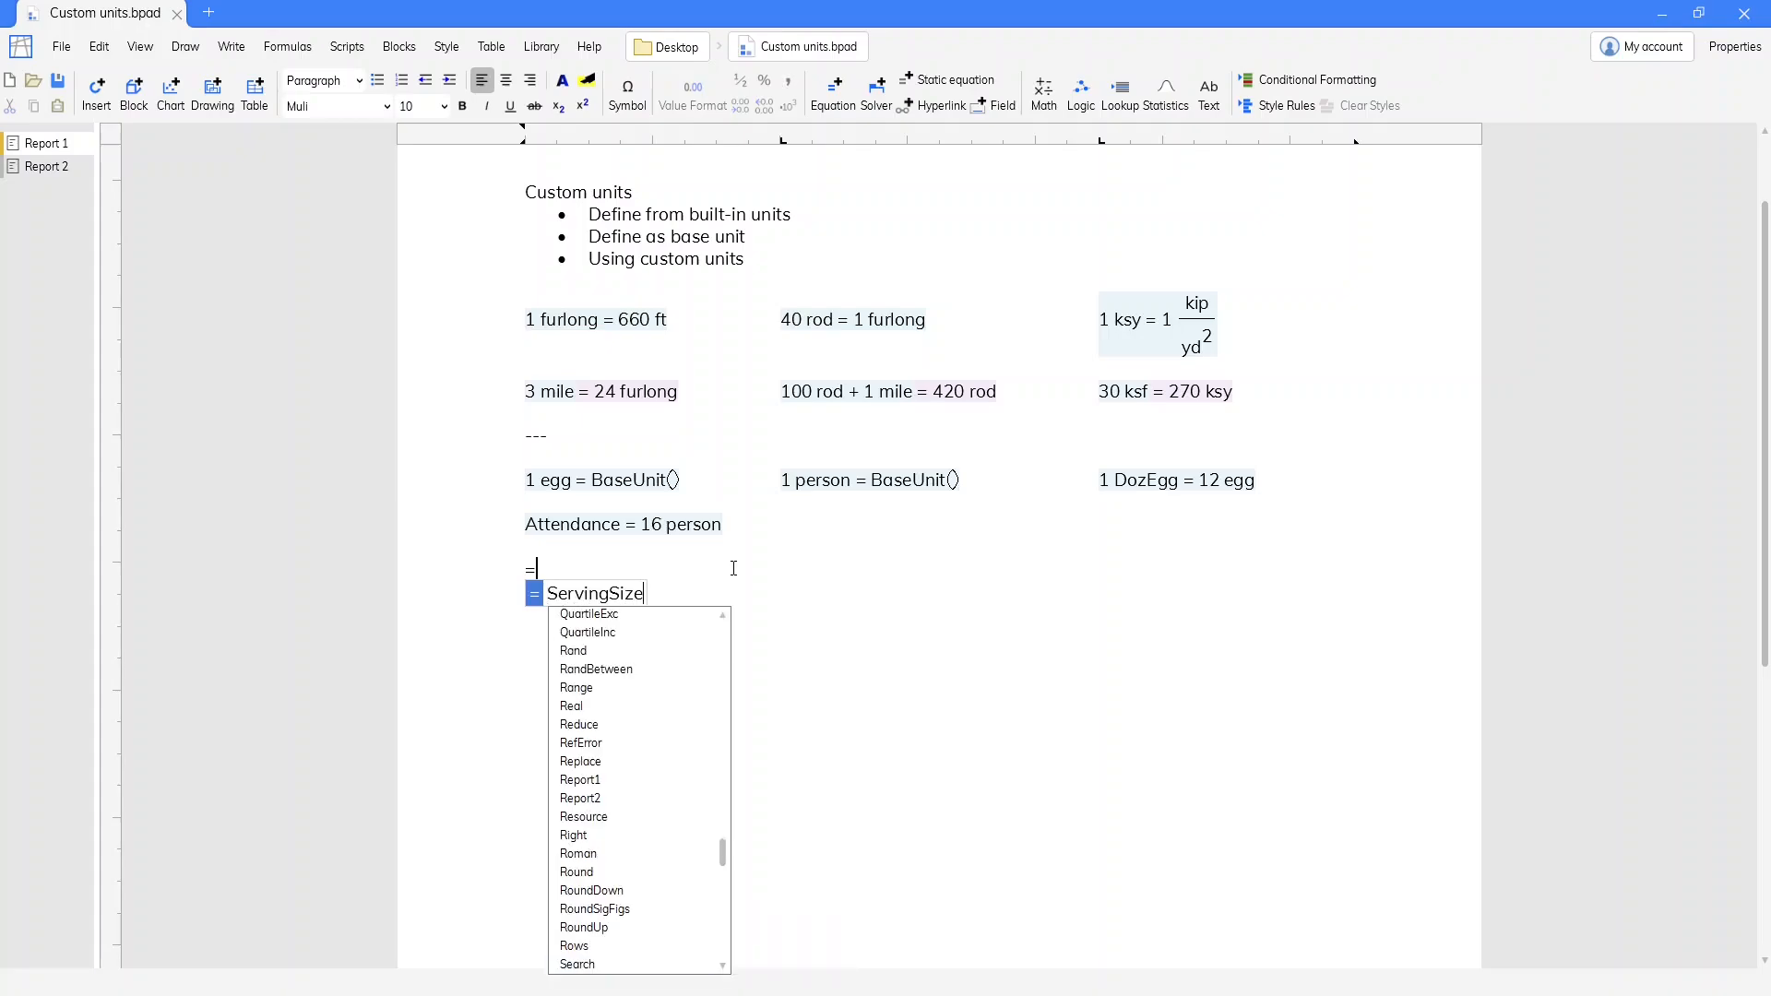
pyautogui.press('Escape')
pyautogui.write('= ')
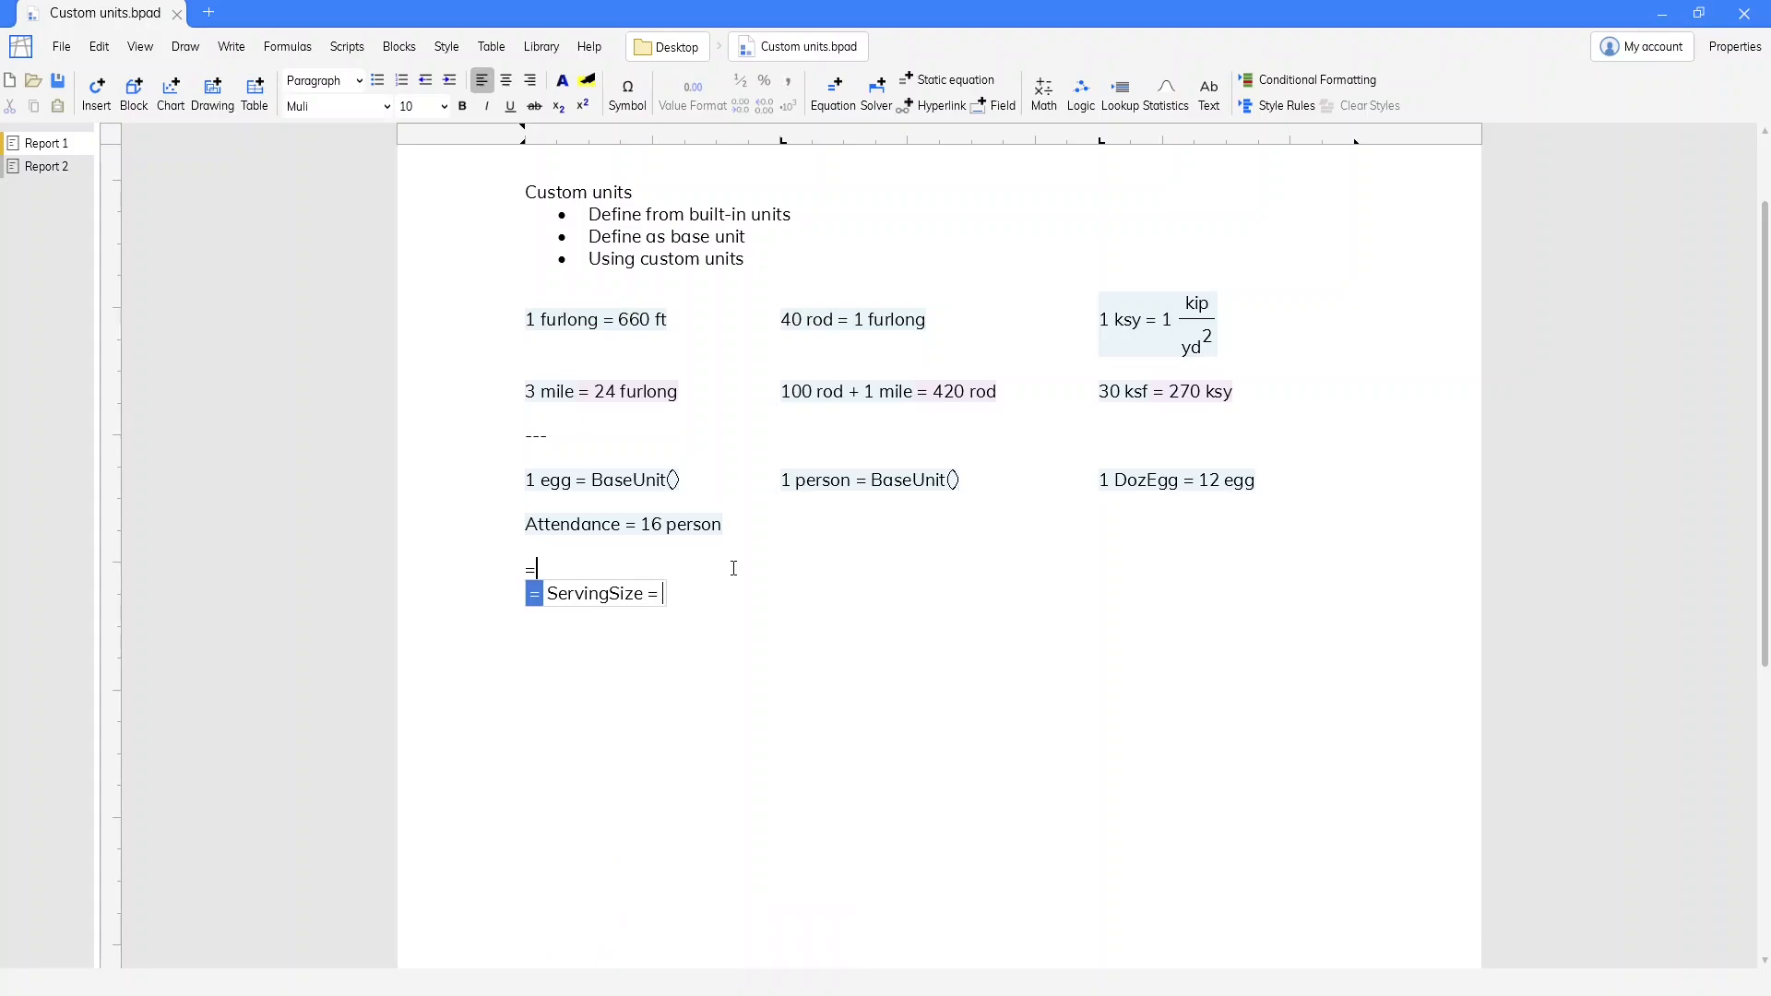
pyautogui.write('2 egg/person')
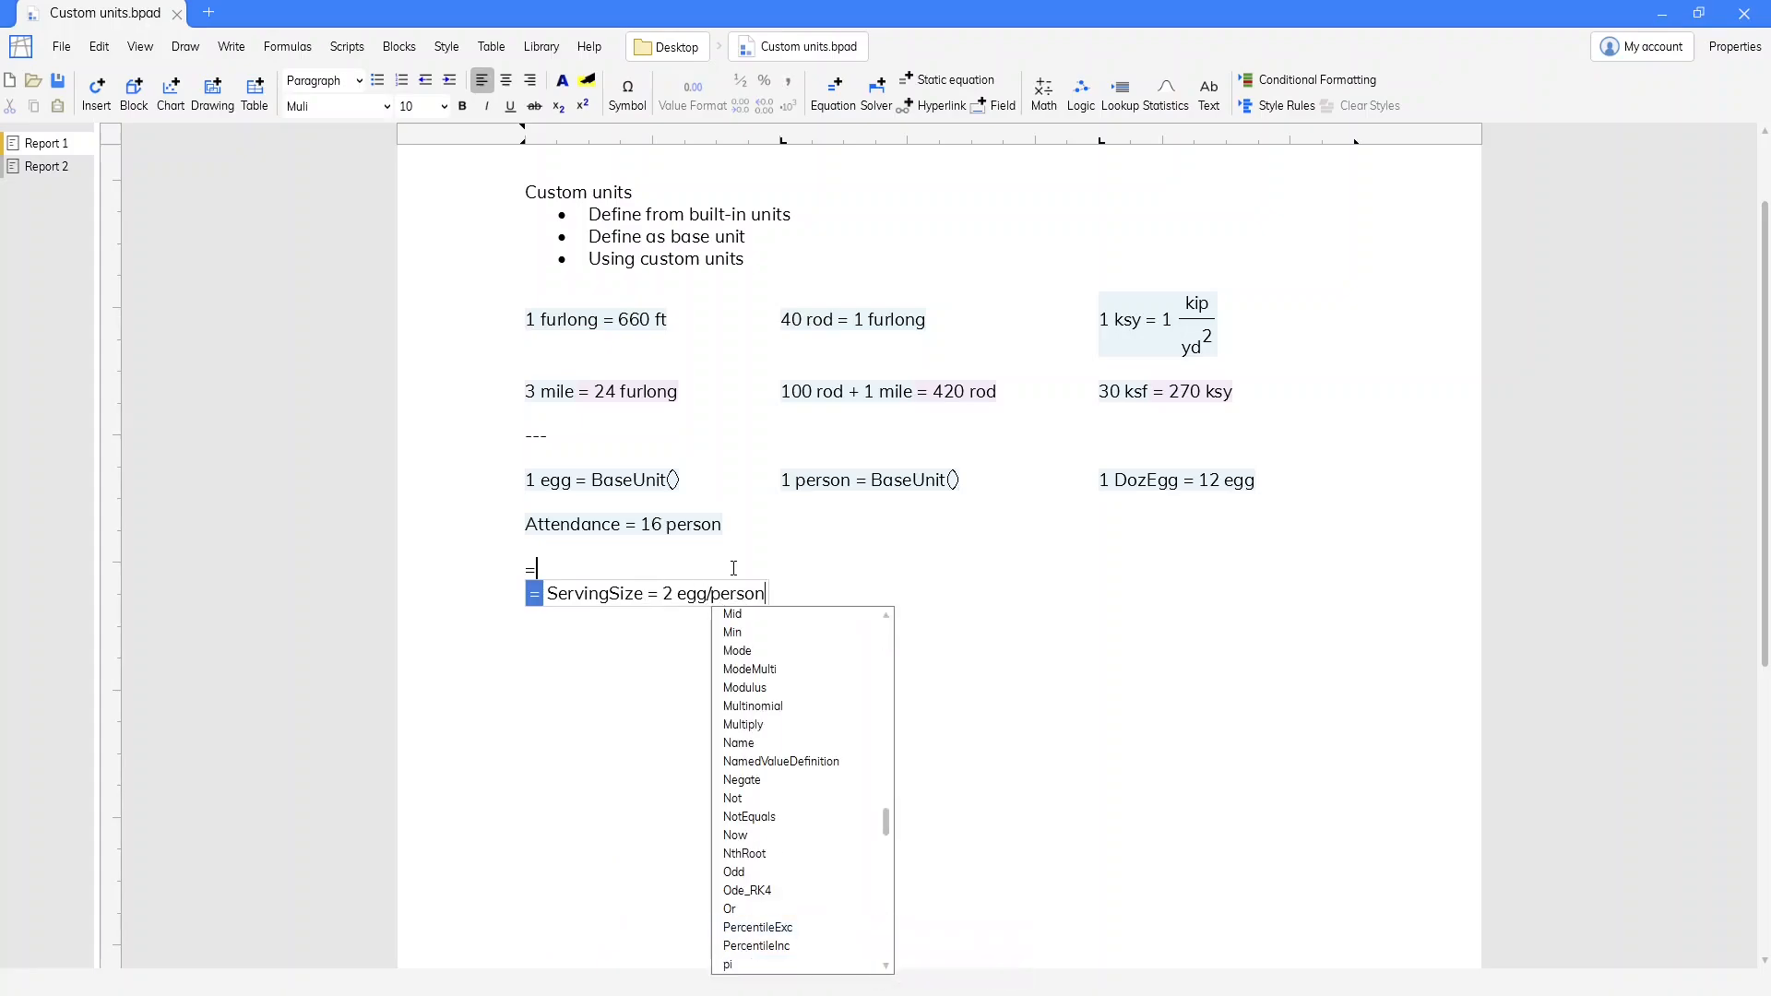
pyautogui.press('Escape')
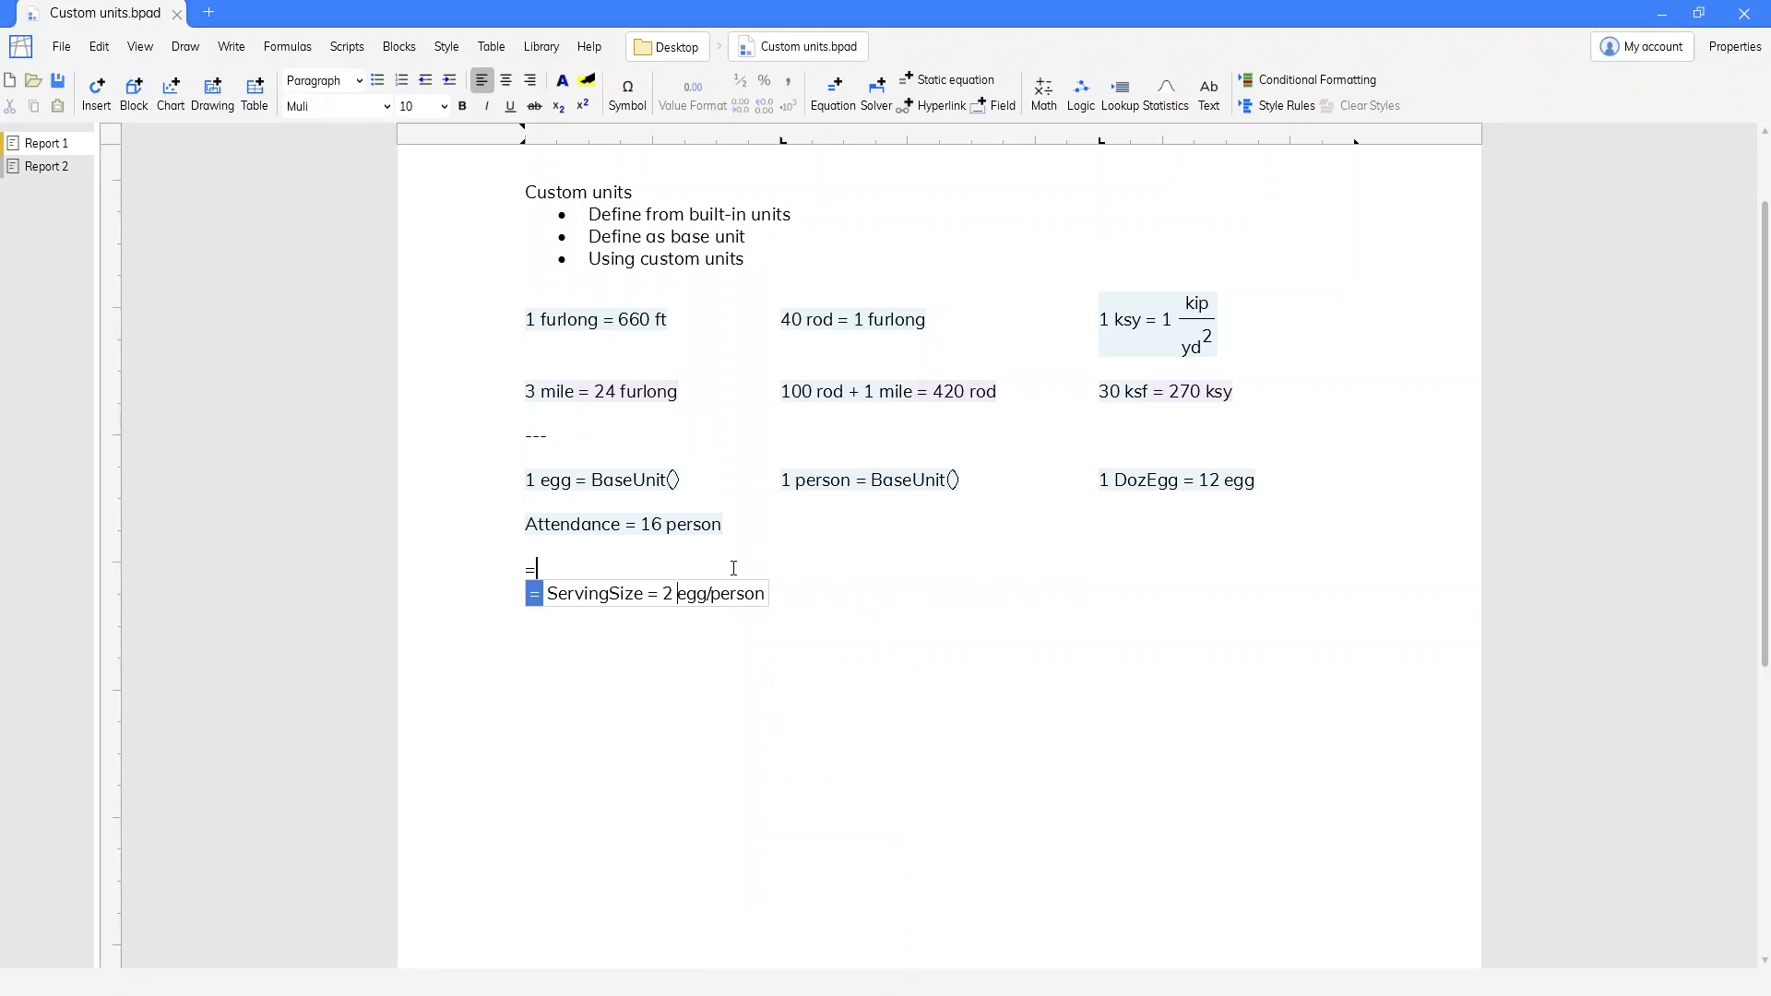
pyautogui.write('(')
pyautogui.press('Return')
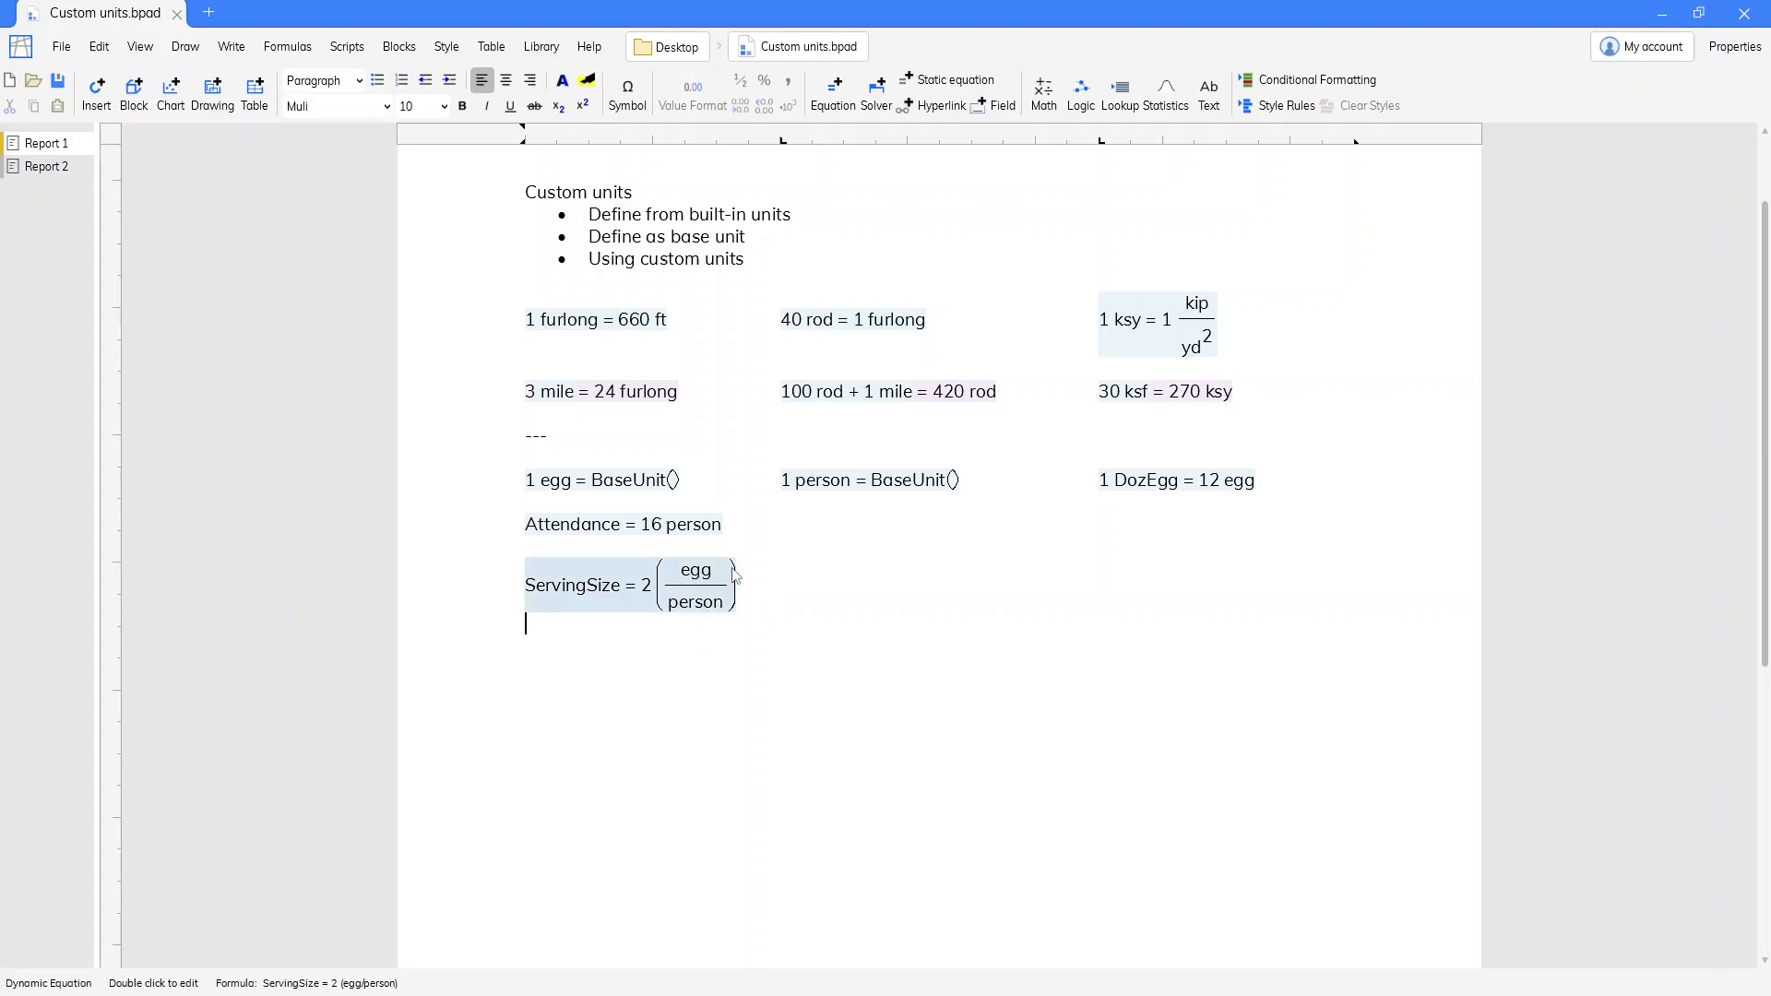
# Write an equation EggsNeeded = Attendance*ServingSize to DozEgg below ServingSize, referencing the existing Attendance and ServingSize equations
pyautogui.write('=')
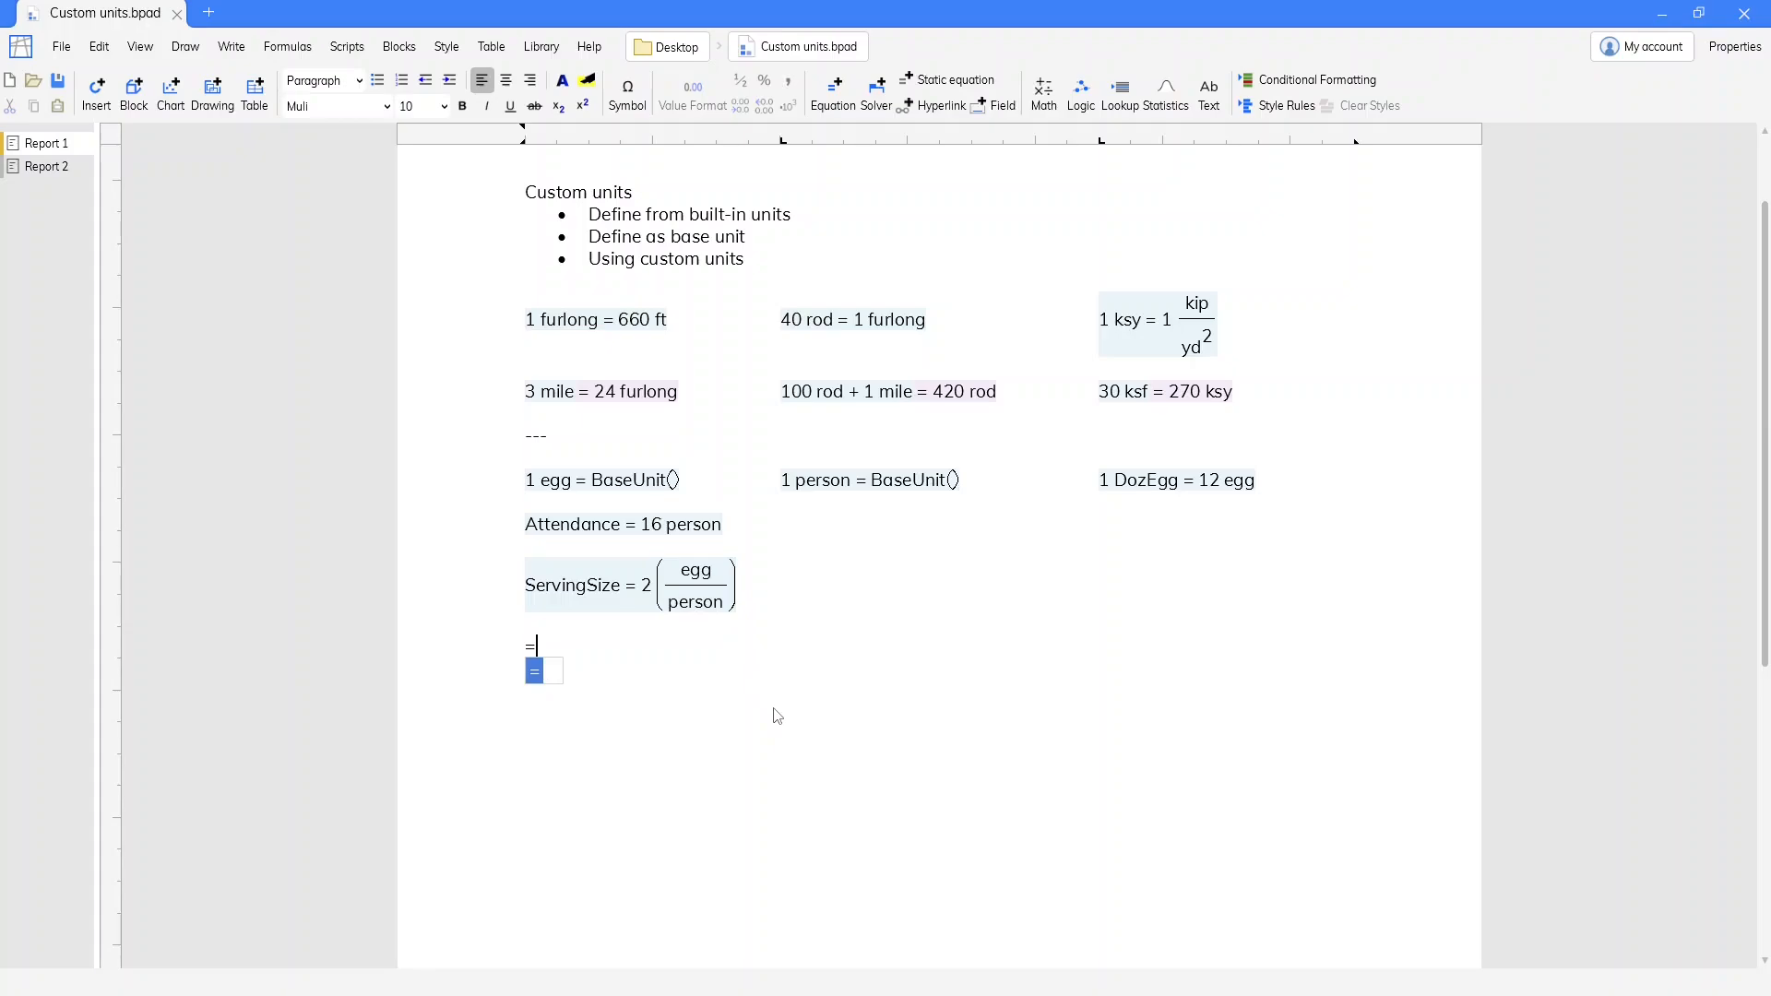
pyautogui.write('Egg')
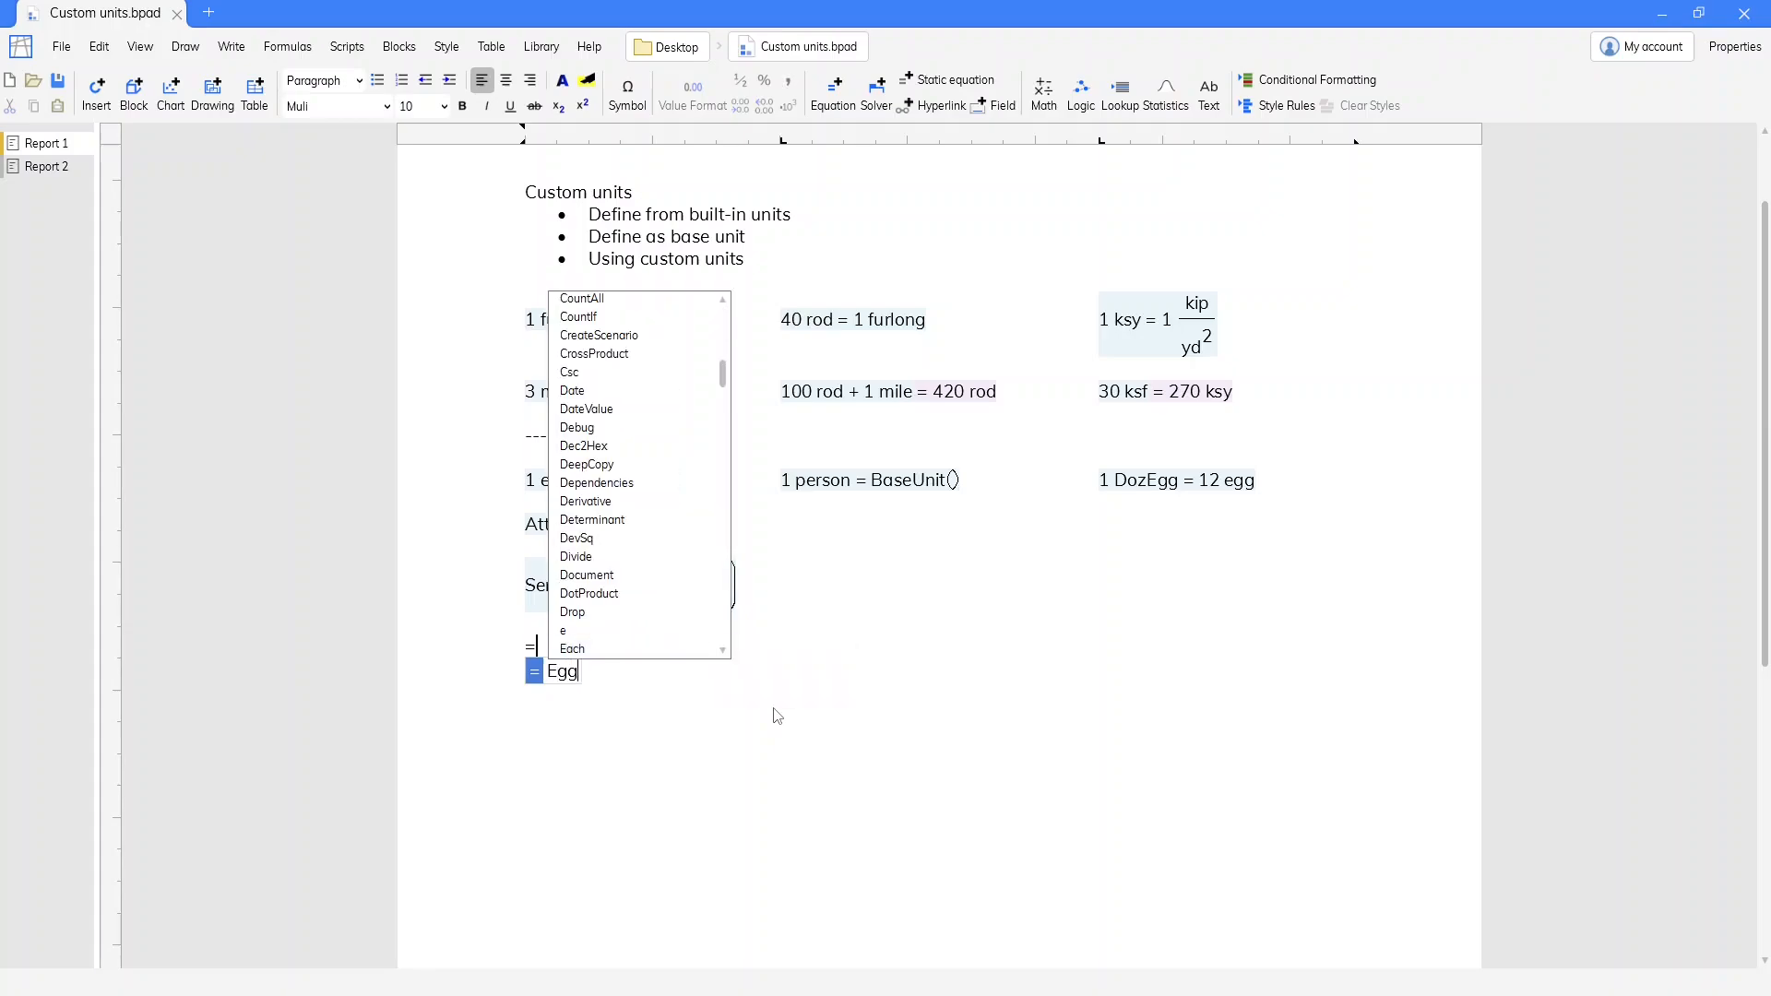
pyautogui.write('sNeeded =')
pyautogui.click(601, 526)
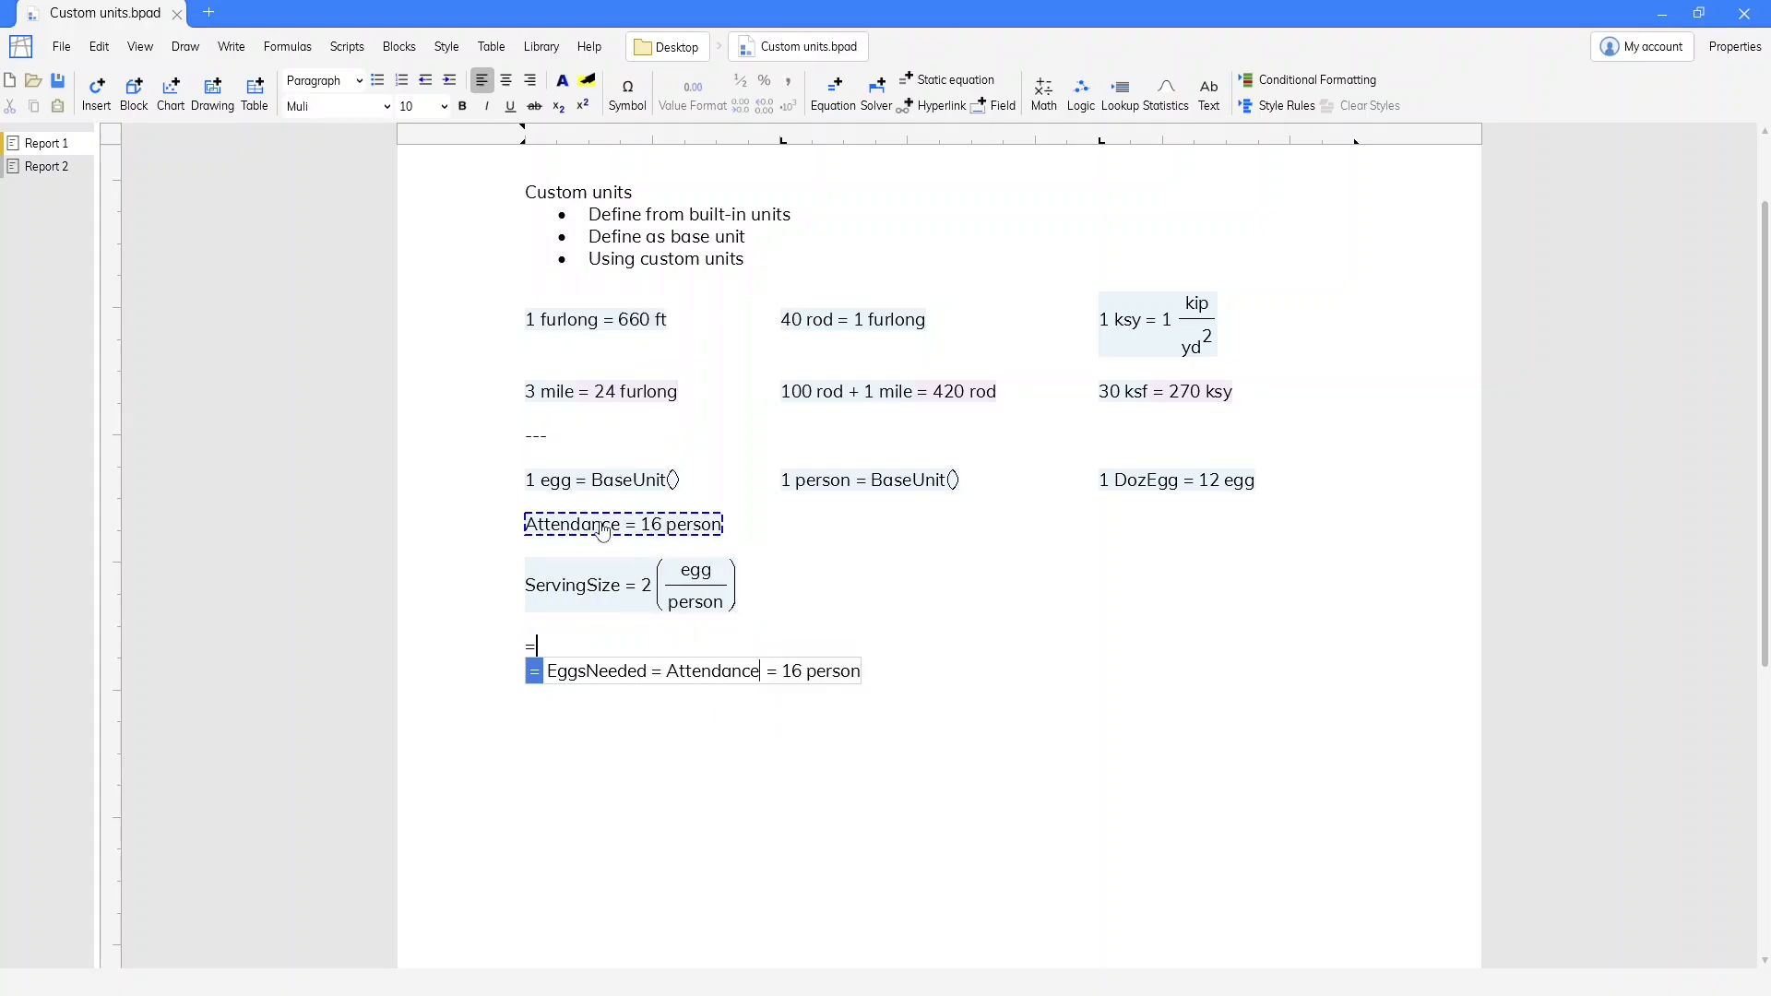
pyautogui.write('*')
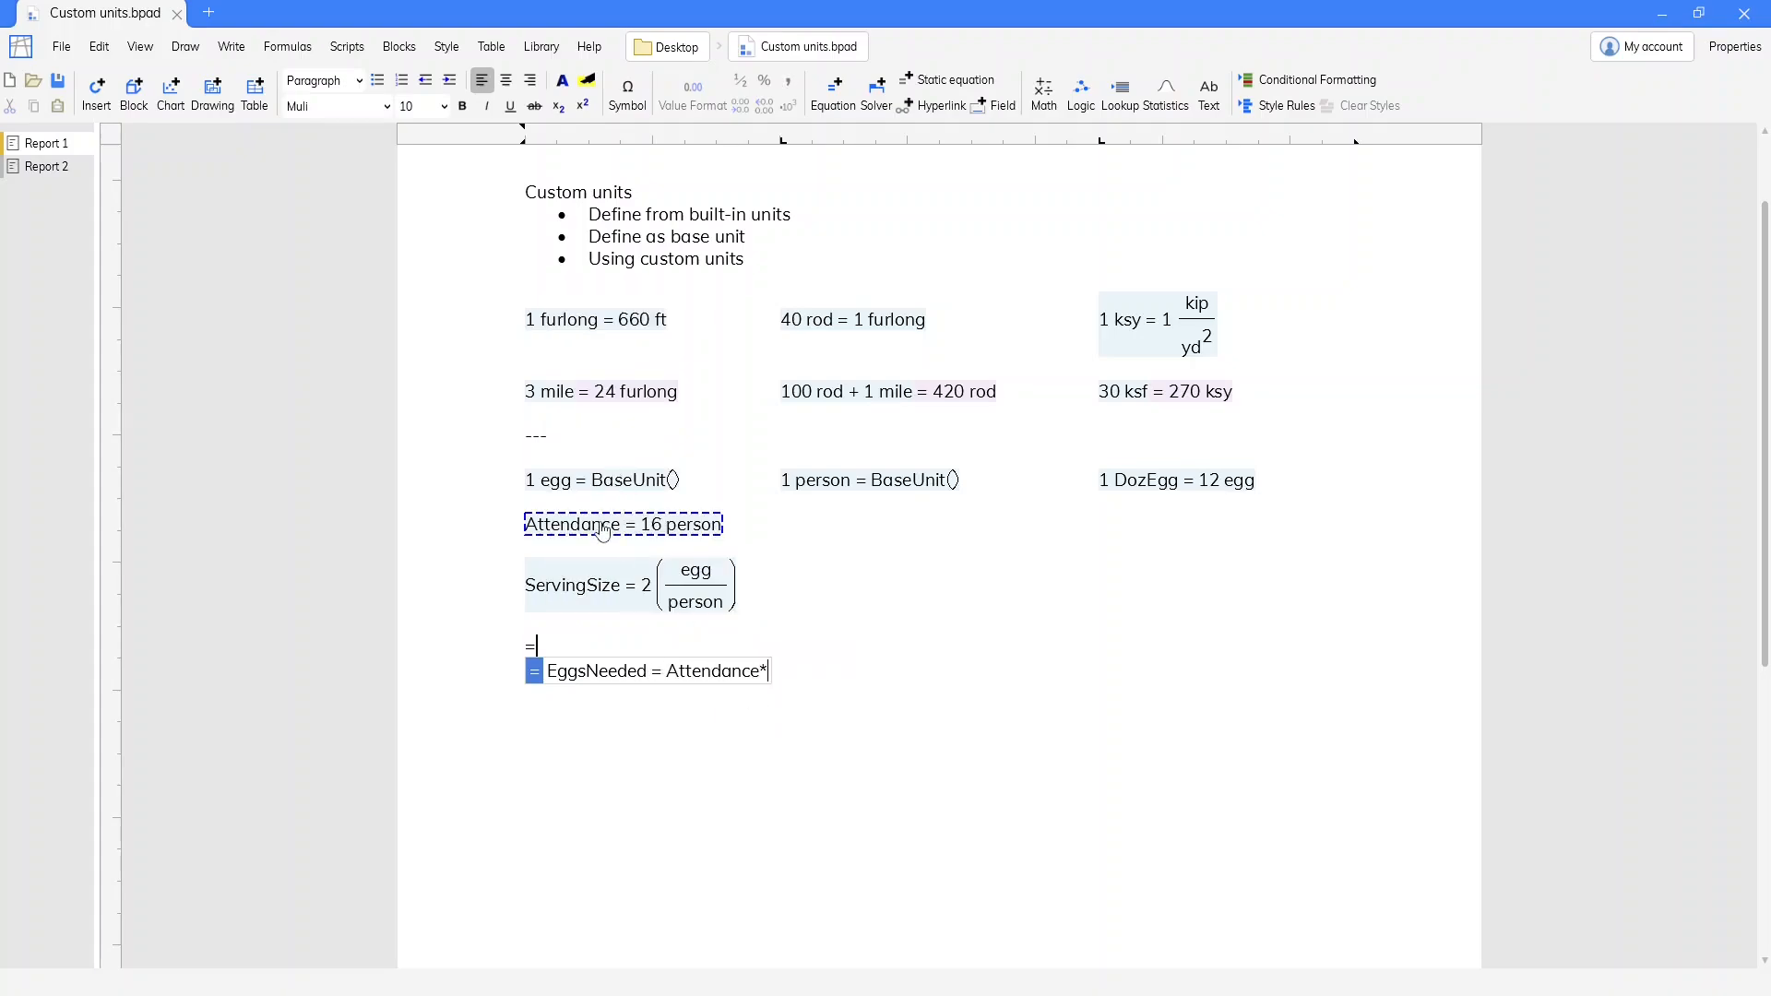
pyautogui.click(643, 611)
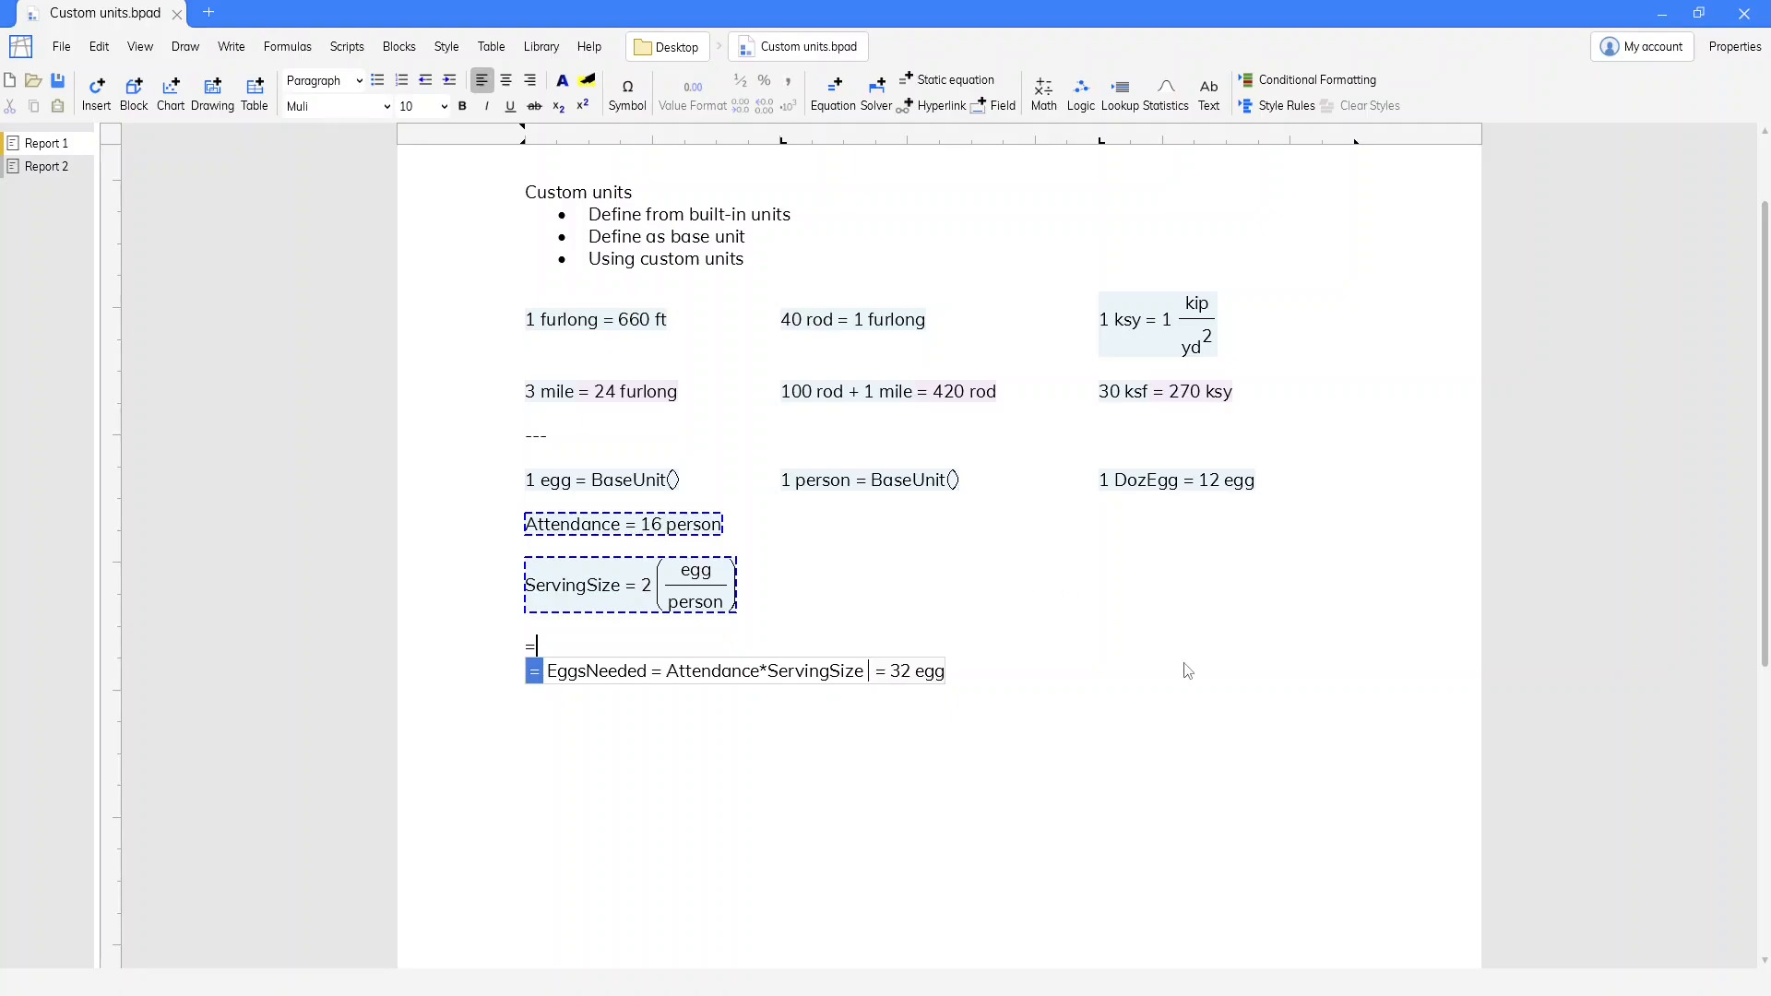
pyautogui.write('to DozEgg')
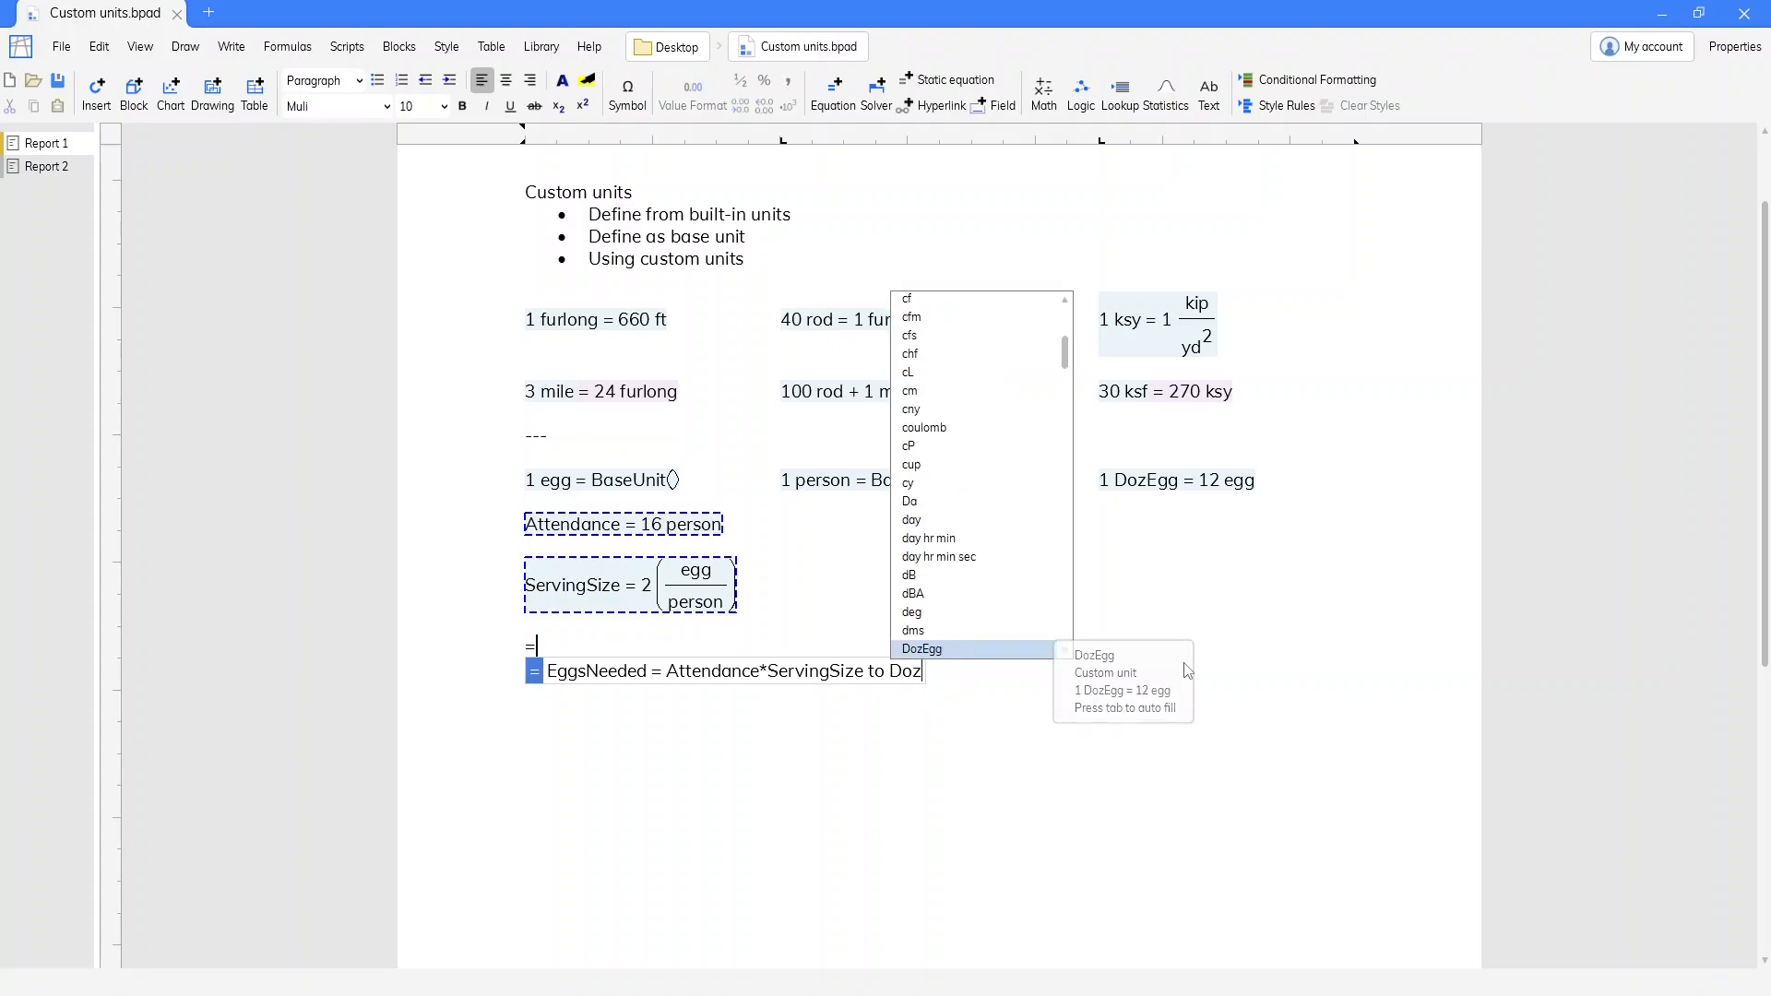
pyautogui.press('Tab')
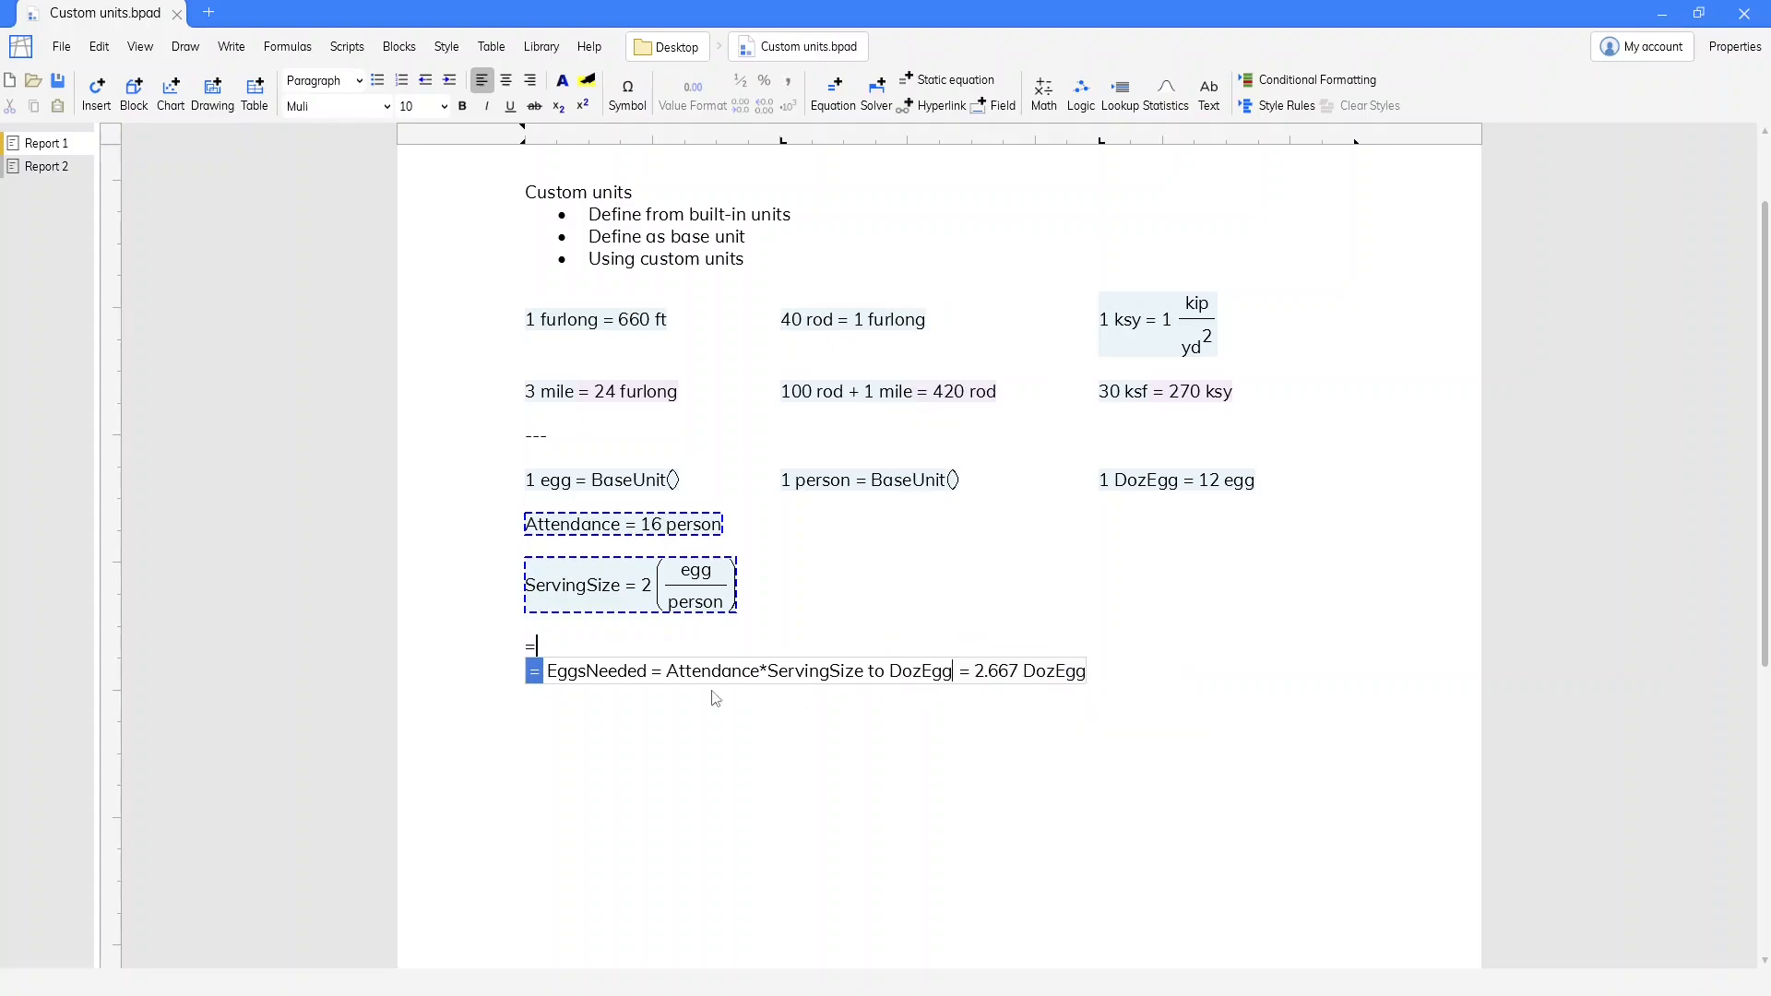
# Wrap the EggsNeeded expression Attendance*ServingSize to DozEgg in the RoundUp function and finish the equation
pyautogui.click(669, 671)
pyautogui.write('Roun')
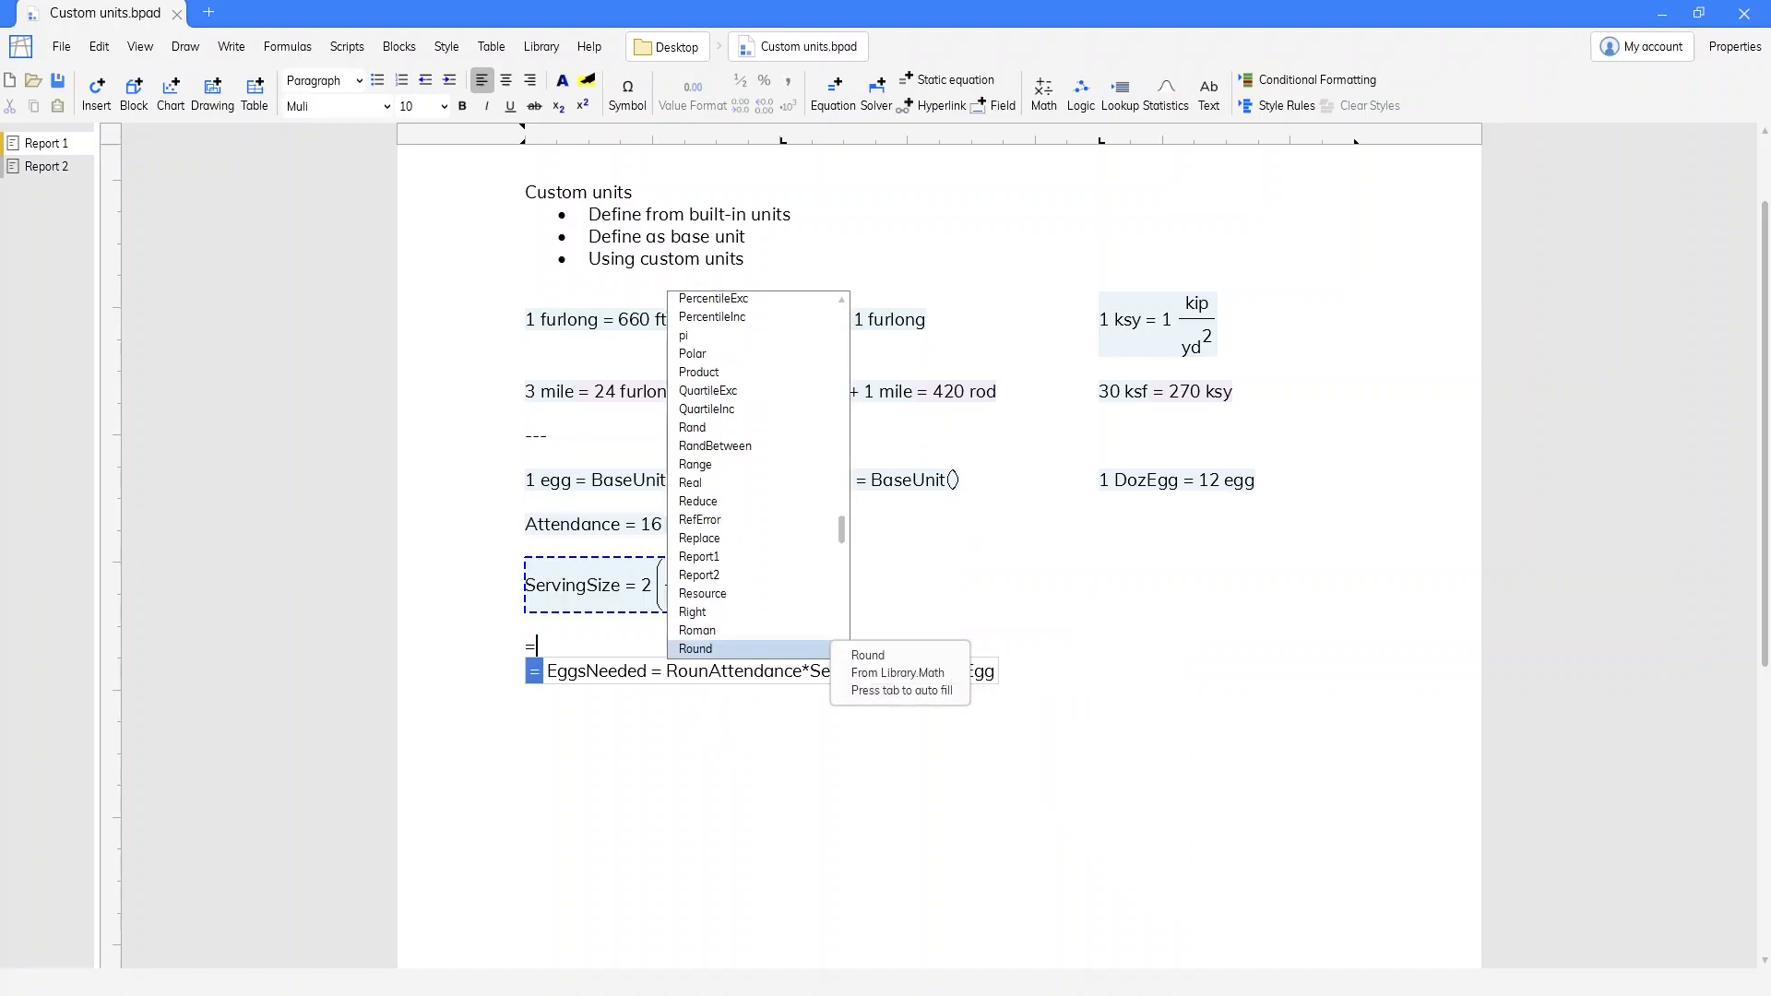
pyautogui.write('dUp')
pyautogui.press('Tab')
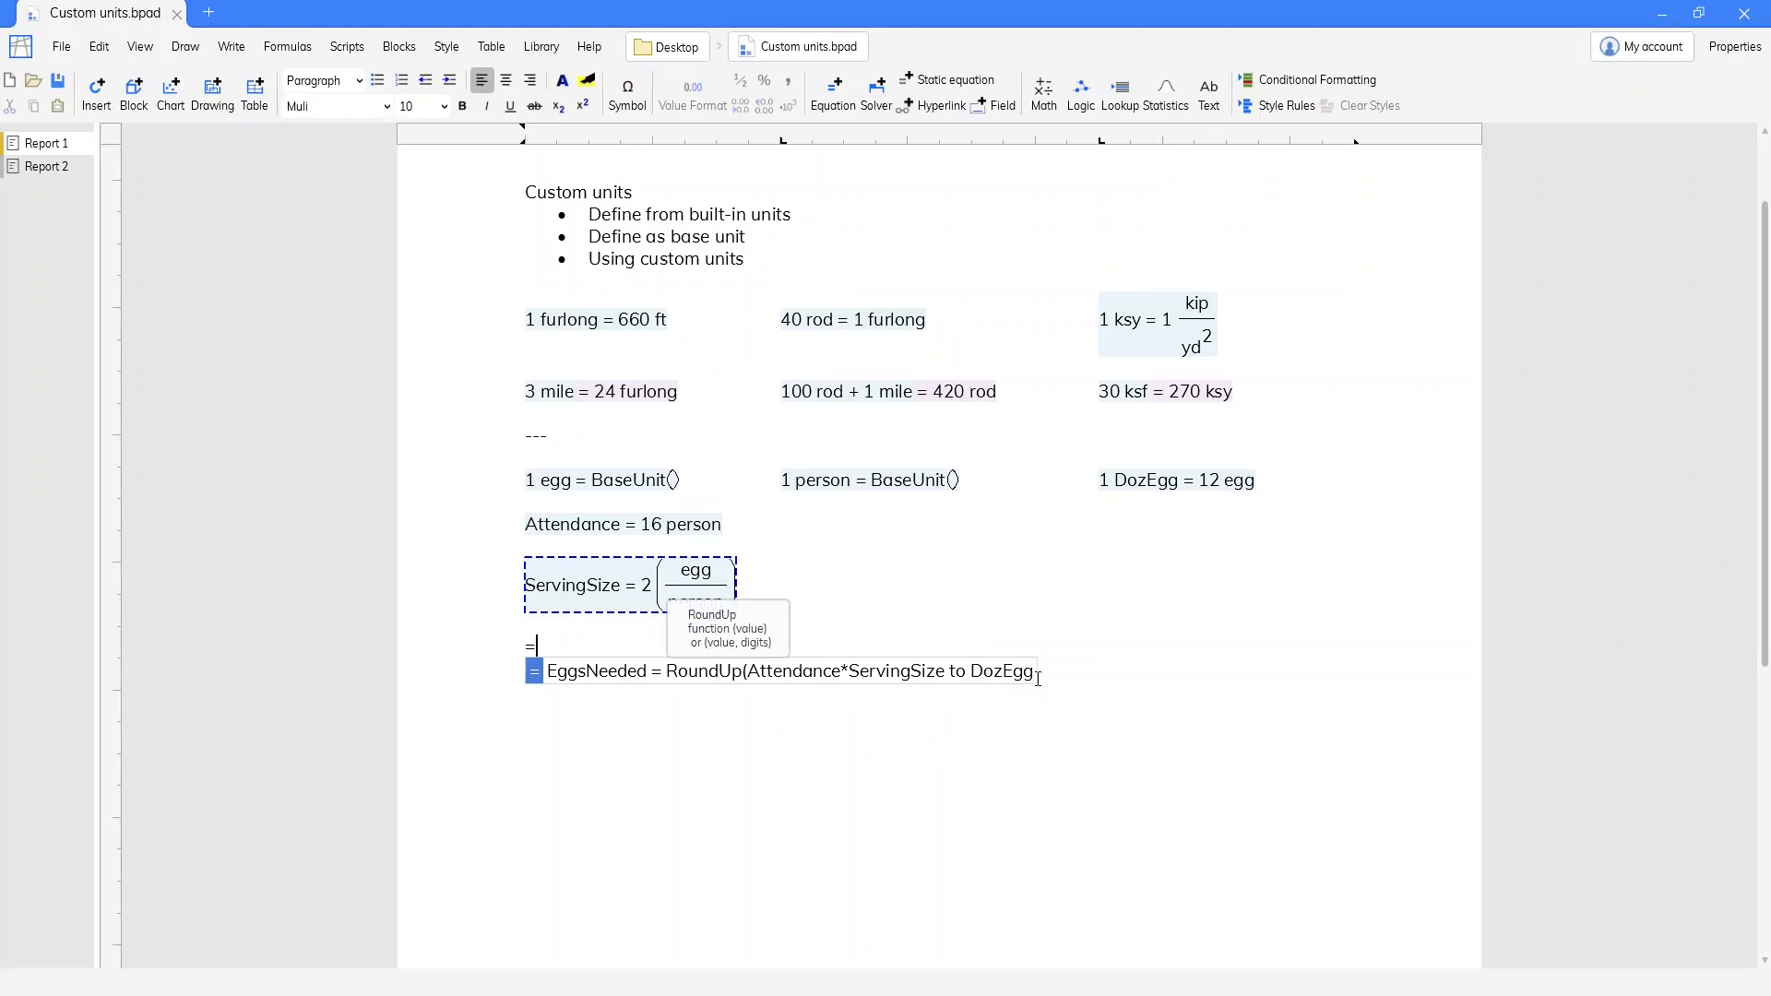
pyautogui.write(') = 3 DozEgg')
pyautogui.press('Return')
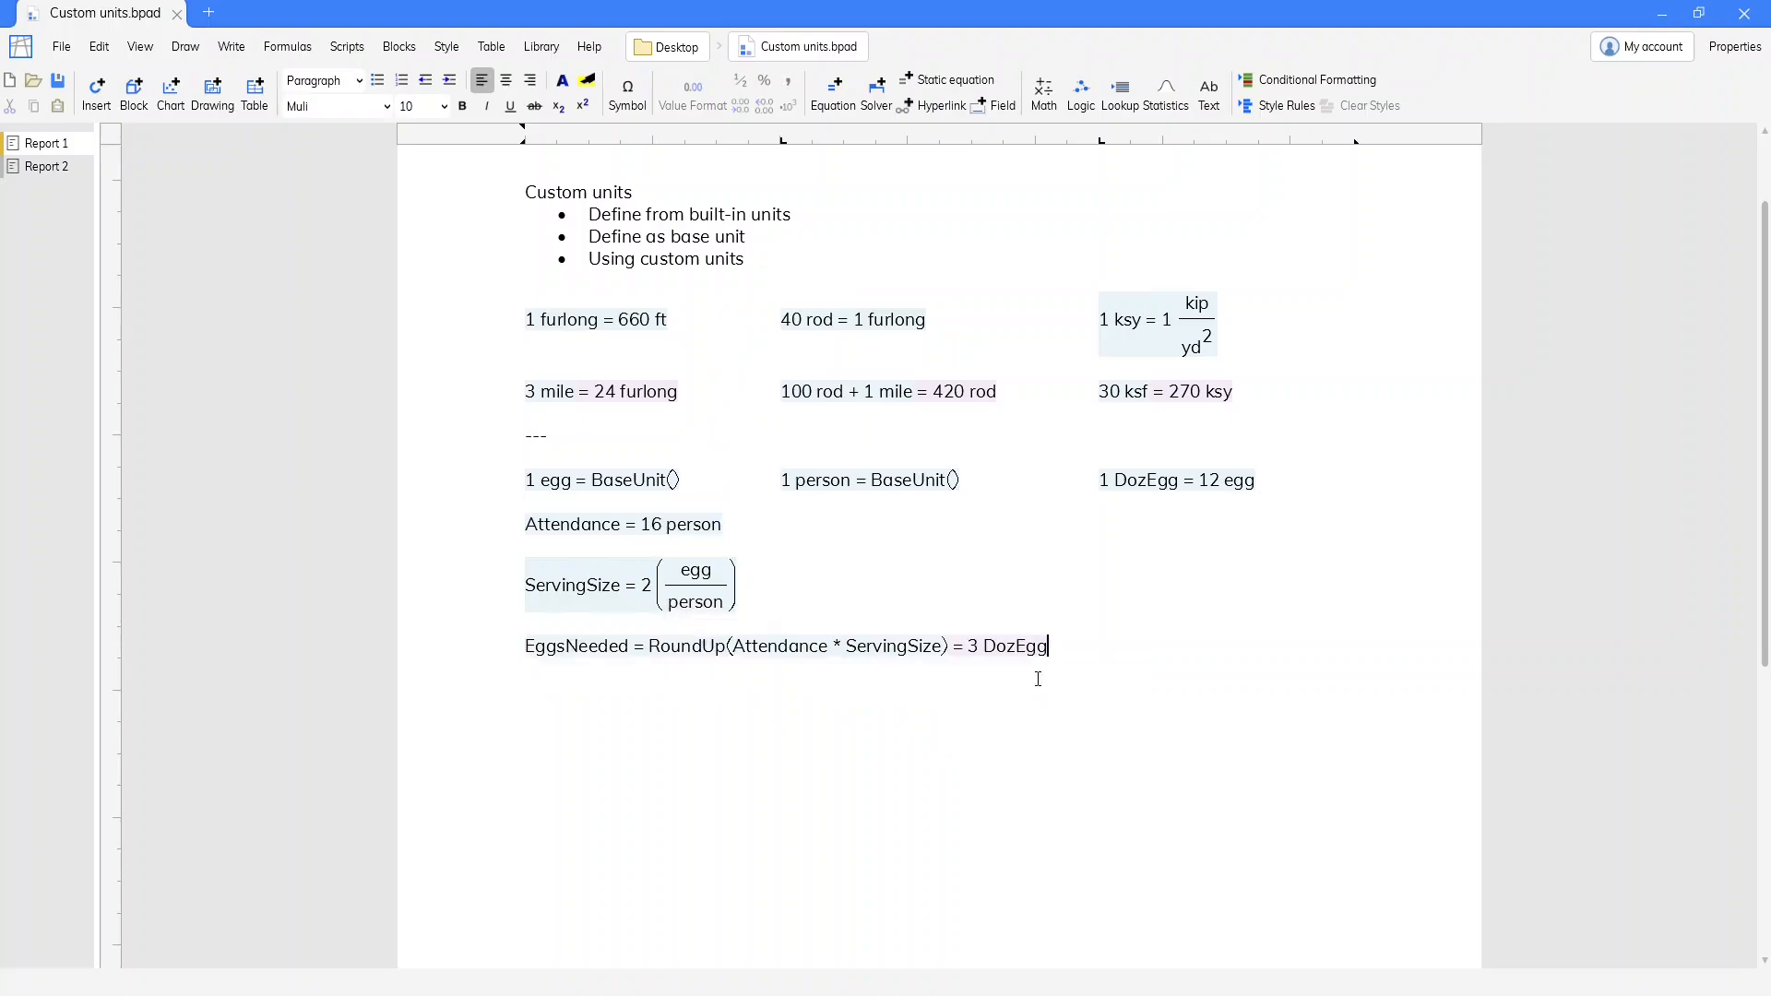